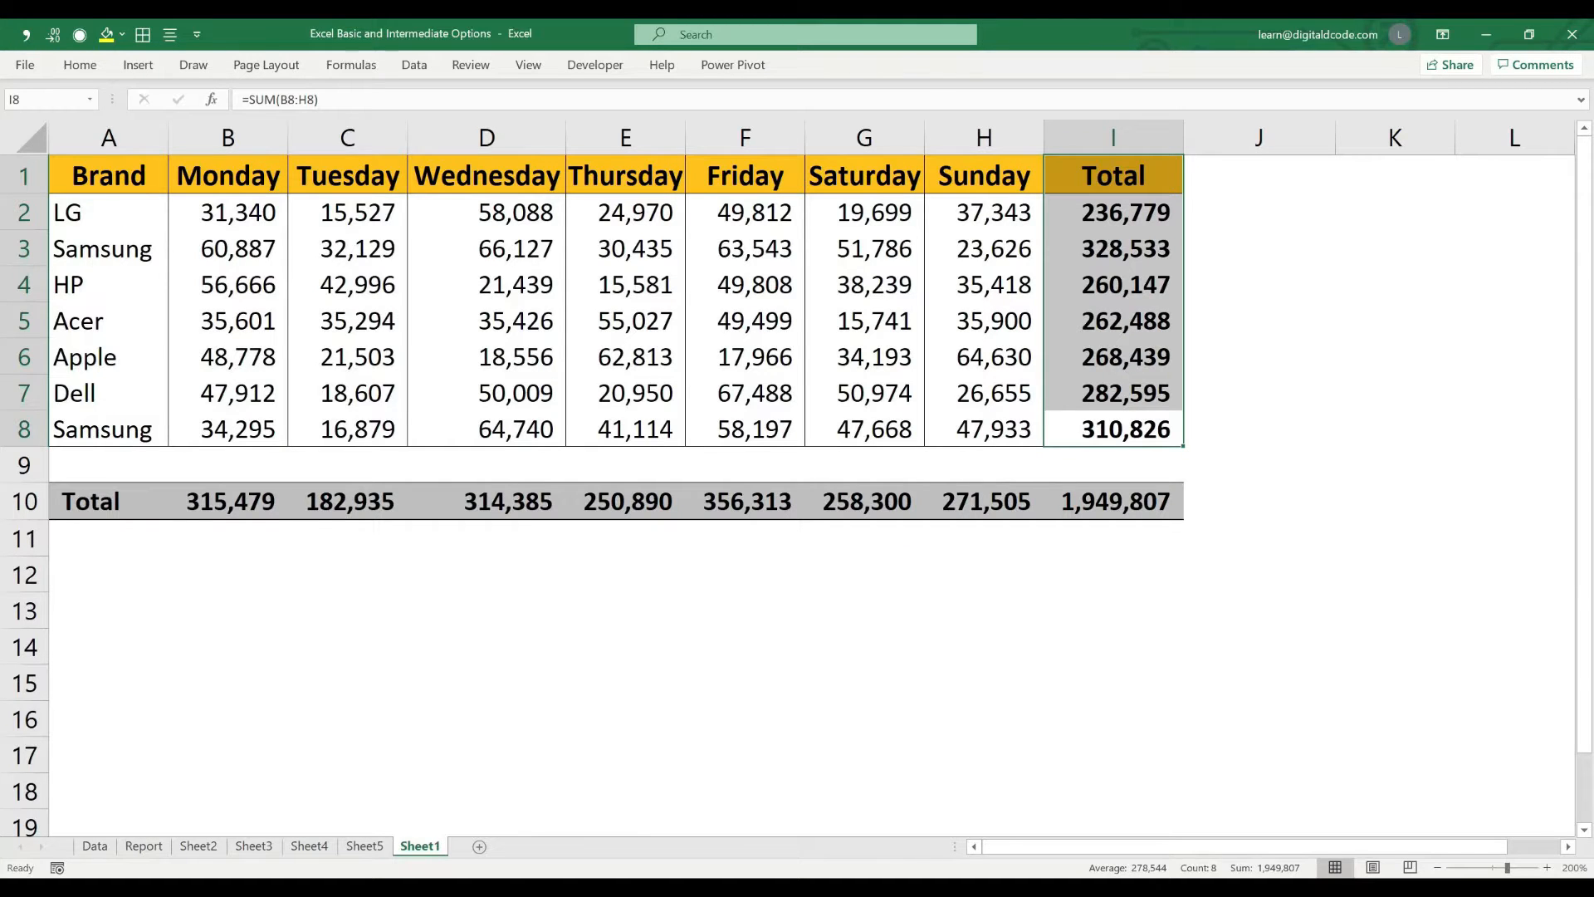
Insert a blank worksheet before Sheet1 and delete that new sheet again.
{"action": "left_click", "coordinate": [625, 719]}
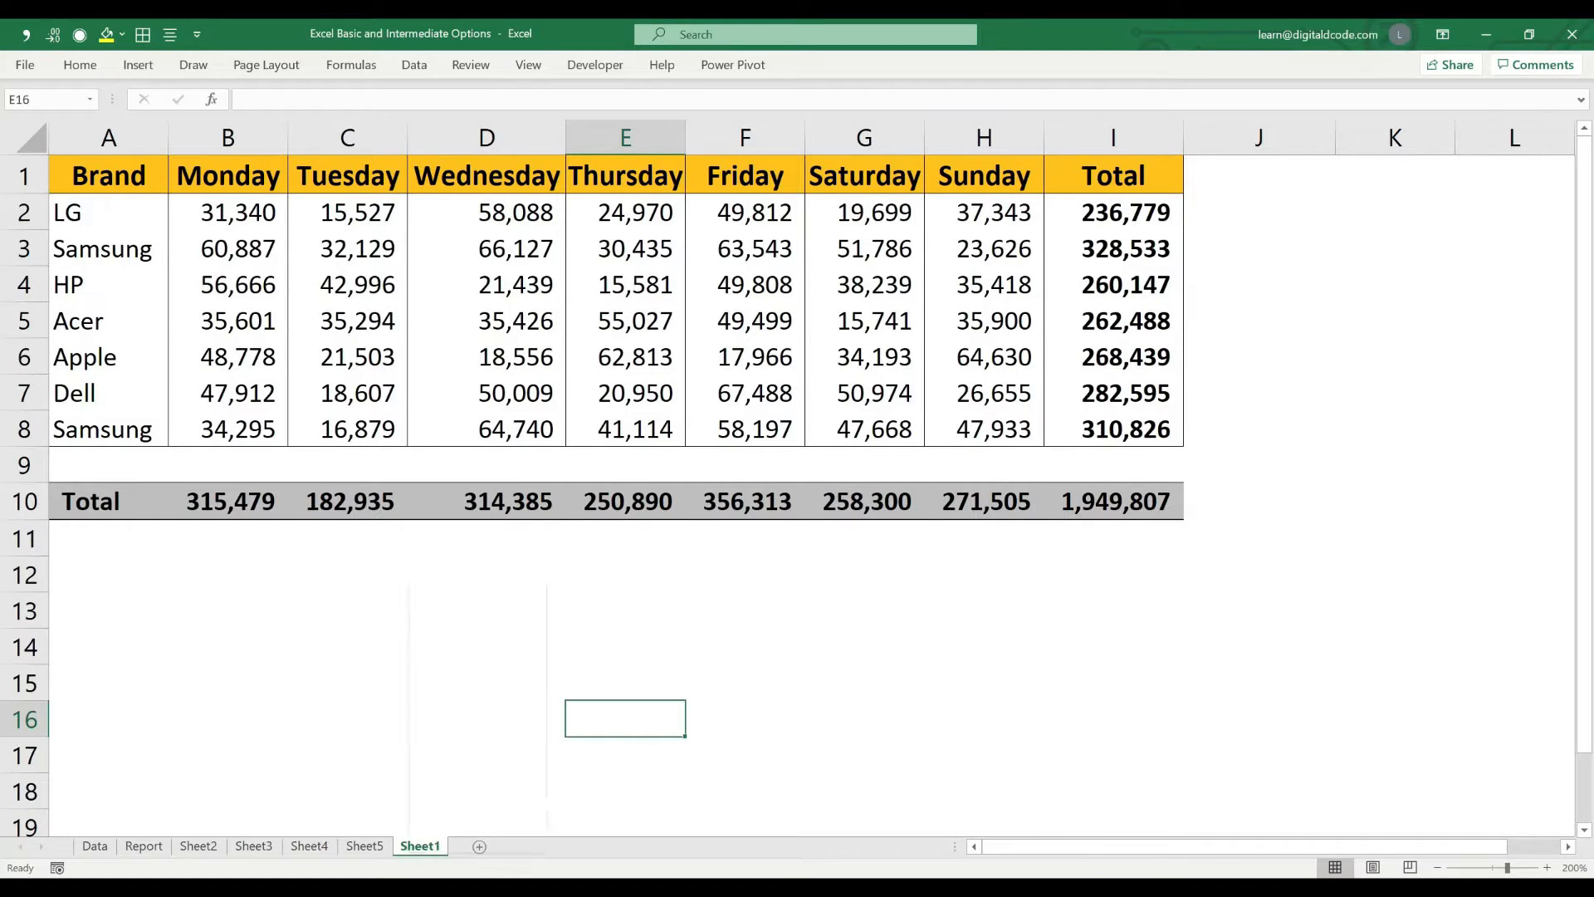
{"action": "right_click", "coordinate": [411, 846]}
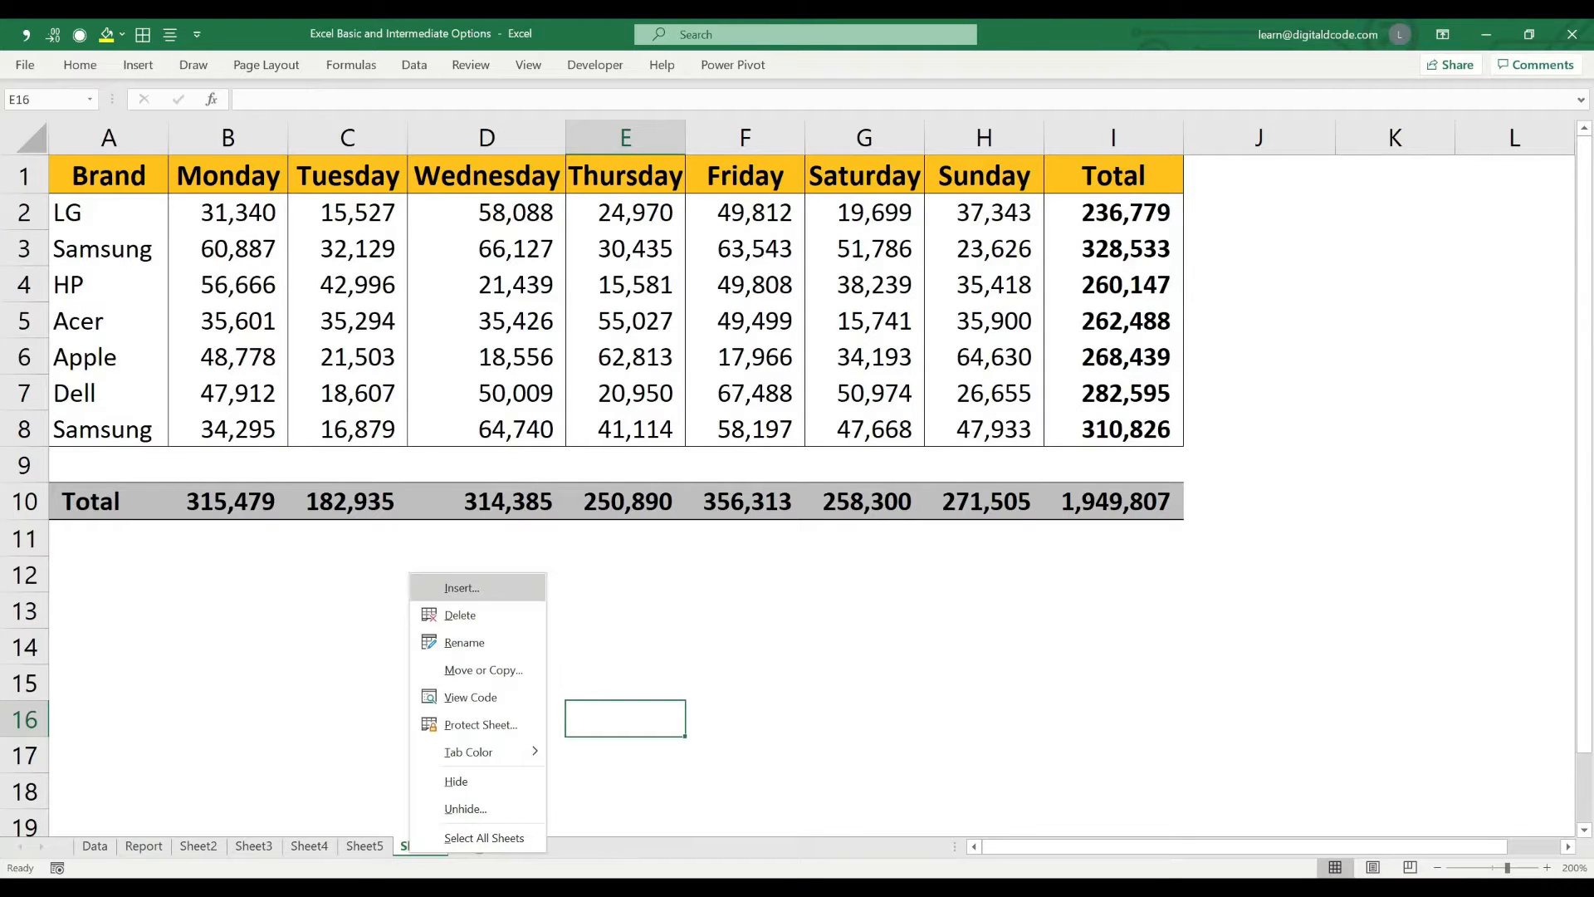
{"action": "left_click", "coordinate": [462, 587]}
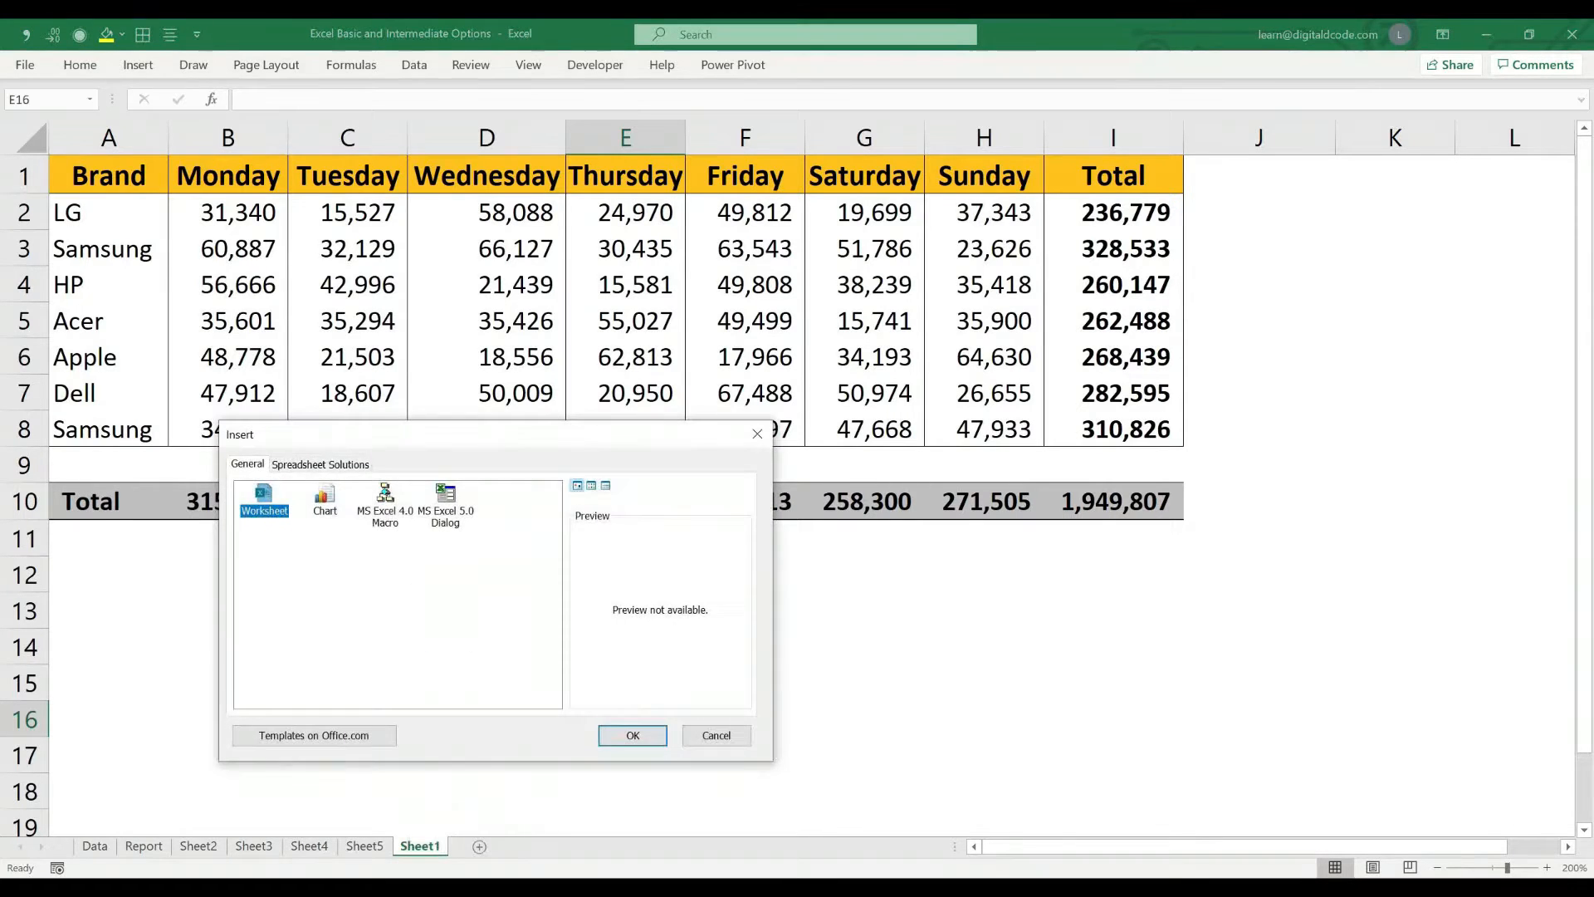
{"action": "key", "text": "Return"}
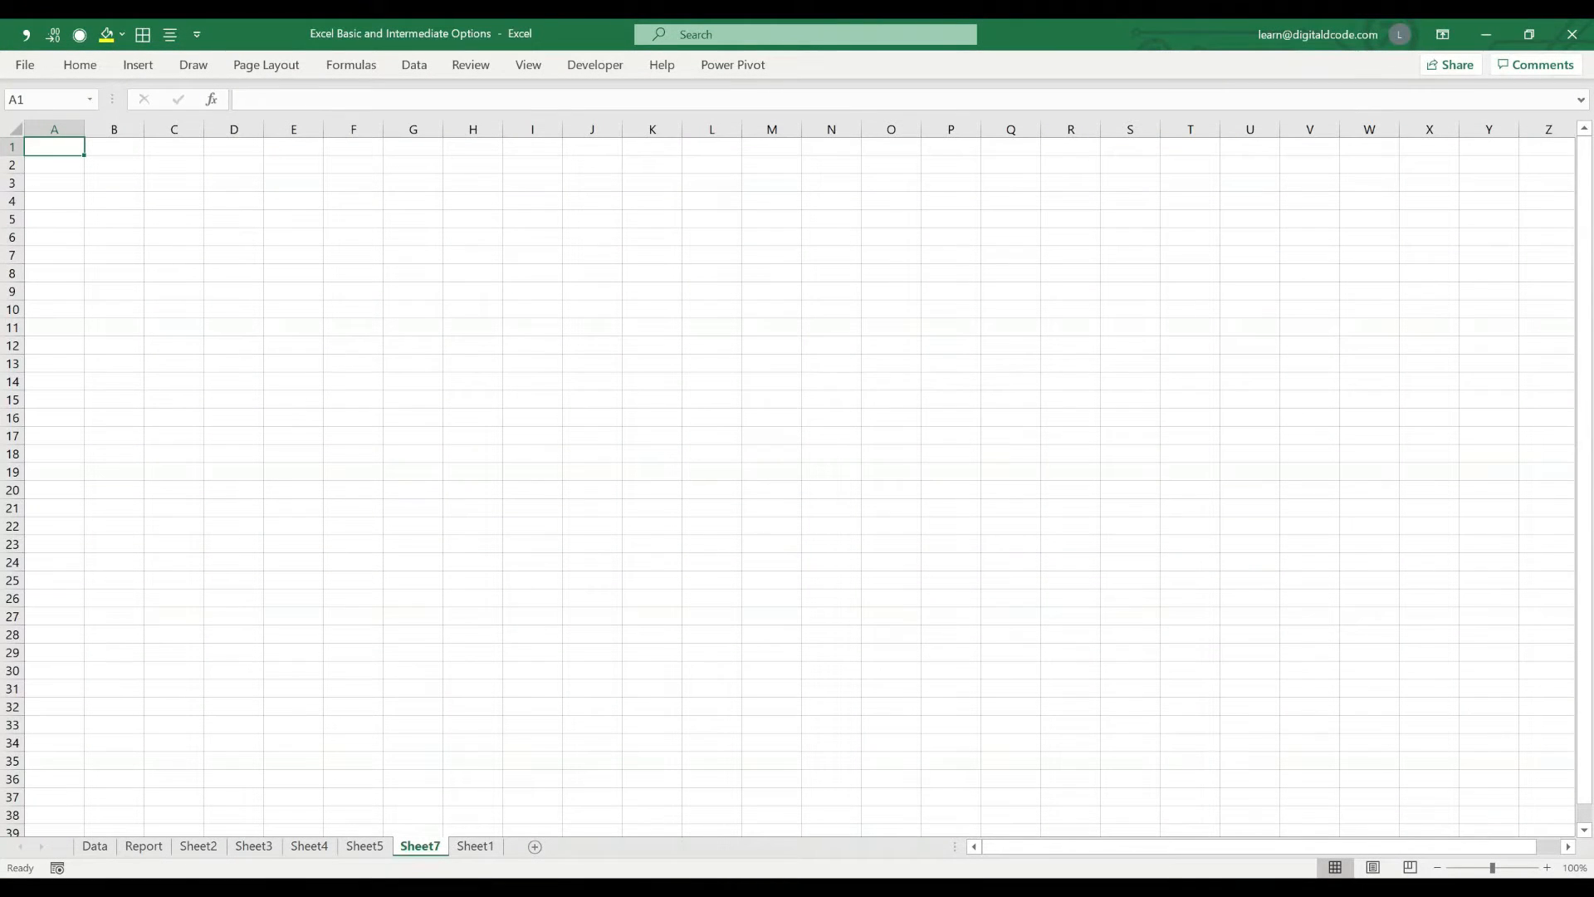
{"action": "right_click", "coordinate": [420, 846]}
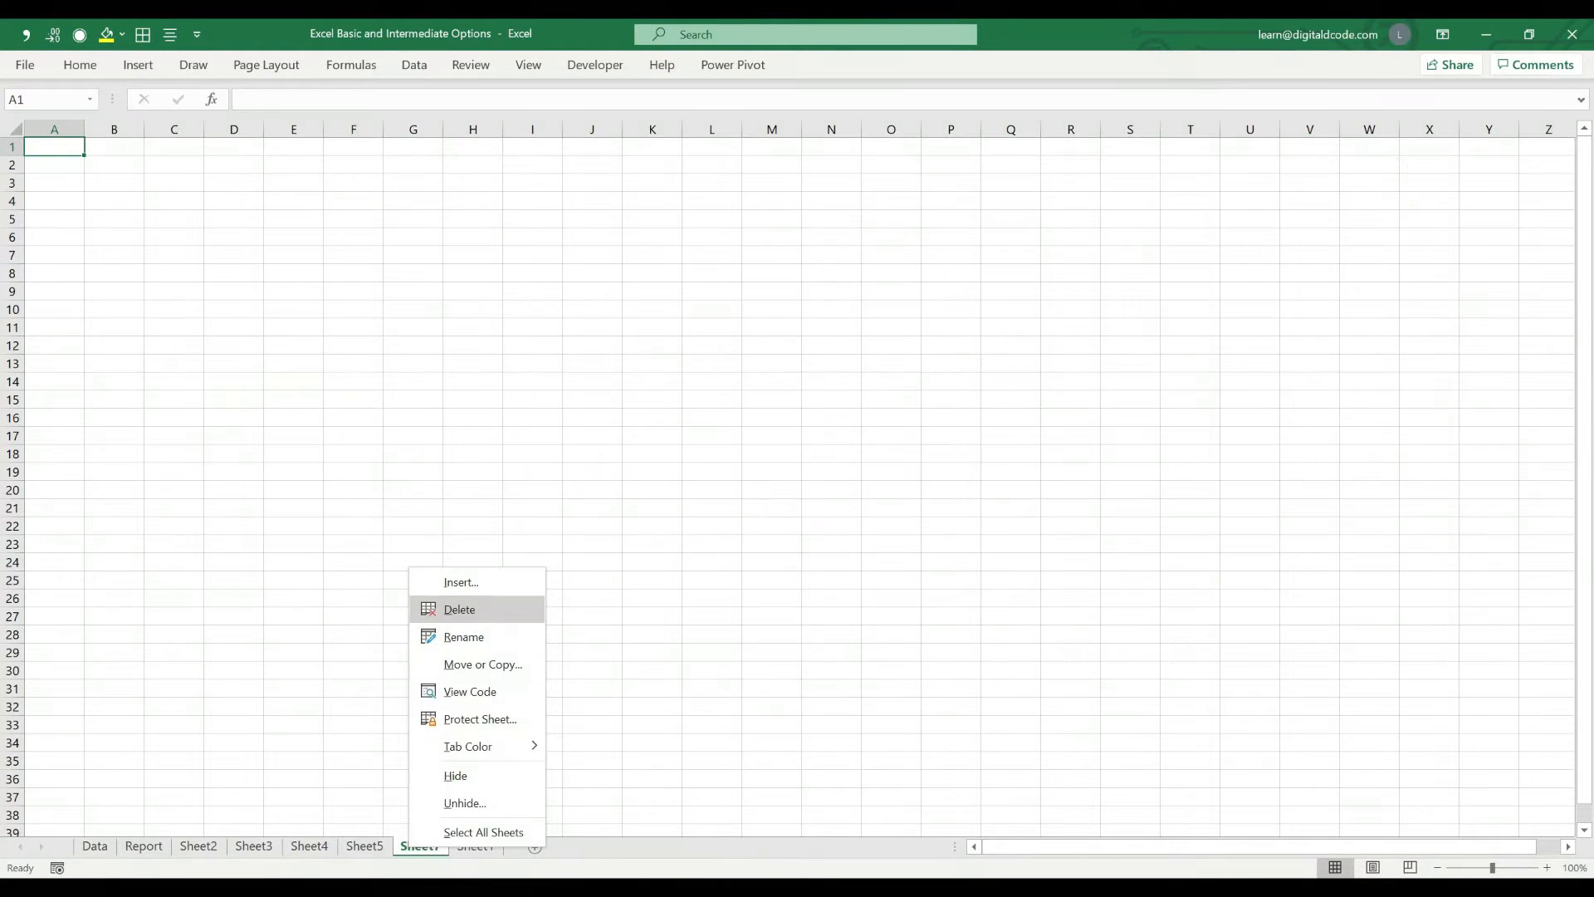
{"action": "left_click", "coordinate": [459, 609]}
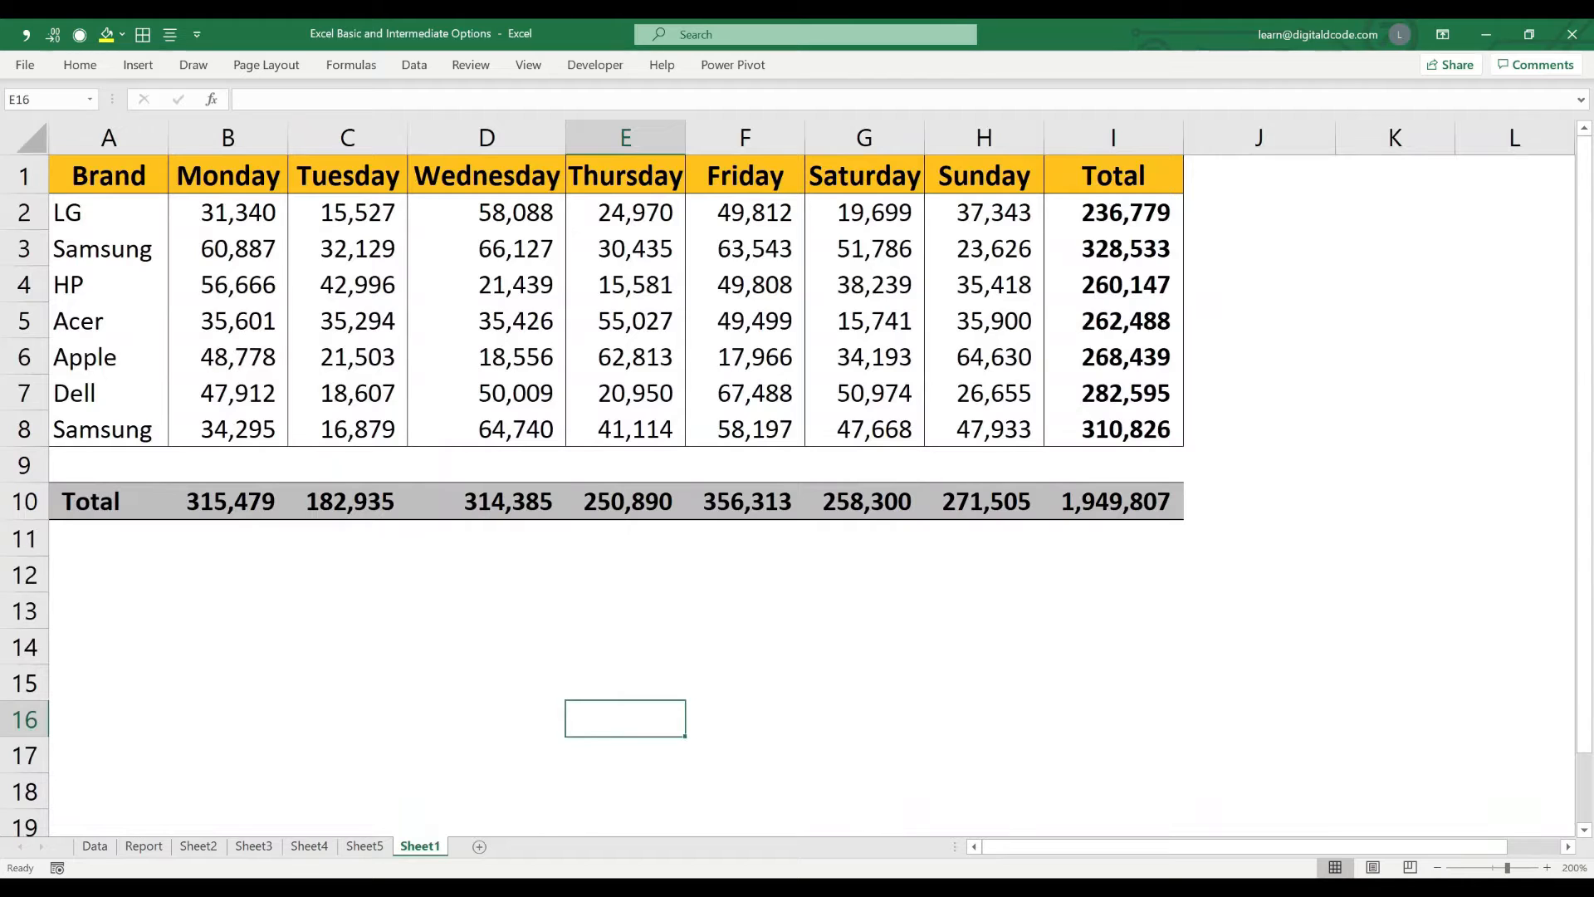
Rename Sheet1 as "Sales Report".
{"action": "right_click", "coordinate": [419, 845]}
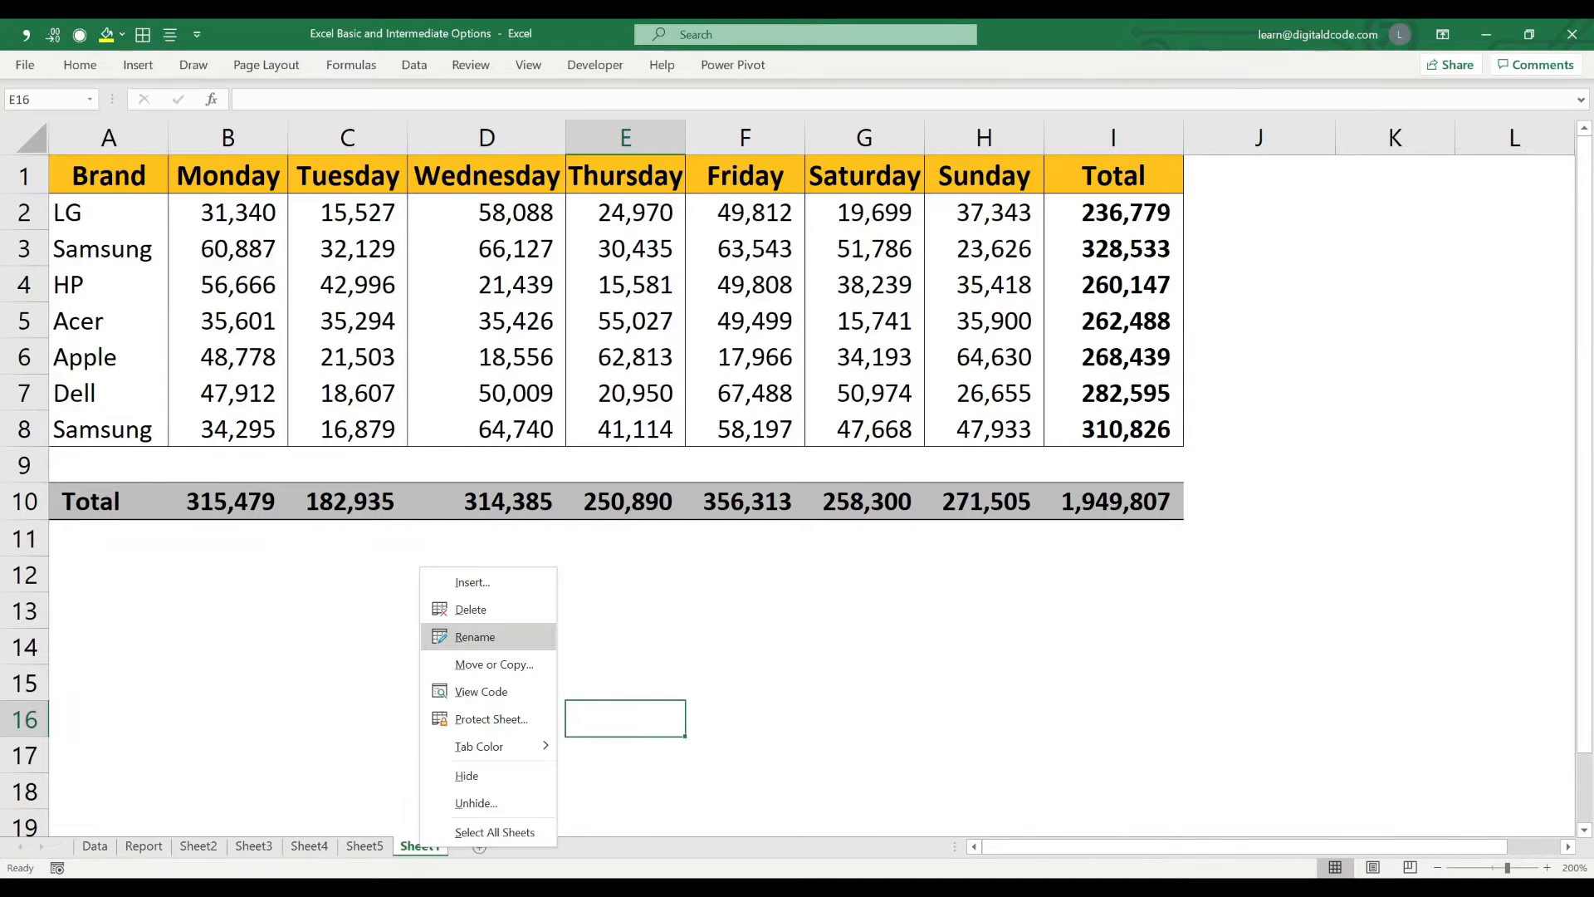
{"action": "left_click", "coordinate": [482, 637]}
{"action": "type", "text": "Report"}
{"action": "key", "text": "Return"}
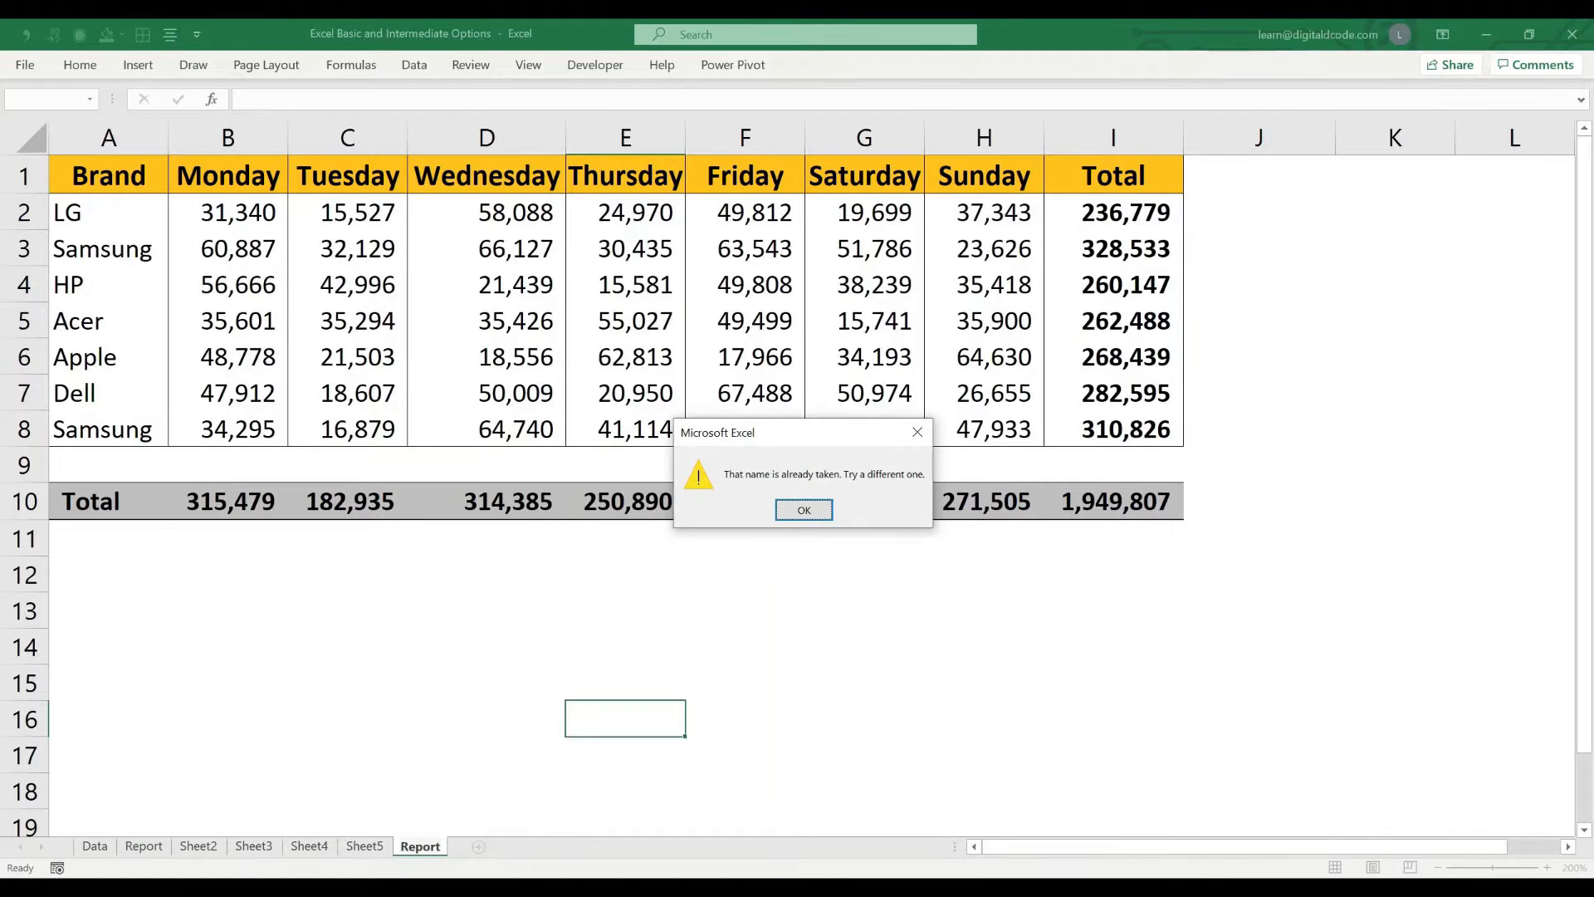
{"action": "key", "text": "Return"}
{"action": "key", "text": "Right"}
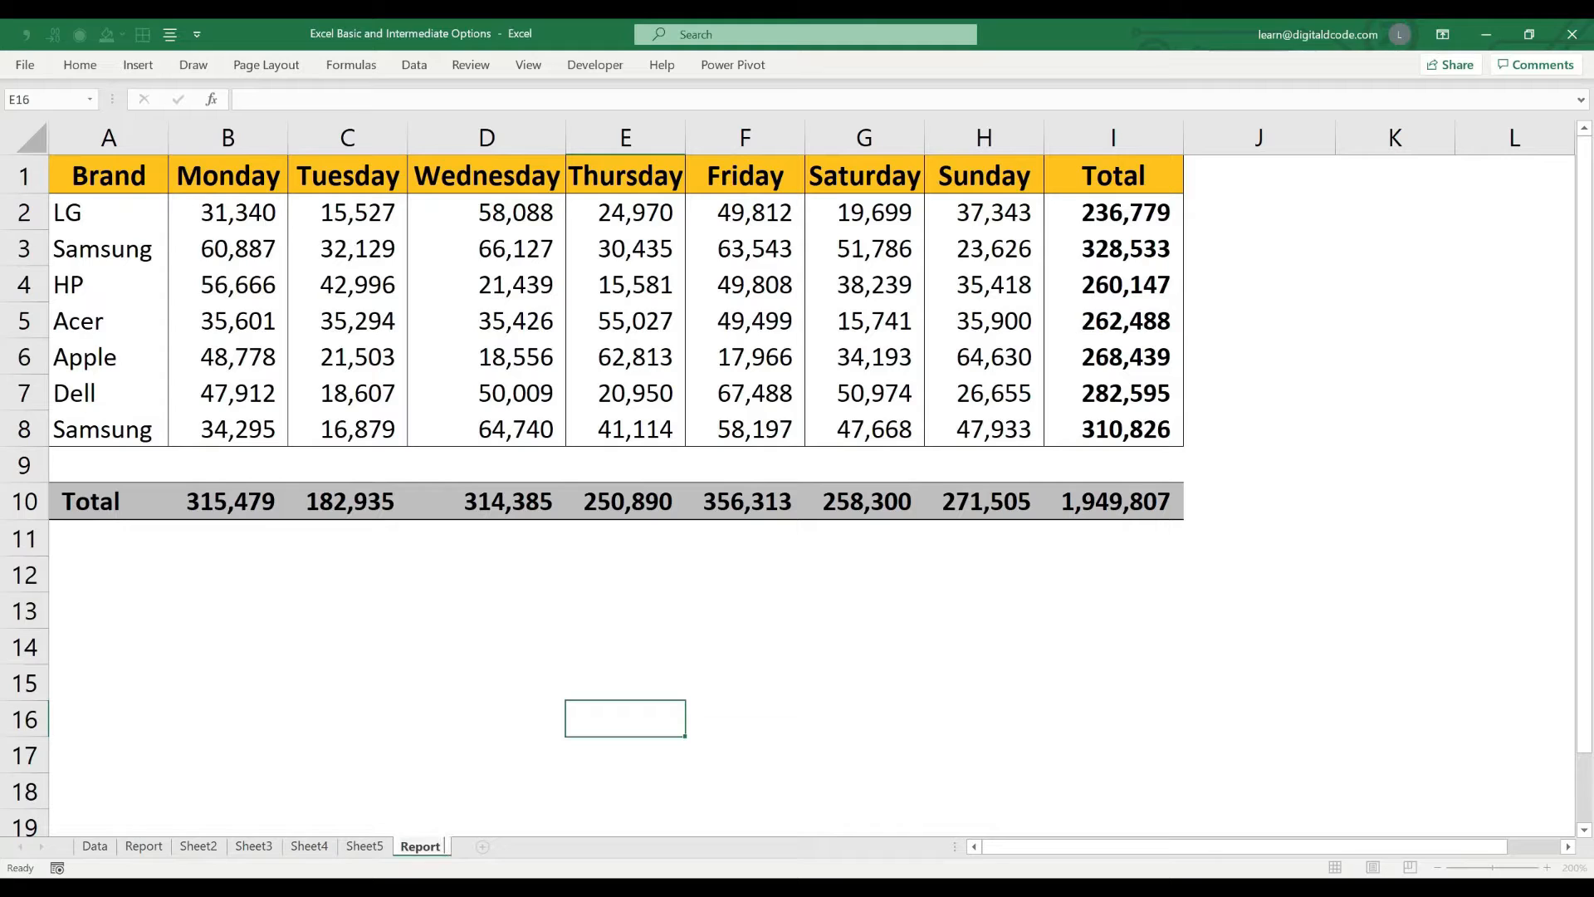
{"action": "key", "text": "Home"}
{"action": "type", "text": "Sales"}
{"action": "key", "text": "Return"}
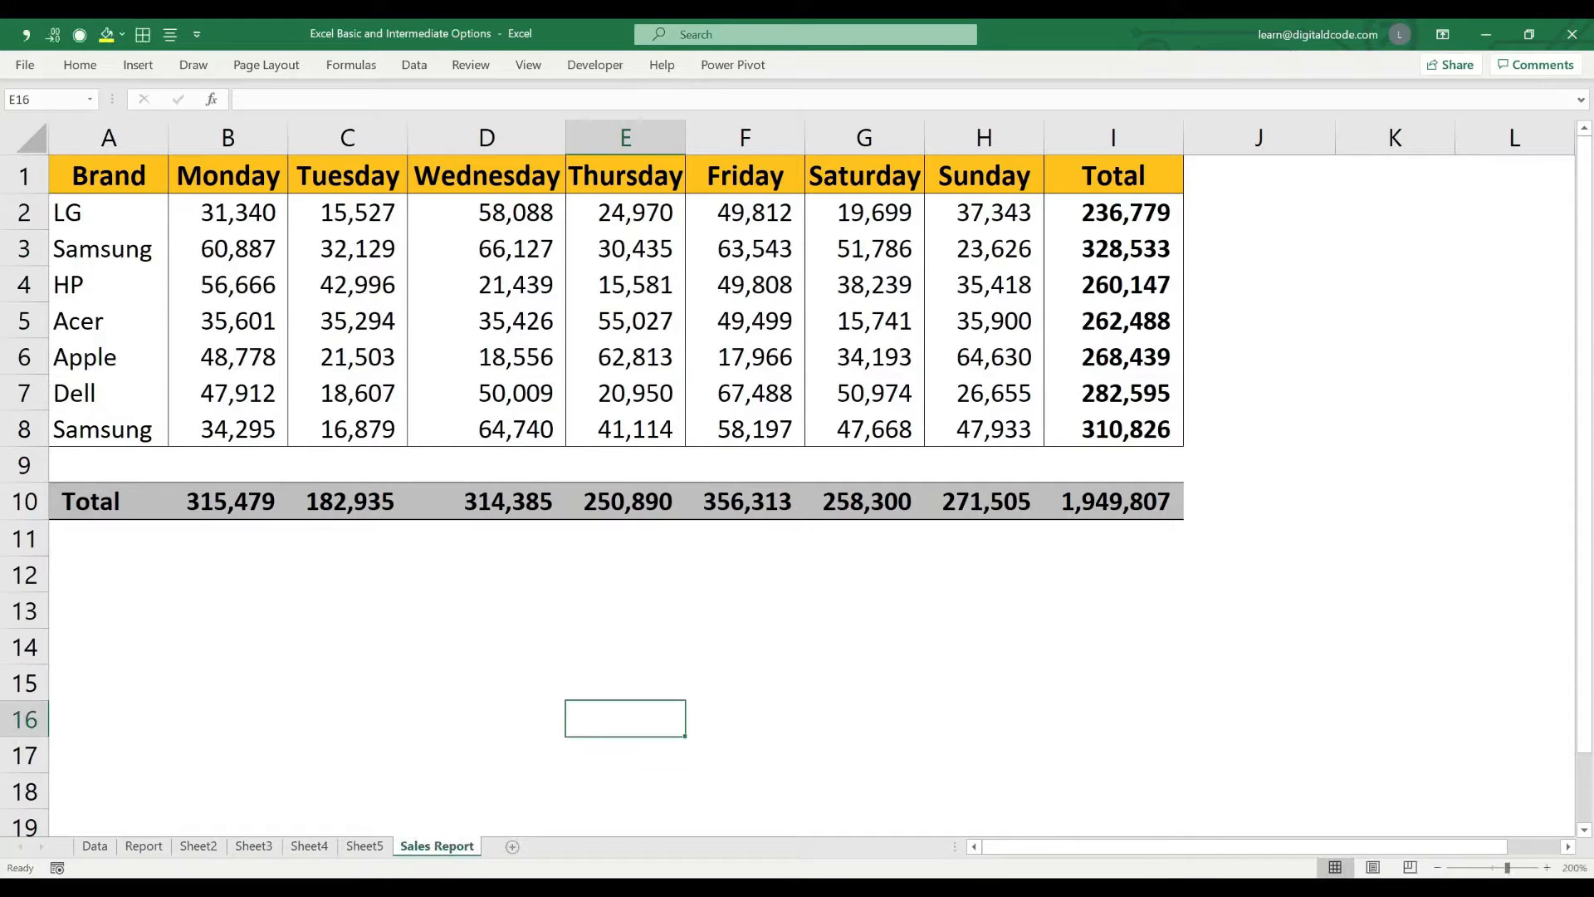
Move the Sales Report sheet before the Data sheet in the same workbook.
{"action": "right_click", "coordinate": [449, 845]}
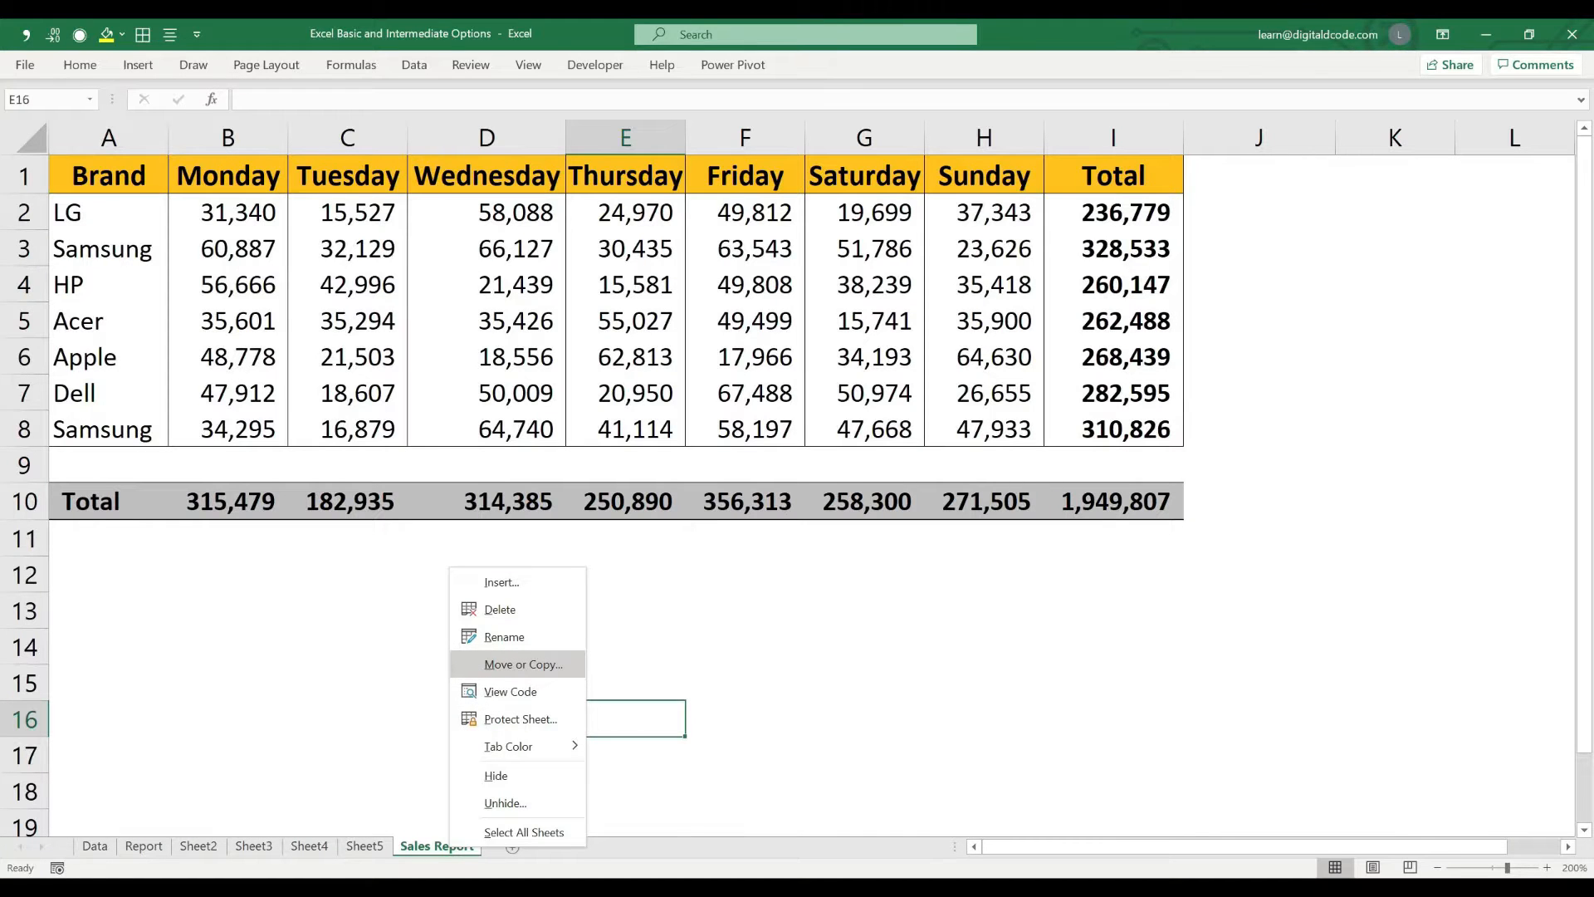
{"action": "left_click", "coordinate": [523, 665]}
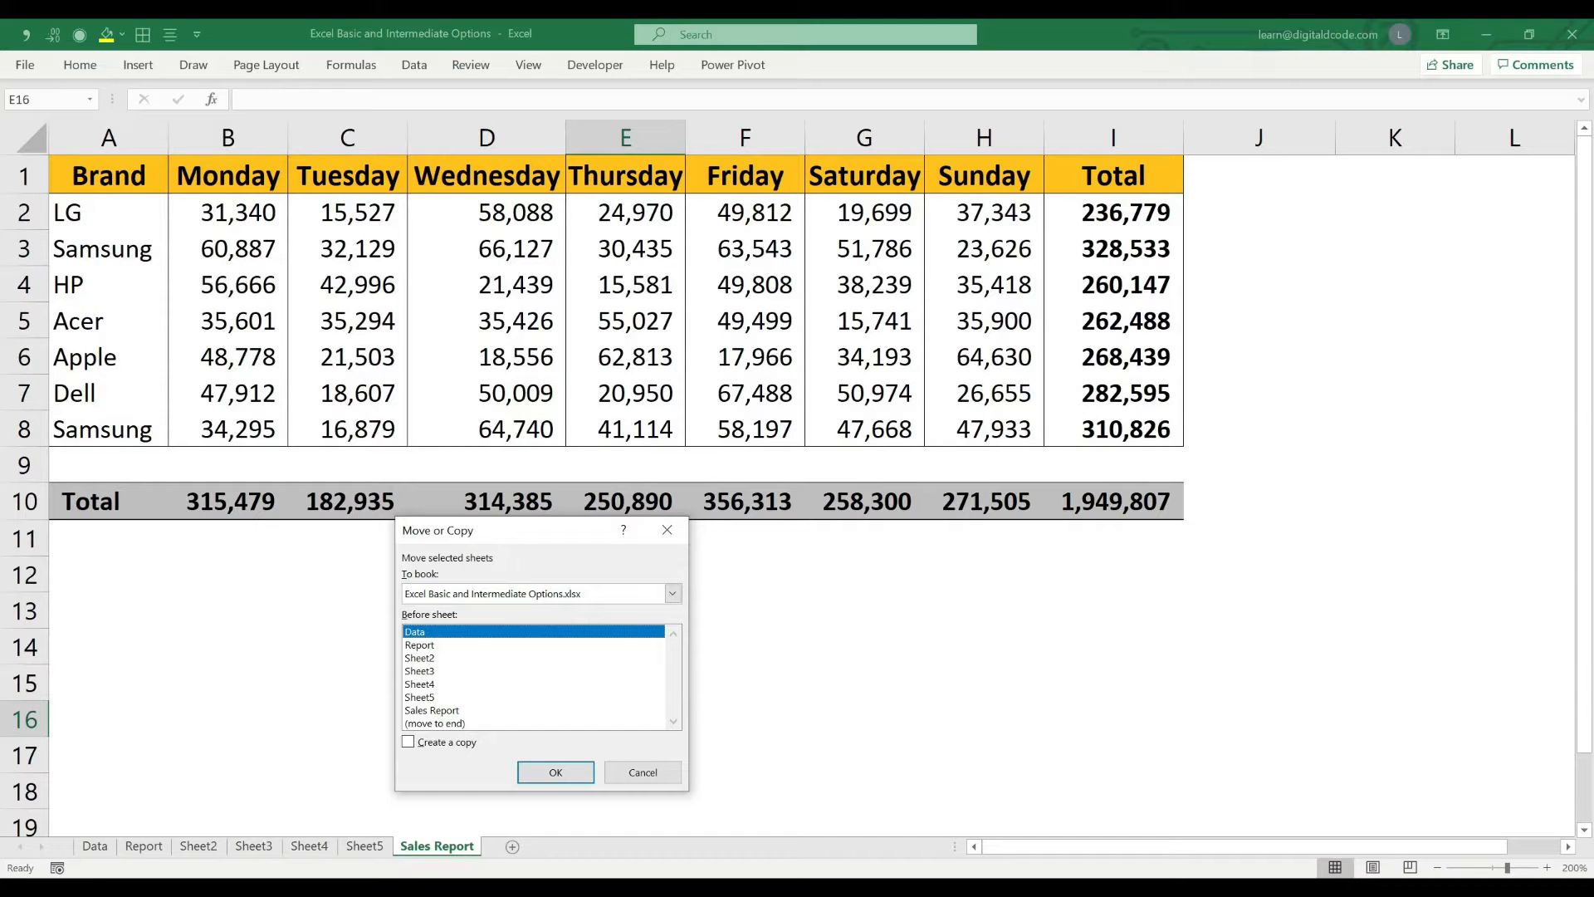
{"action": "key", "text": "Return"}
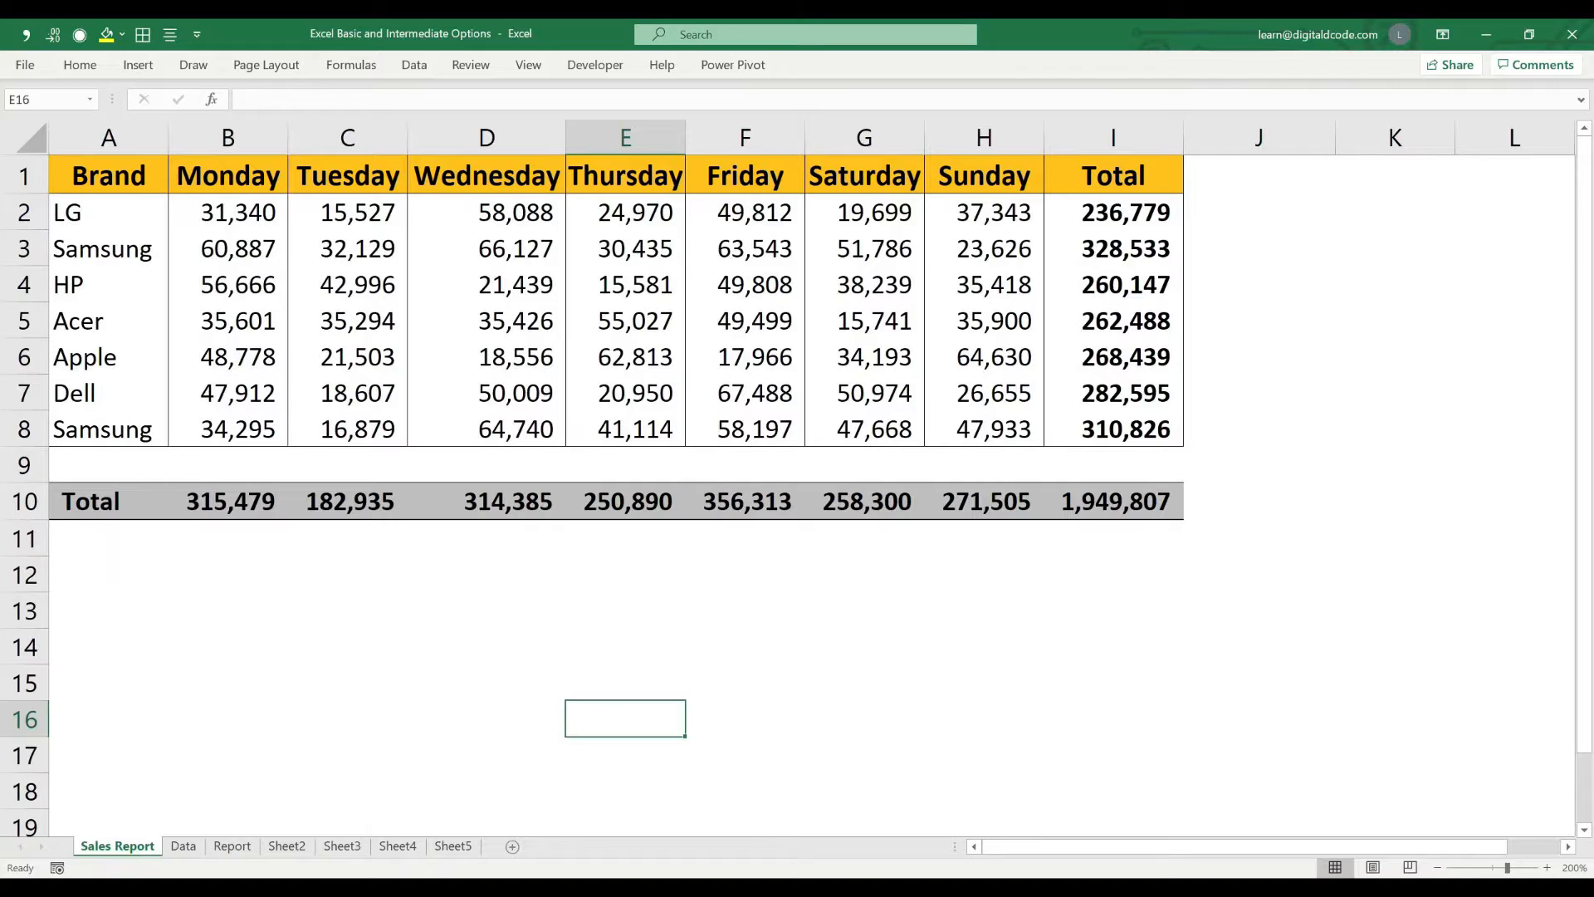
Move the Sales Report sheet back to the end of the workbook.
{"action": "right_click", "coordinate": [104, 844]}
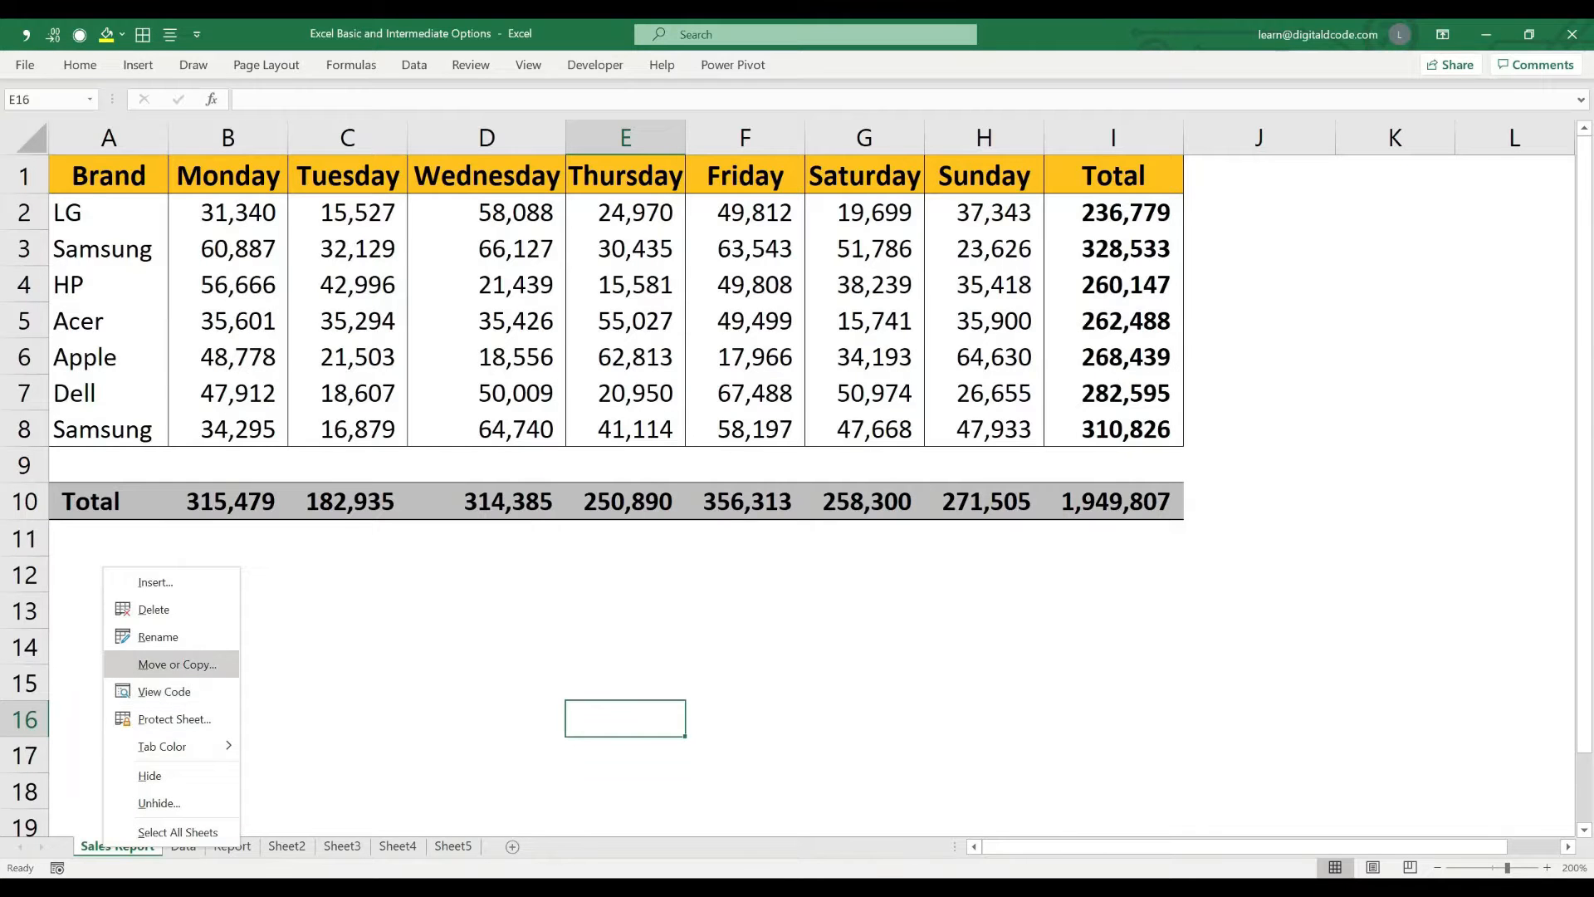
{"action": "left_click", "coordinate": [177, 664]}
{"action": "left_click", "coordinate": [90, 725]}
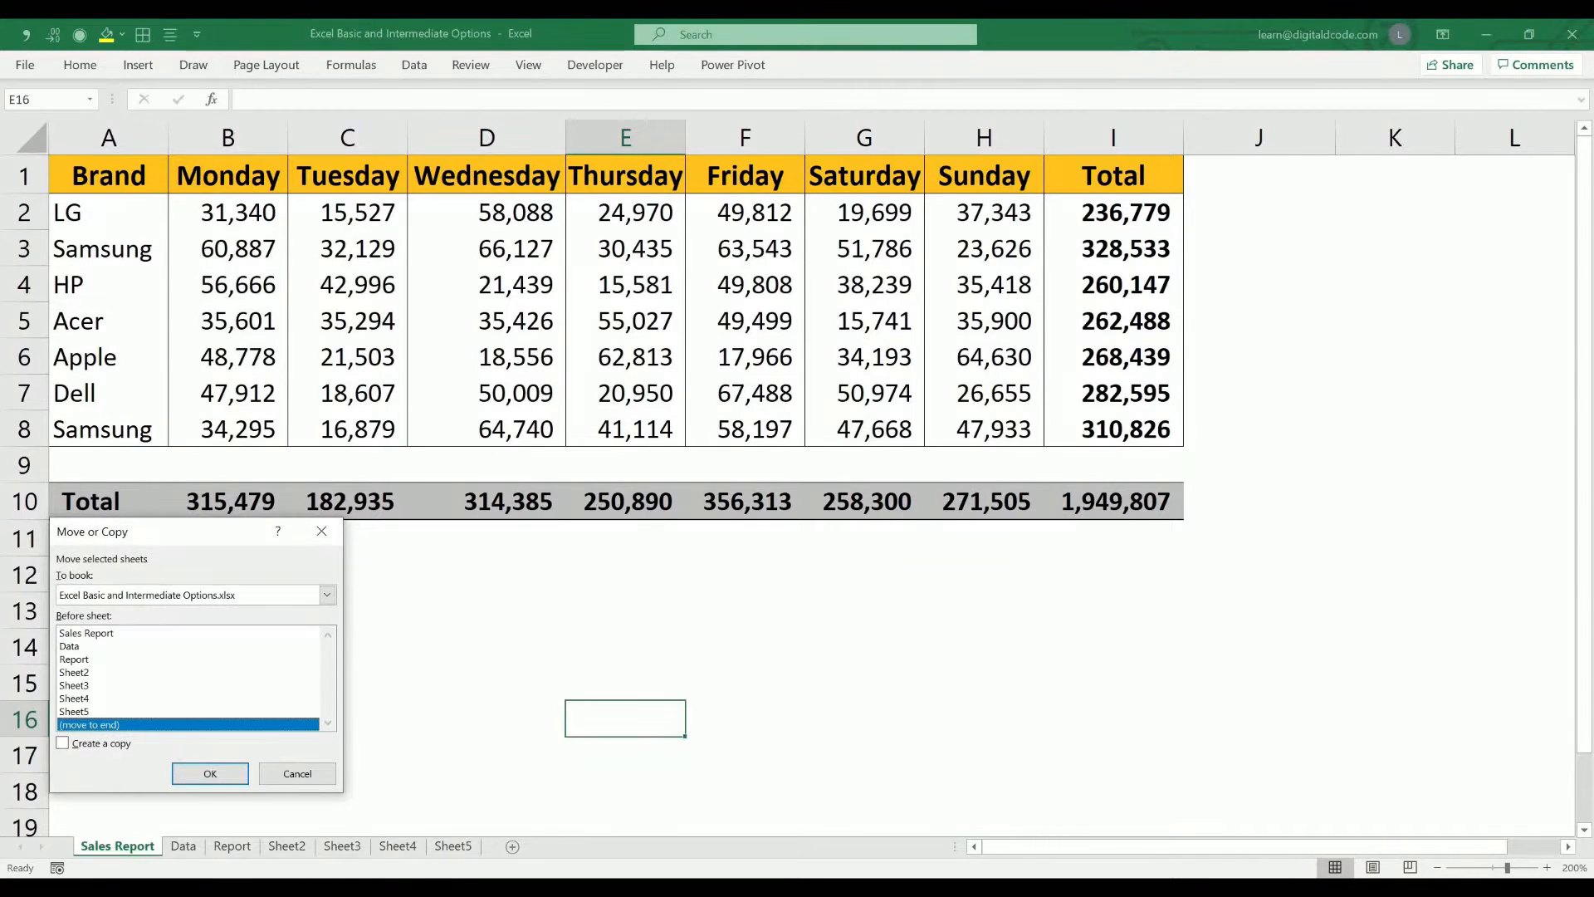
{"action": "left_click", "coordinate": [210, 773]}
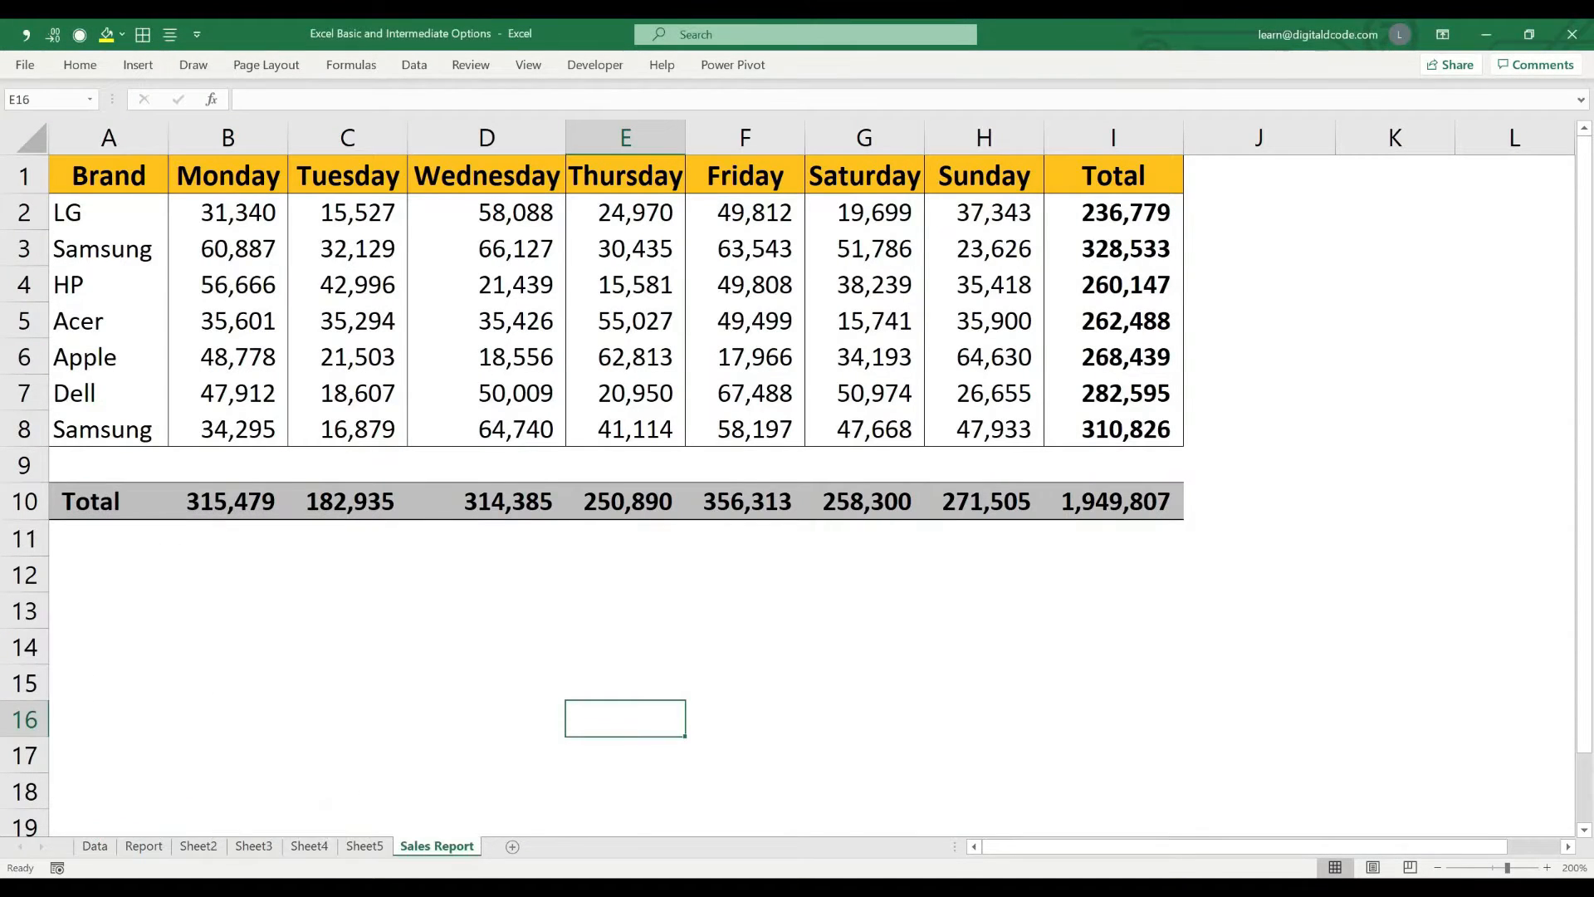
Create a copy of the Sales Report sheet before the Data sheet in the same workbook.
{"action": "right_click", "coordinate": [418, 848]}
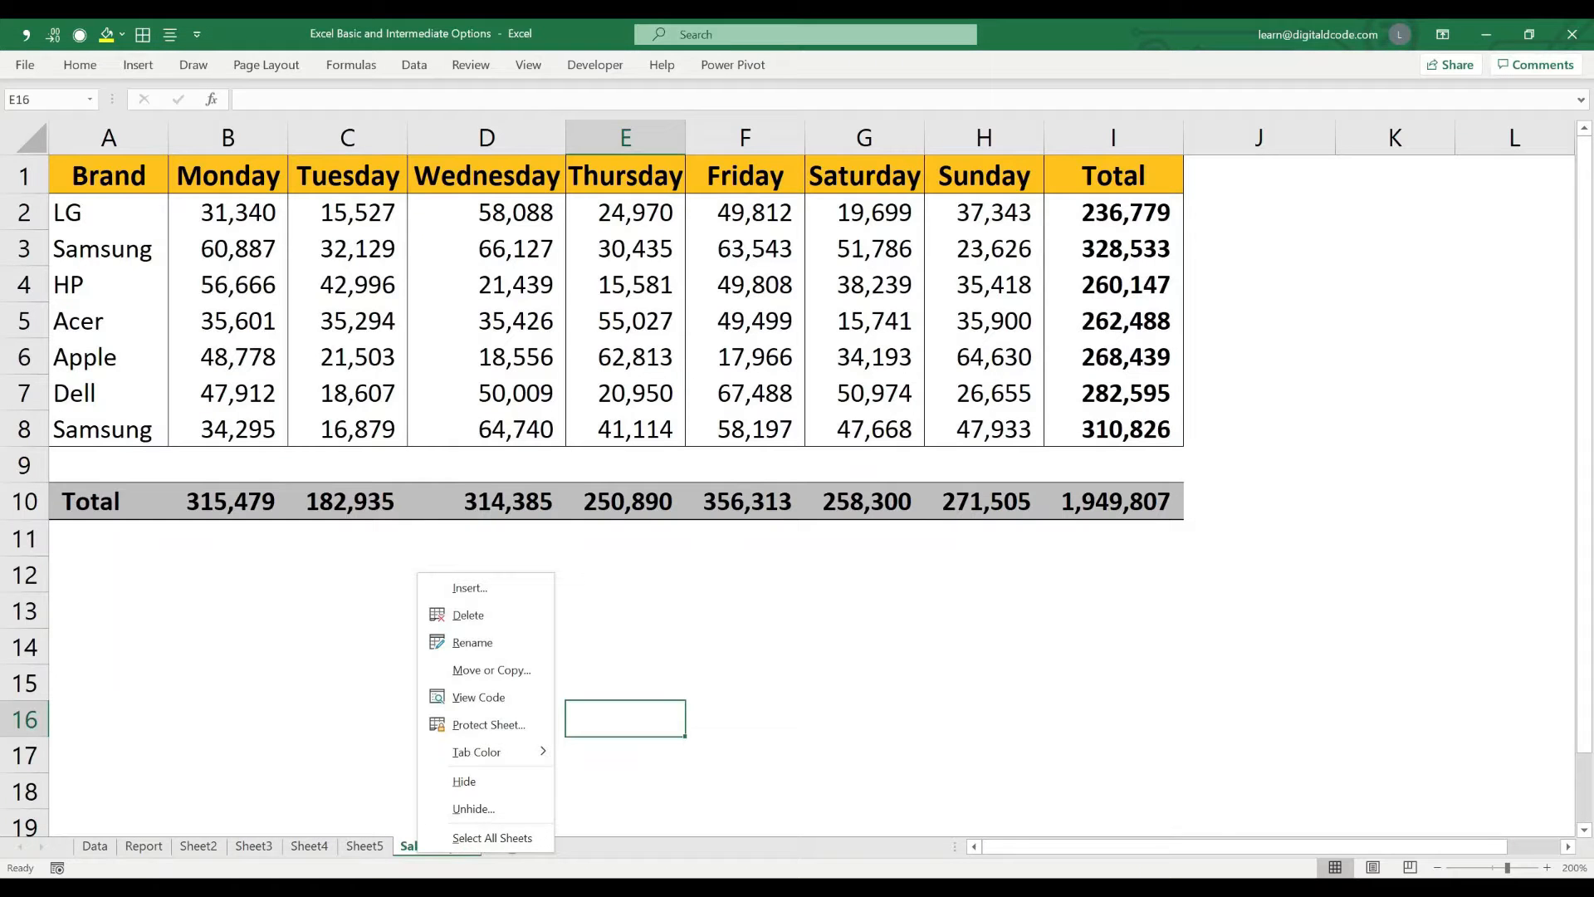
{"action": "left_click", "coordinate": [487, 669]}
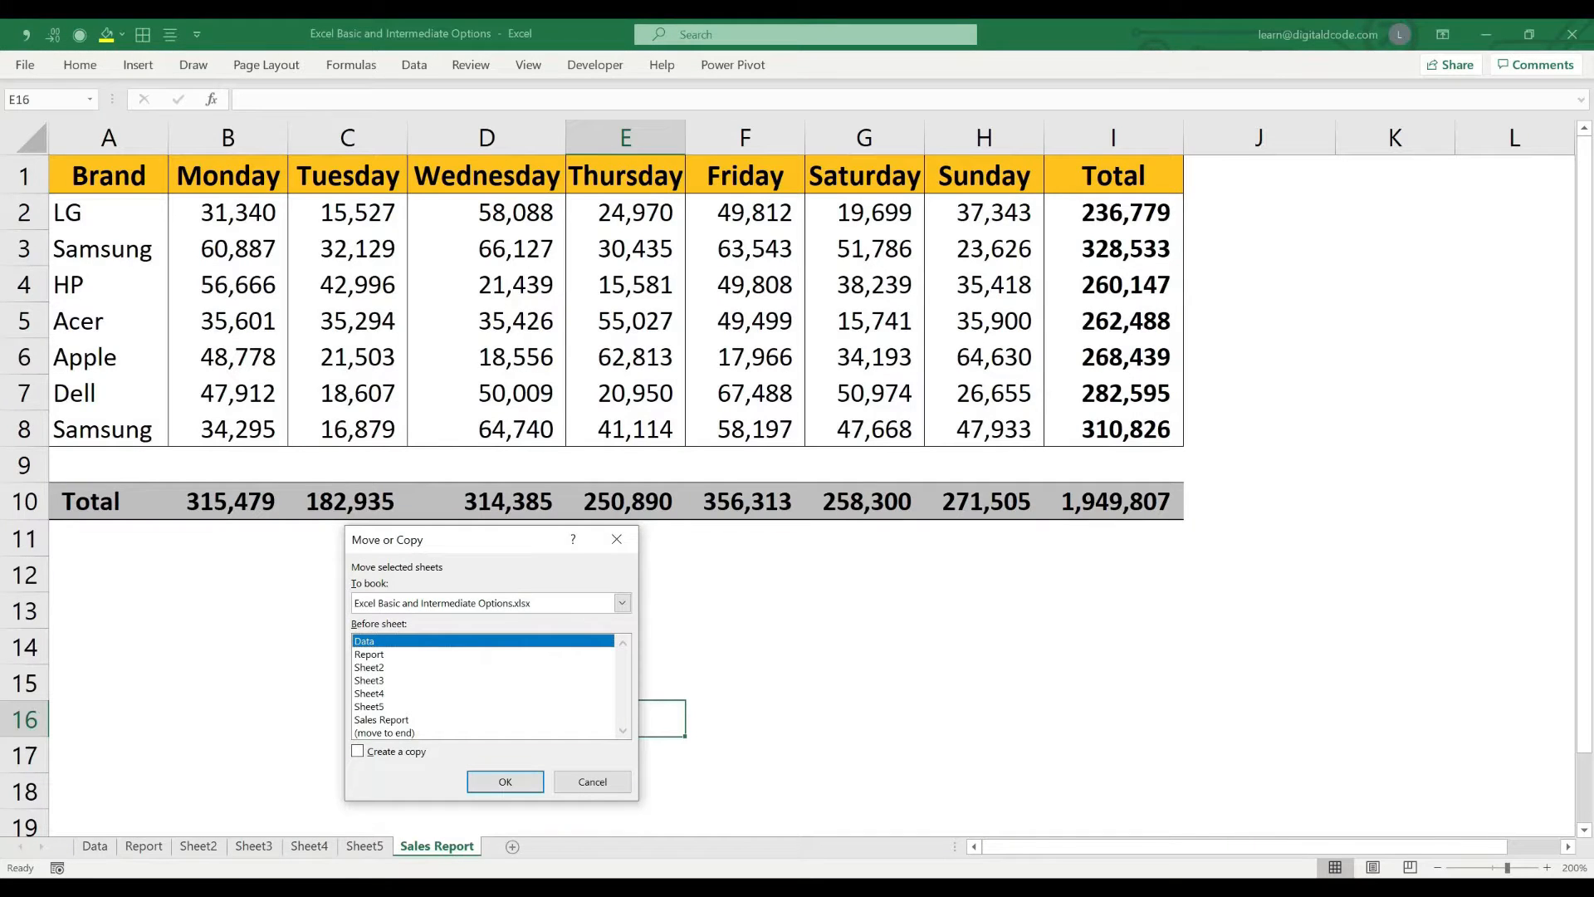
{"action": "key", "text": "Tab"}
{"action": "key", "text": "space"}
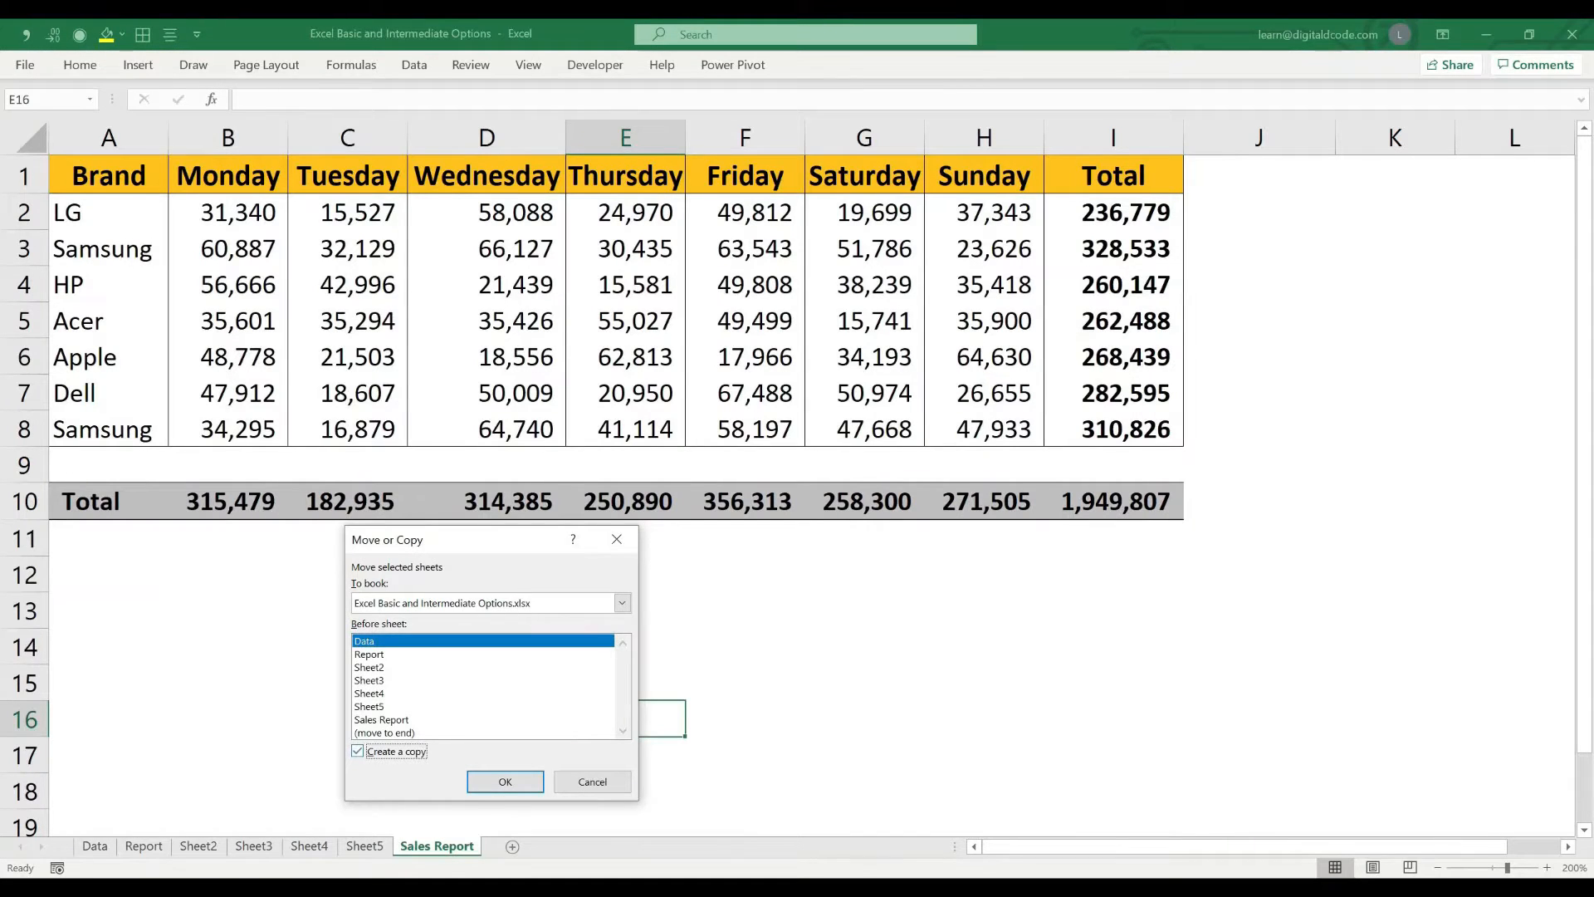
{"action": "key", "text": "Tab"}
{"action": "key", "text": "Return"}
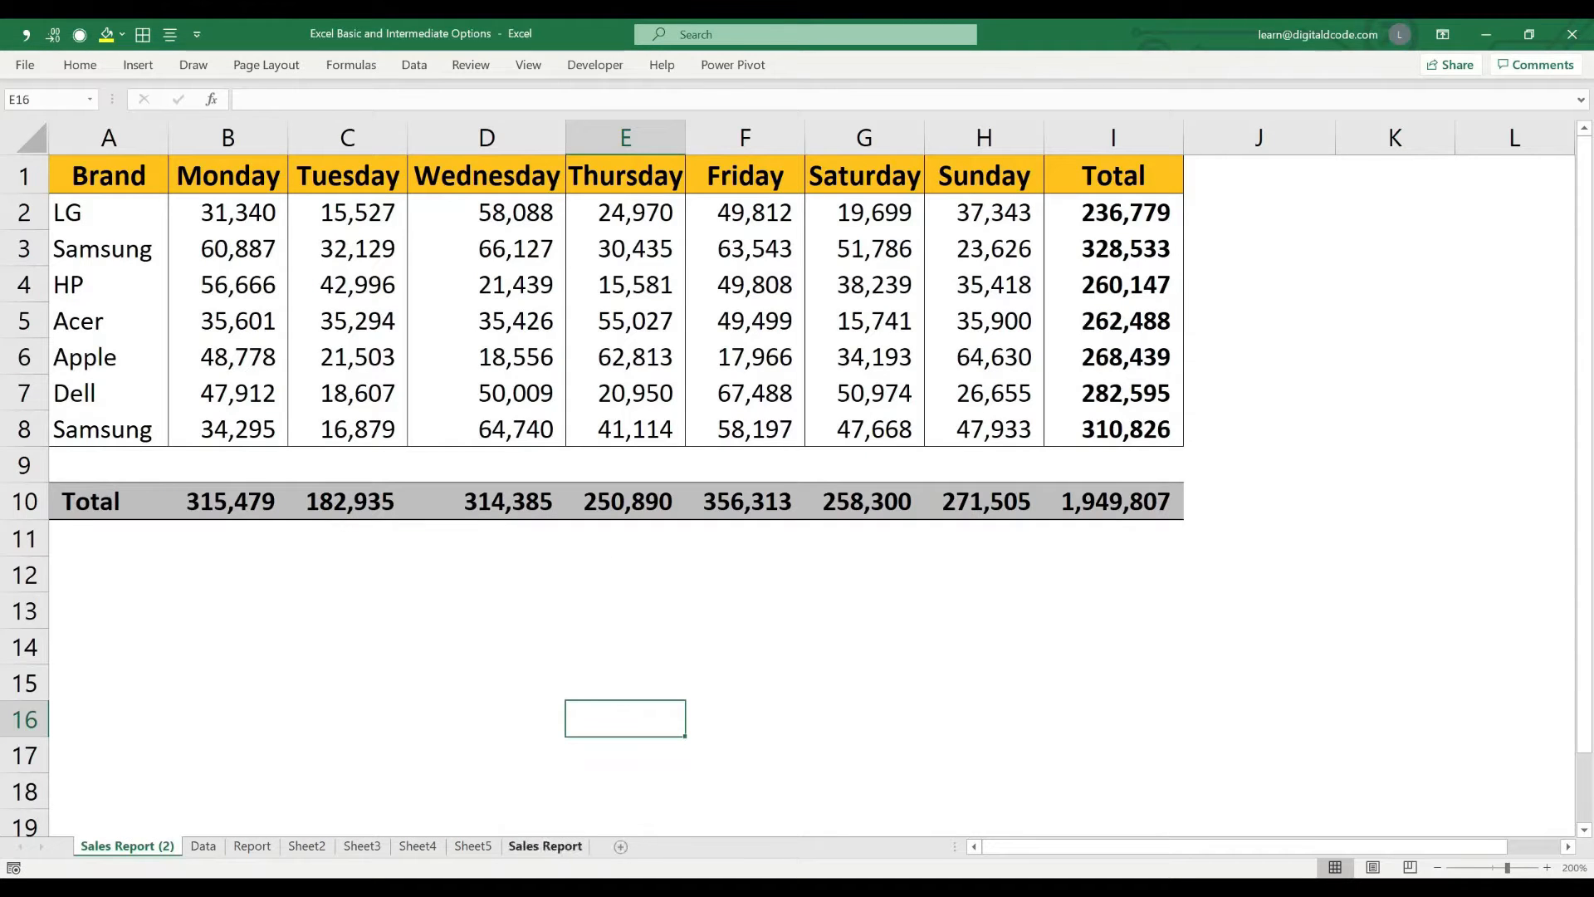
Compare the original Sales Report sheet with its duplicate, and create a copy of the original in a new workbook.
{"action": "left_click", "coordinate": [545, 846]}
{"action": "left_click", "coordinate": [128, 846]}
{"action": "left_click", "coordinate": [545, 846]}
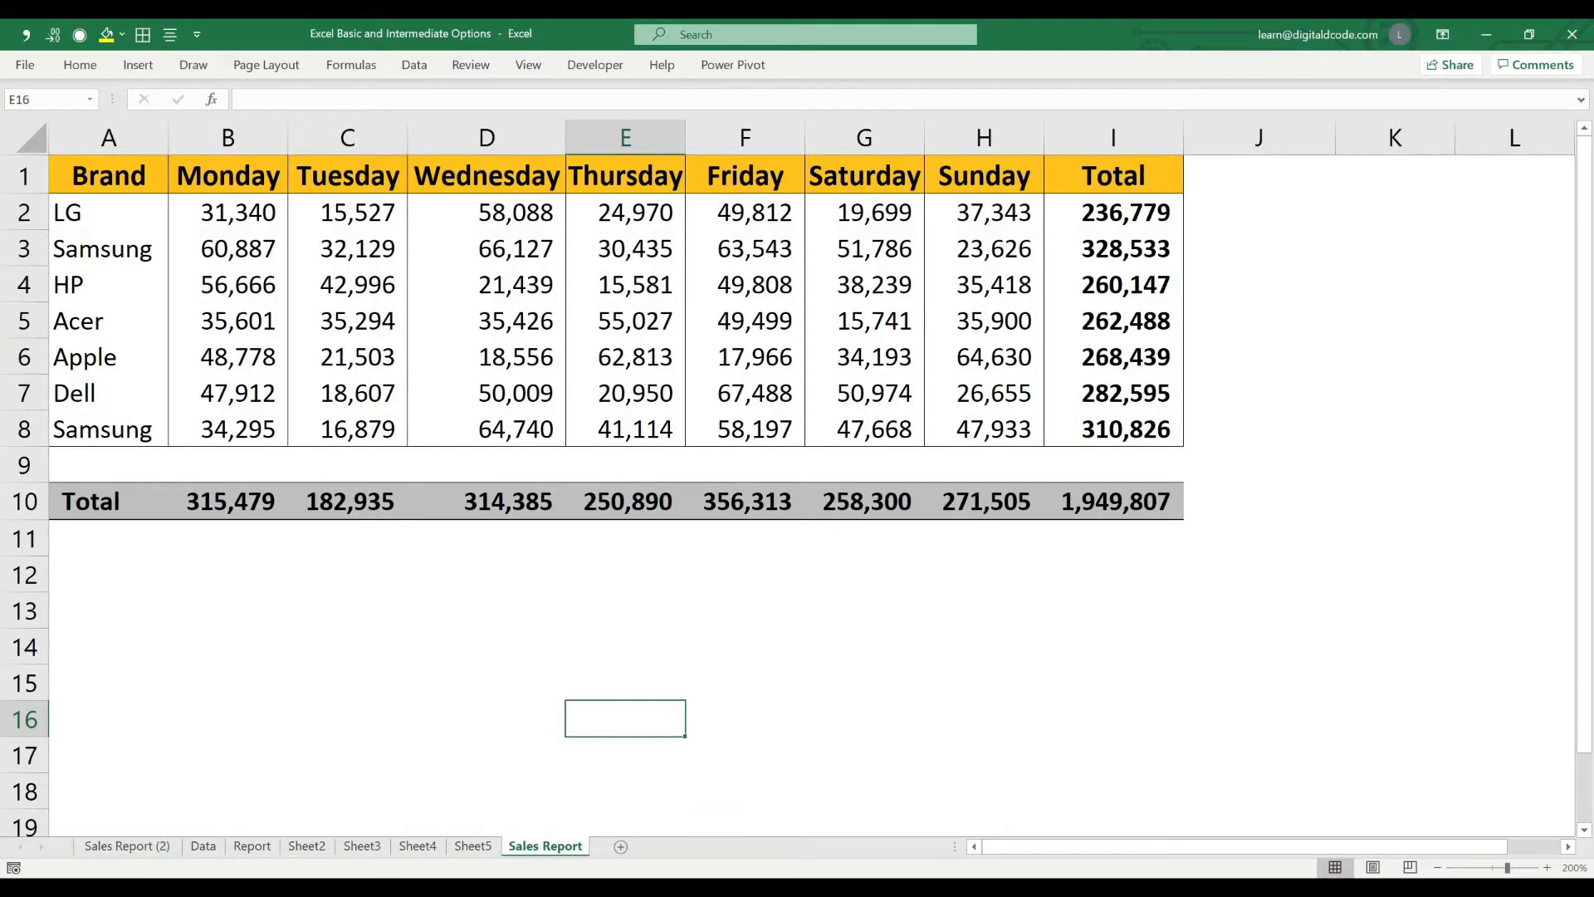
{"action": "right_click", "coordinate": [544, 846]}
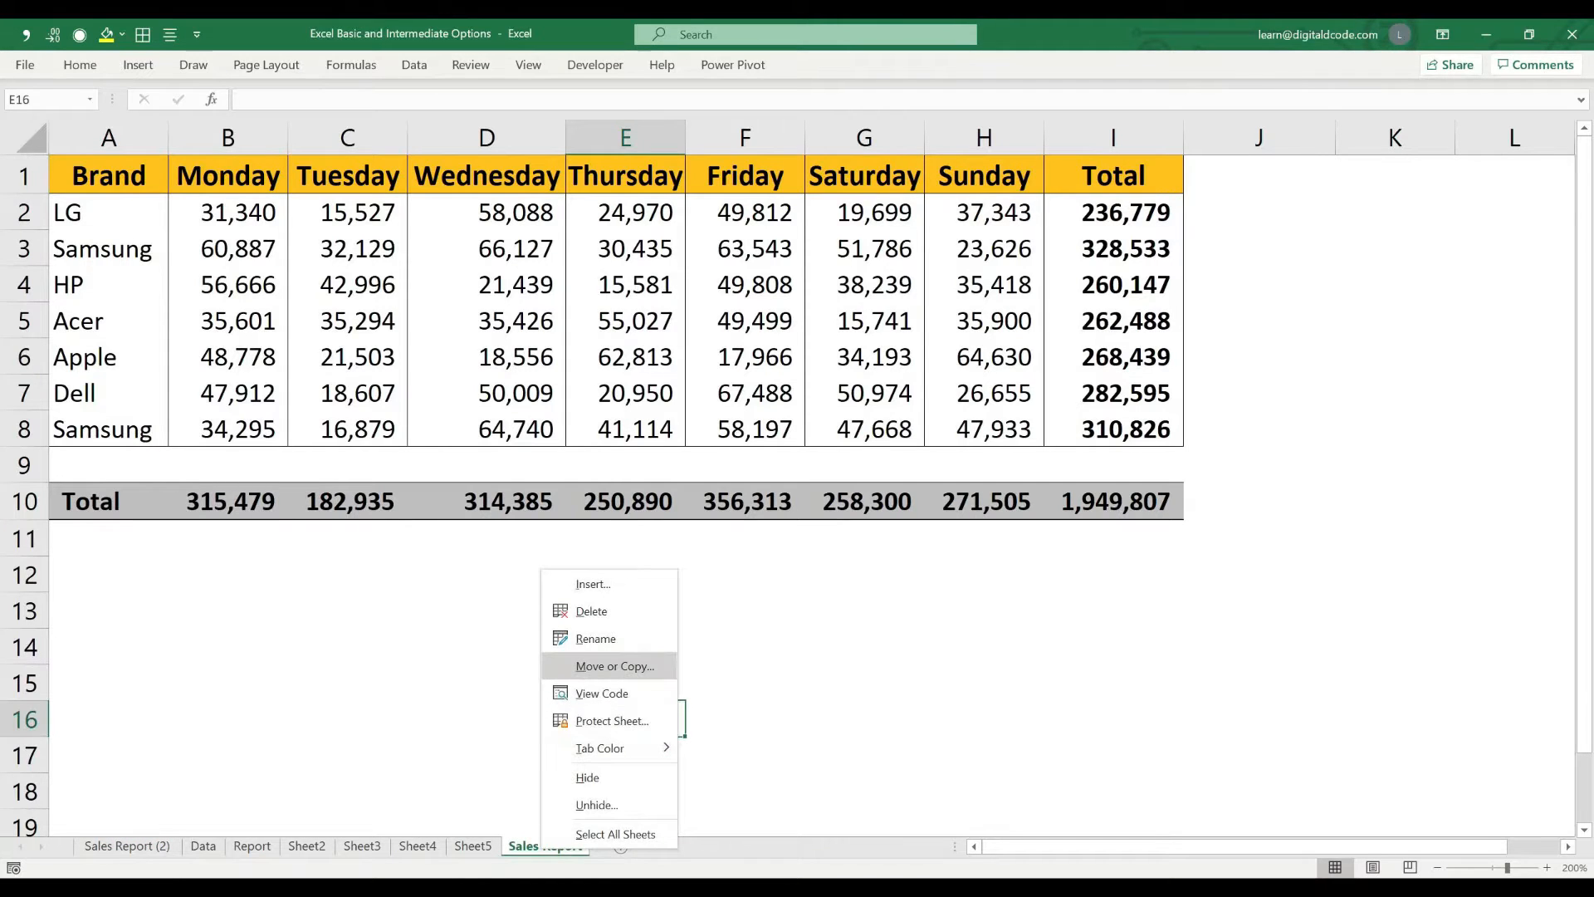
{"action": "left_click", "coordinate": [614, 666]}
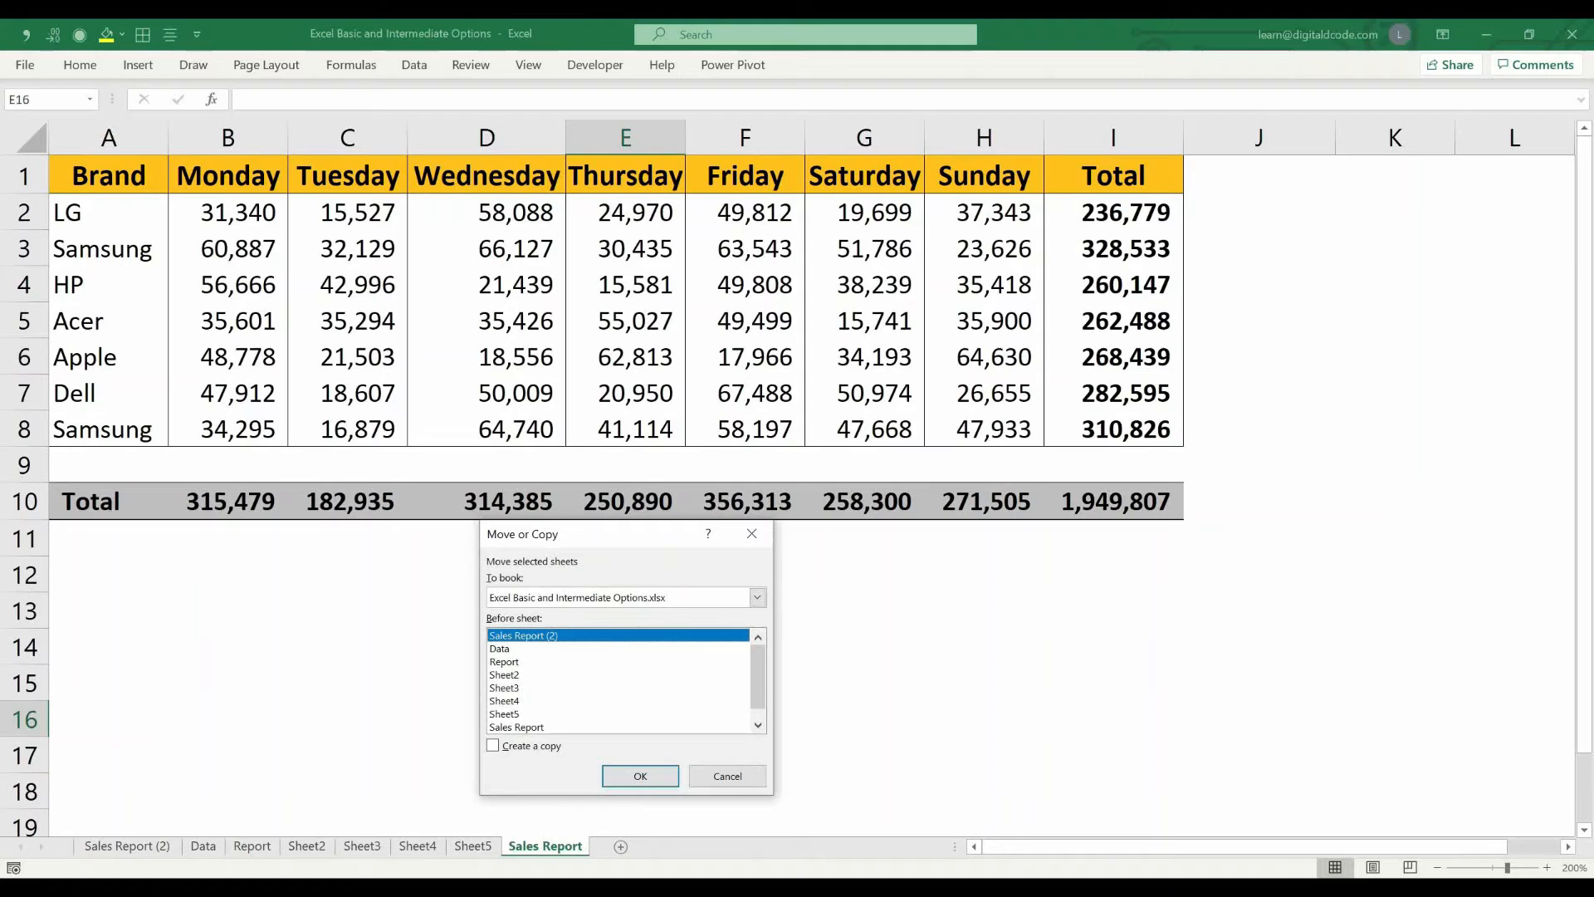
{"action": "left_click", "coordinate": [757, 597]}
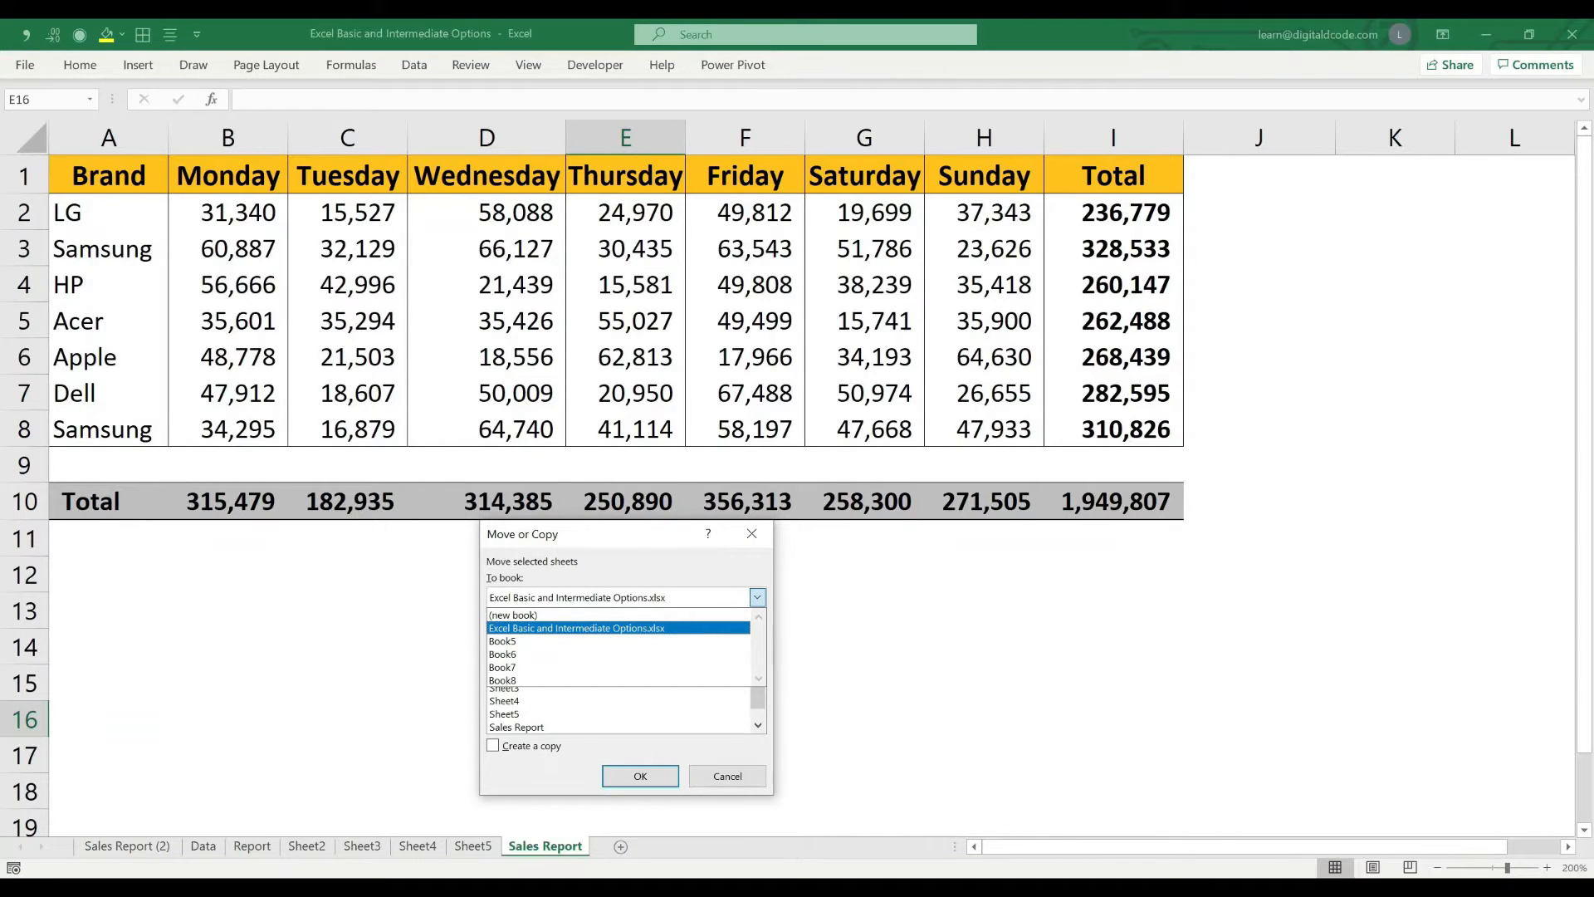
{"action": "left_click", "coordinate": [548, 615]}
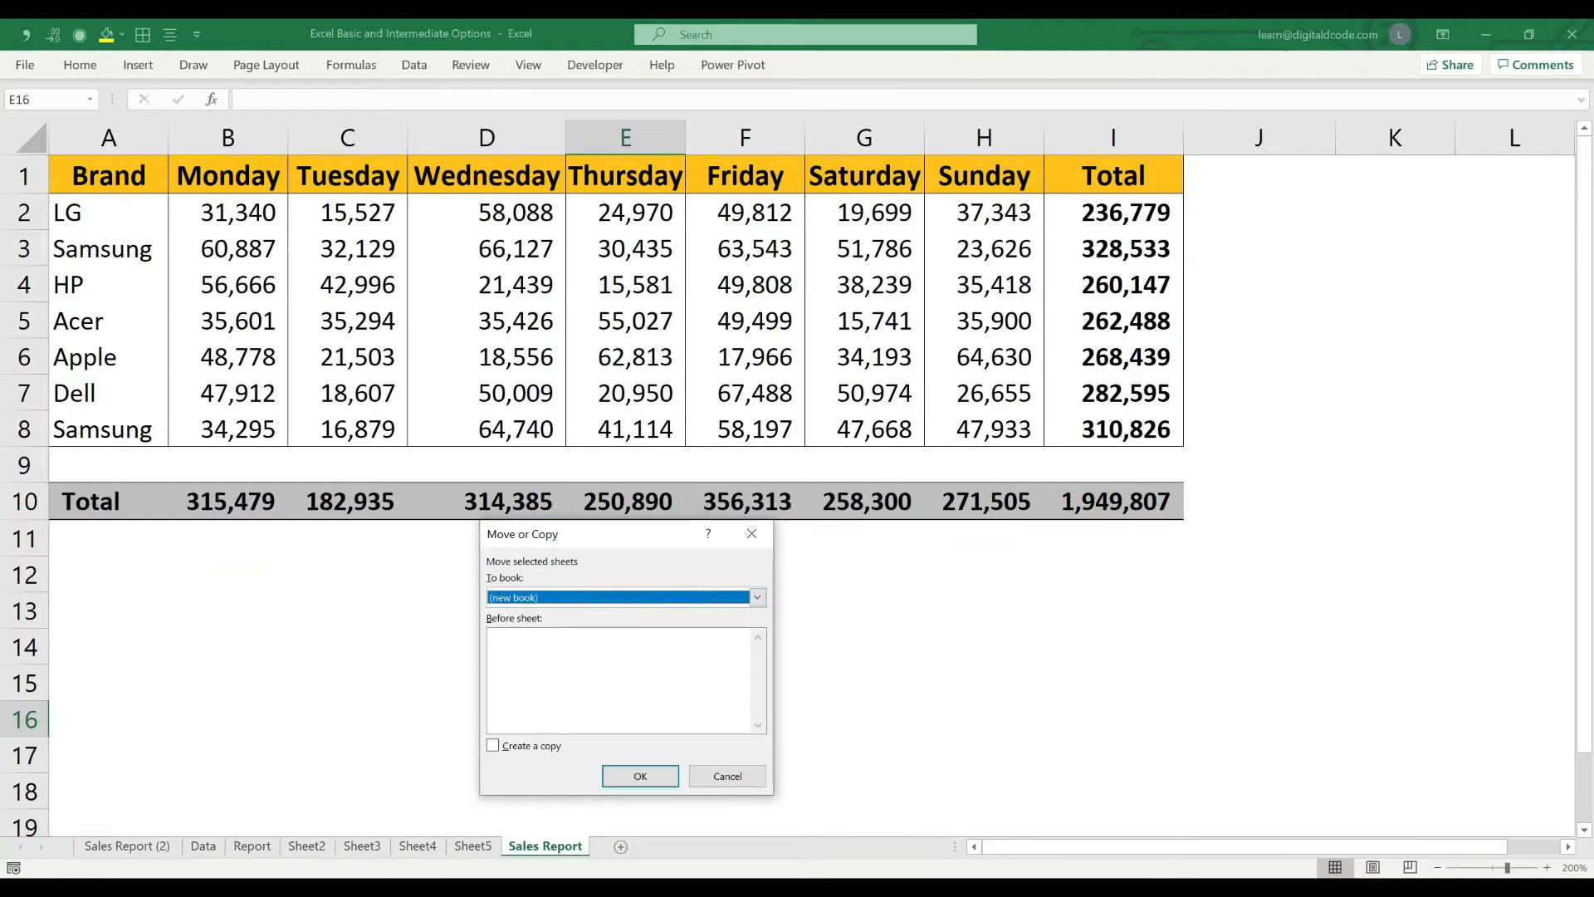
{"action": "key", "text": "alt+c"}
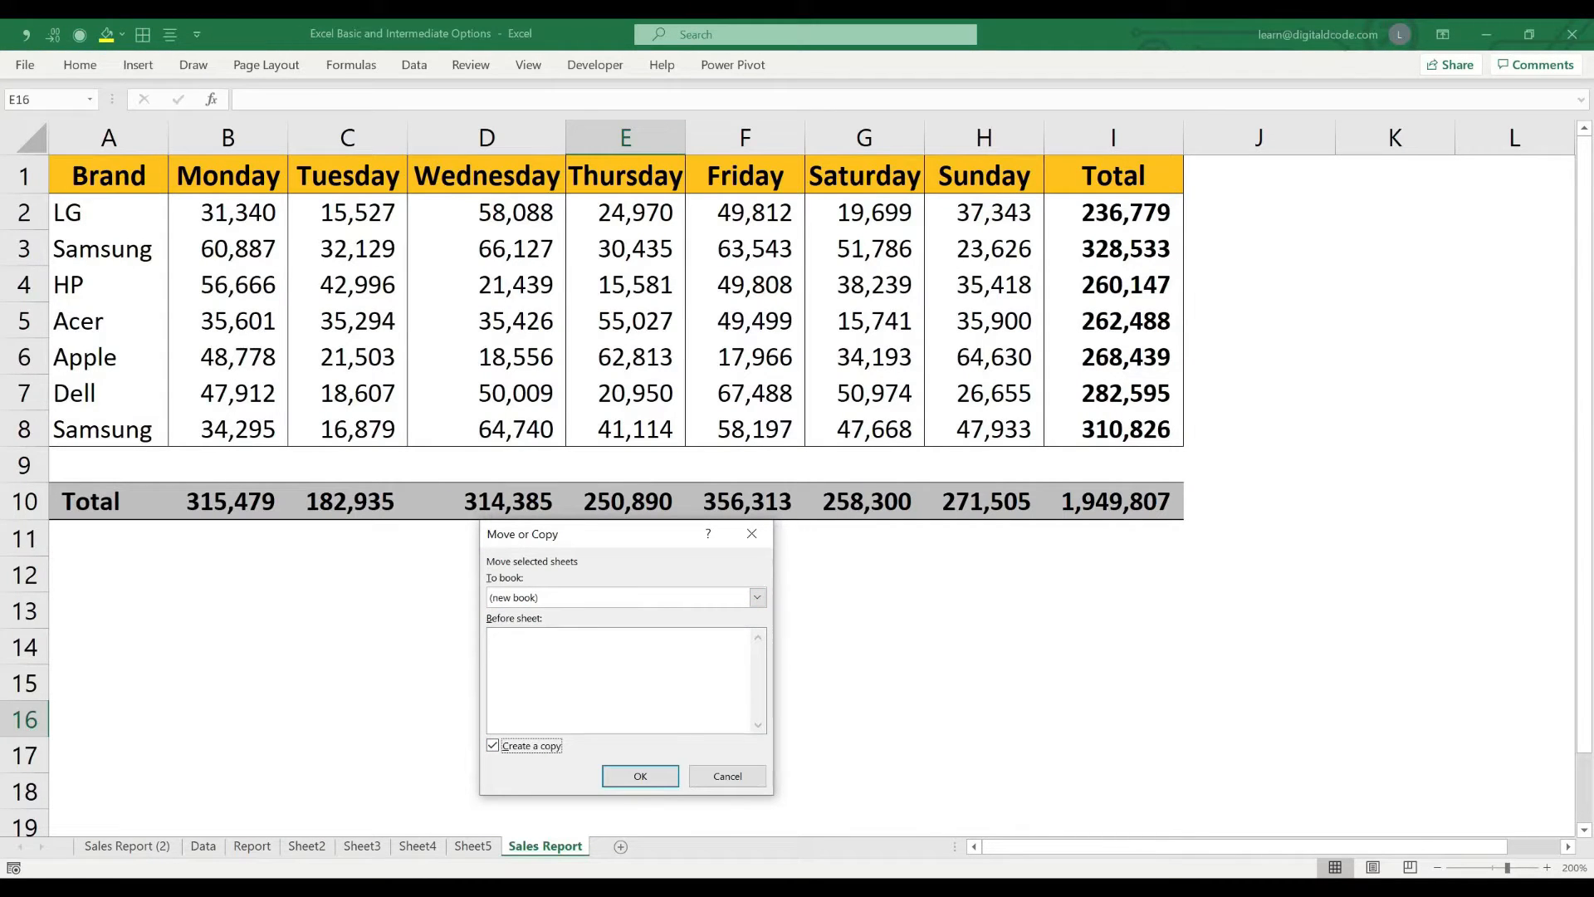
{"action": "left_click", "coordinate": [640, 776]}
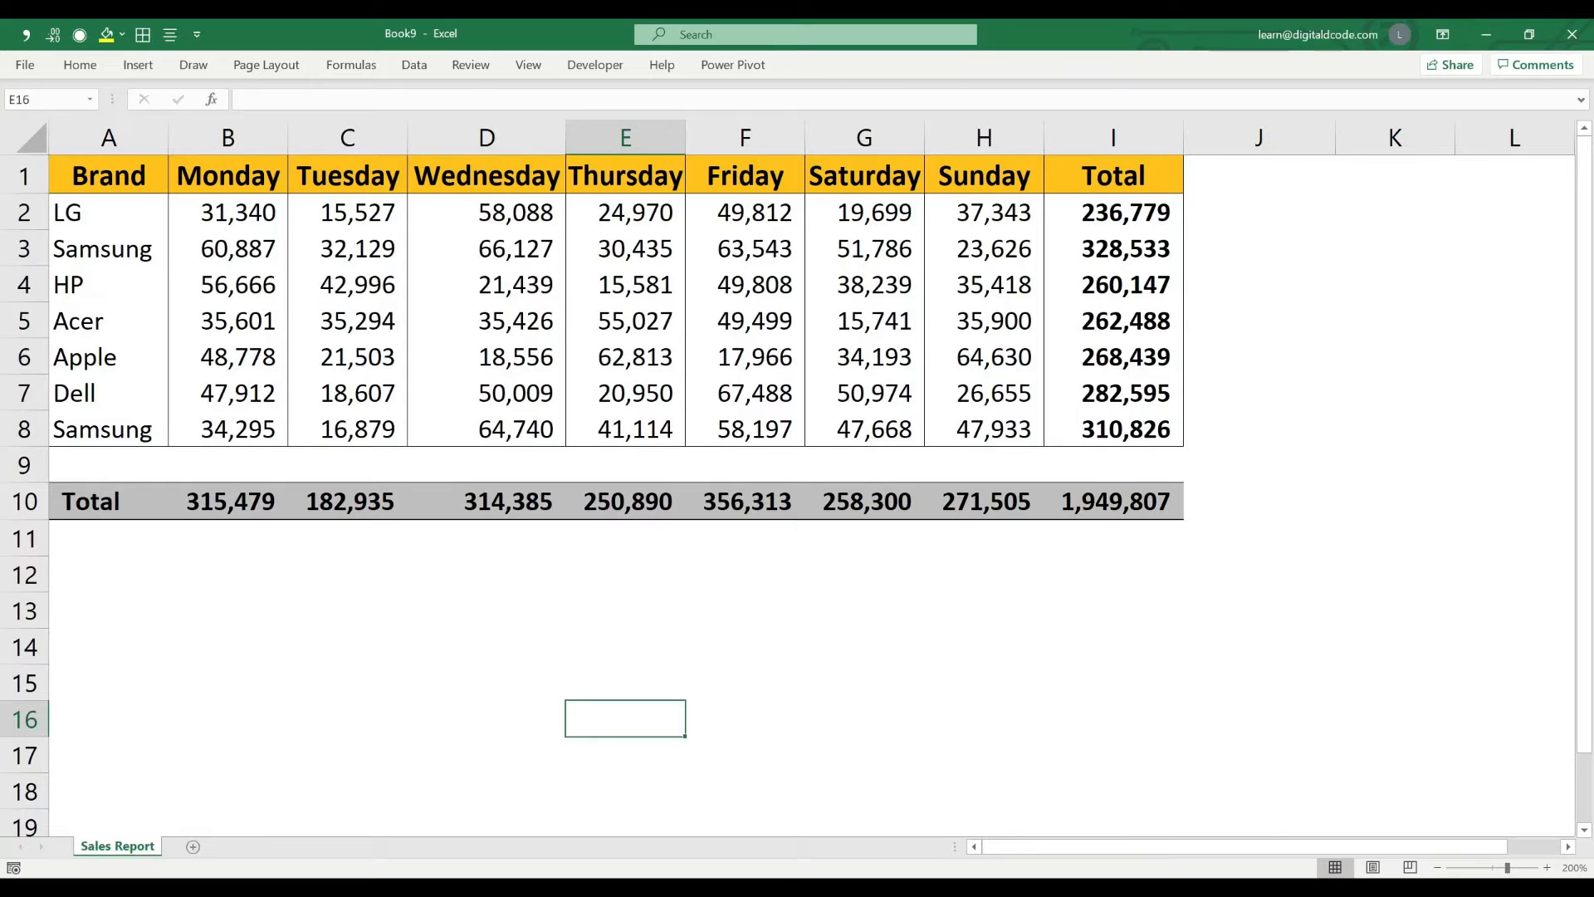
Switch back to the Excel Basic and Intermediate Options workbook window.
{"action": "key", "text": "alt"}
{"action": "key", "text": "w"}
{"action": "key", "text": "w"}
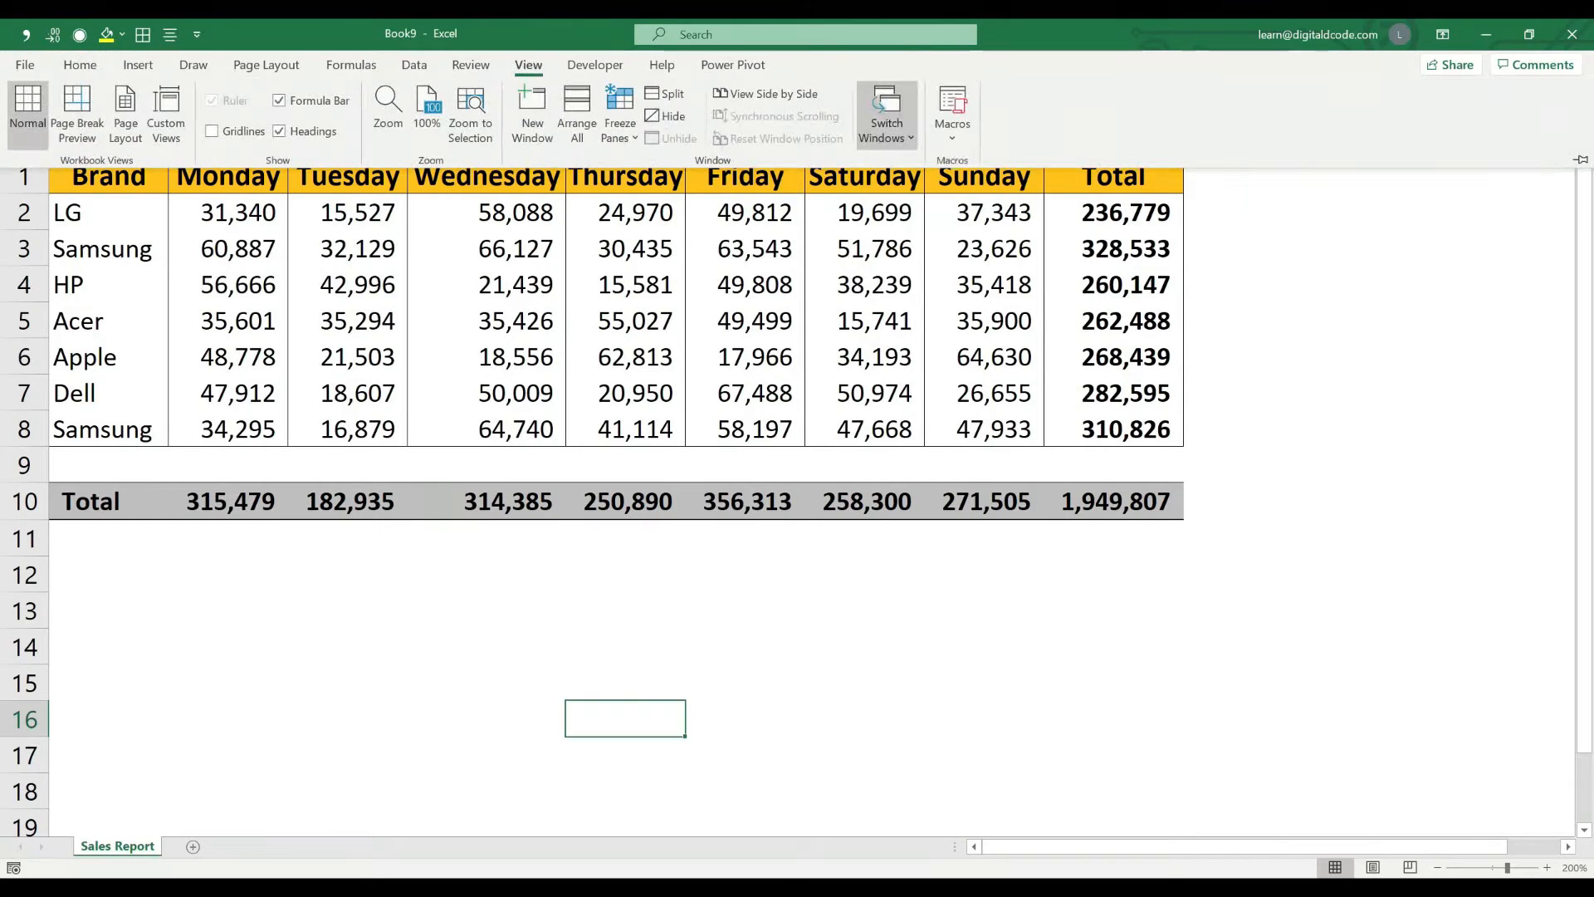
{"action": "key", "text": "Up"}
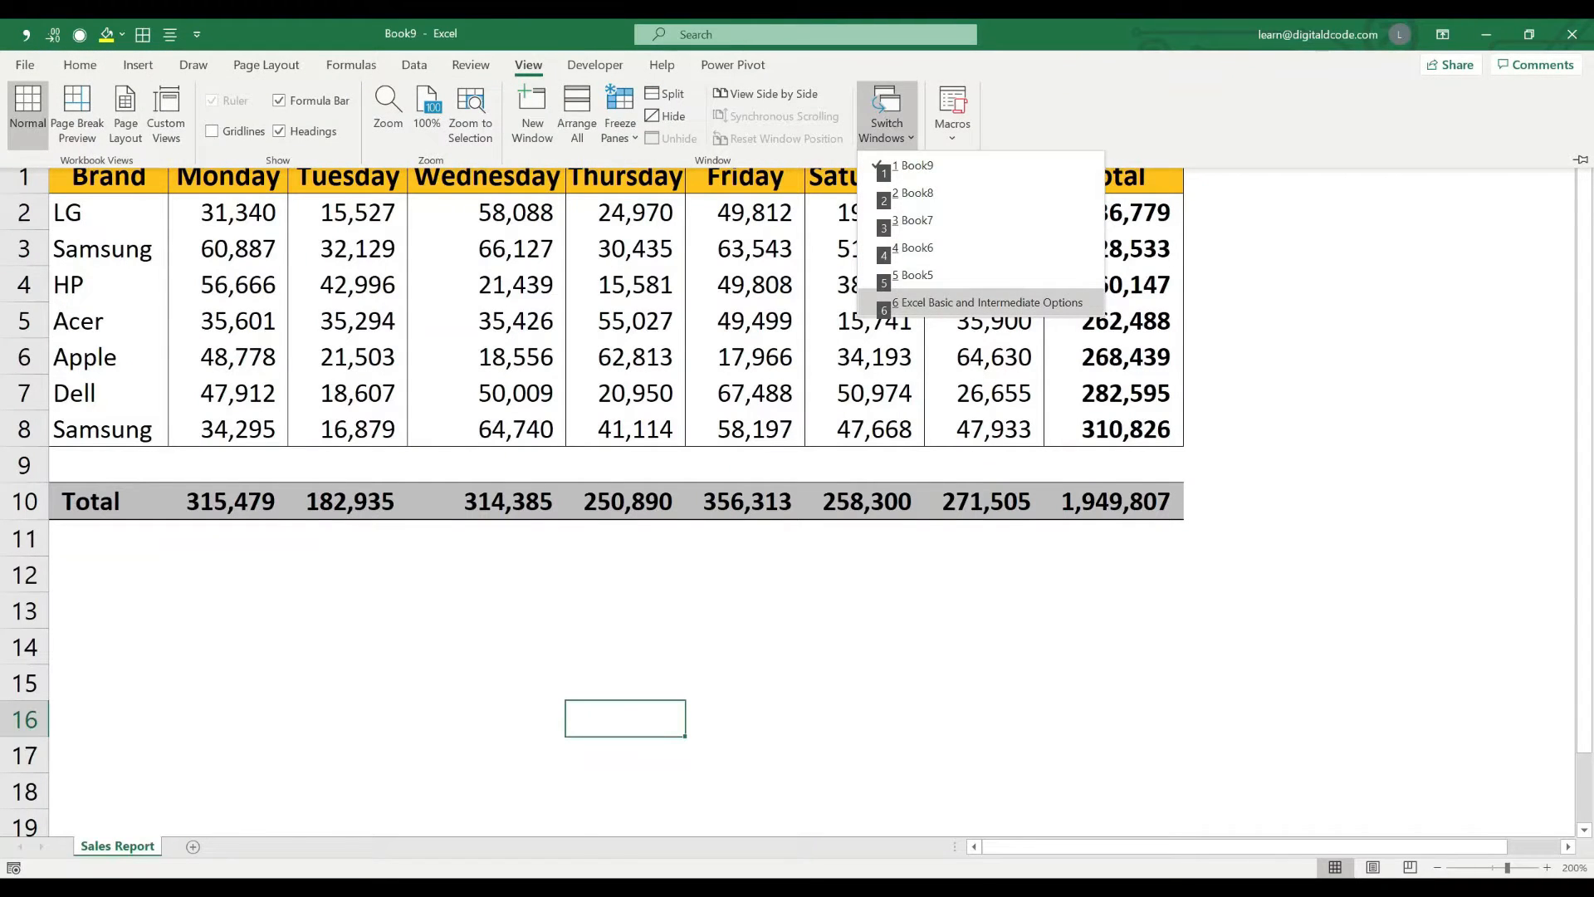
{"action": "key", "text": "Return"}
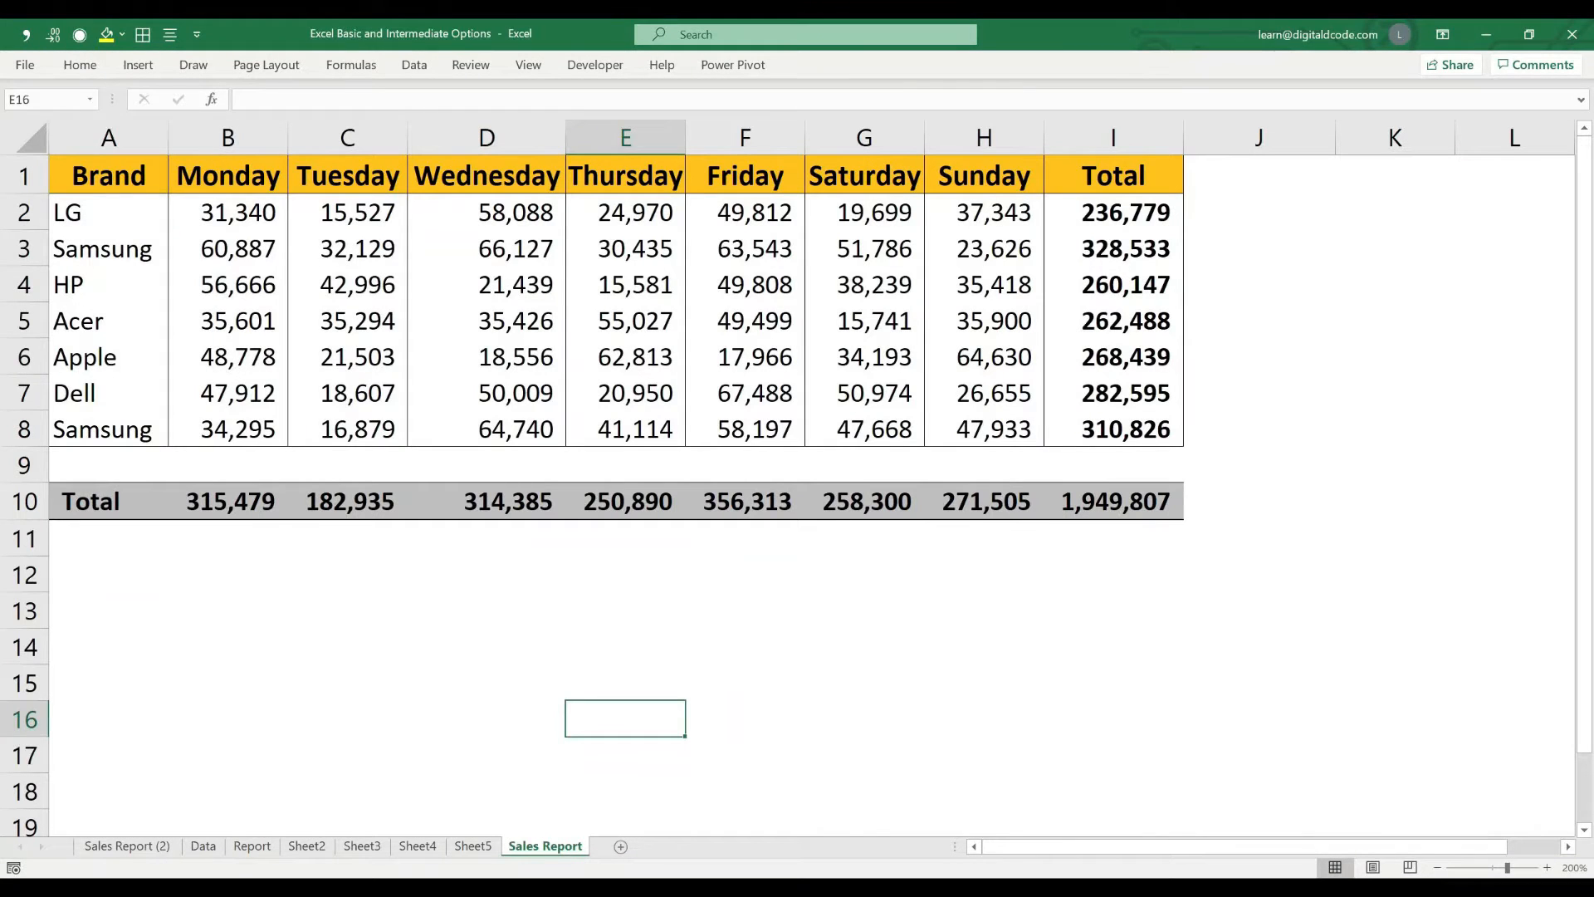
Move the Sales Report (2) sheet into the Book9 workbook, before its Sales Report sheet, without creating a copy.
{"action": "left_click", "coordinate": [127, 846]}
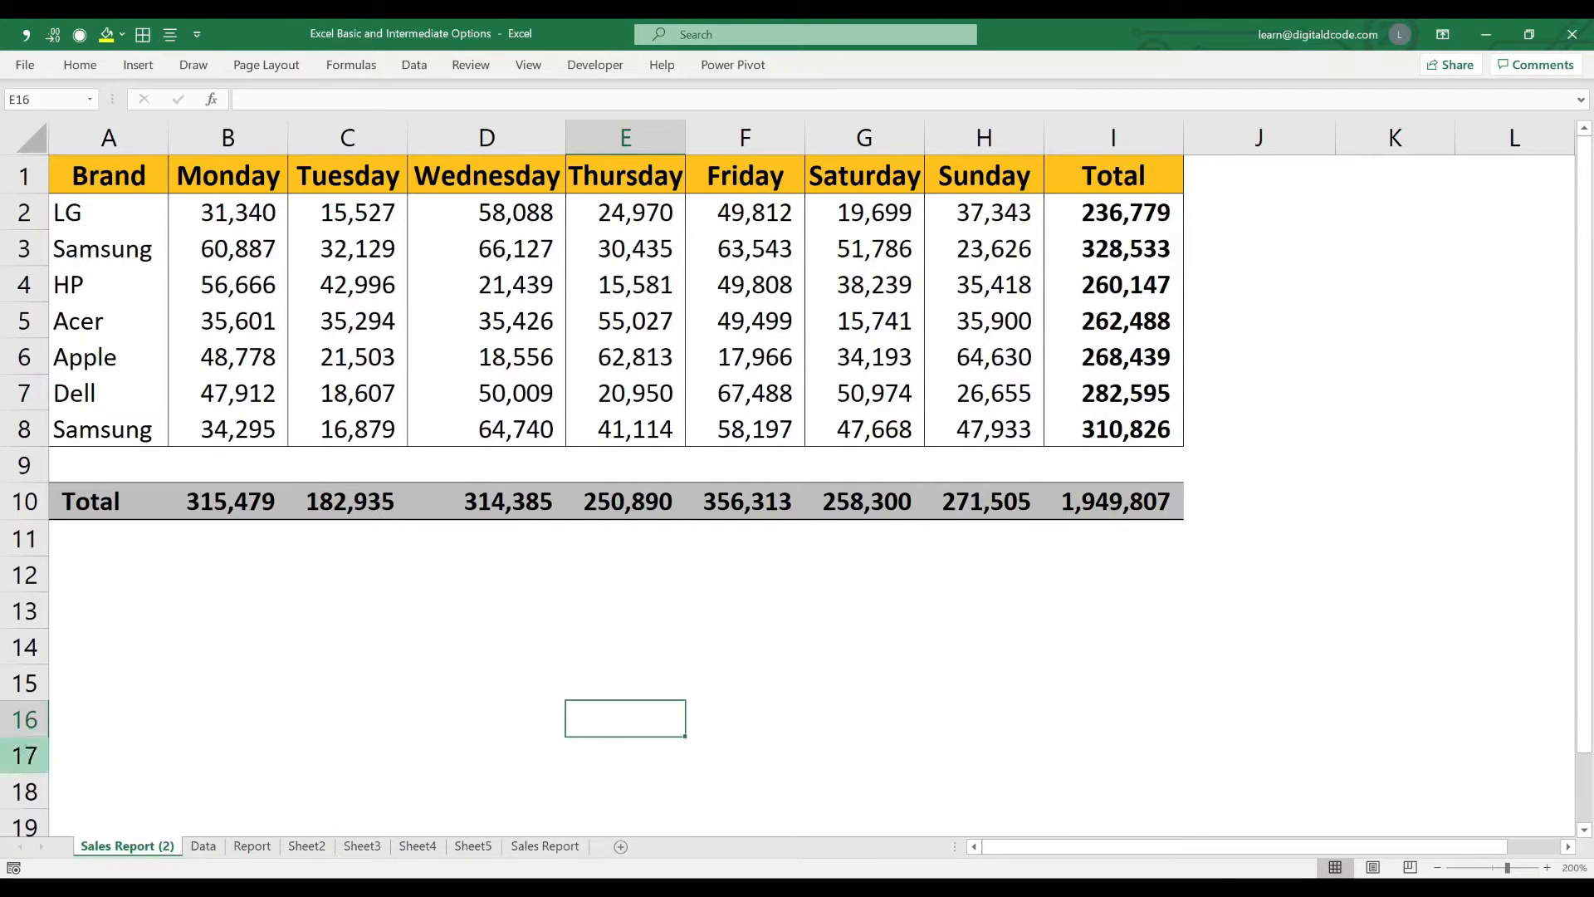
{"action": "right_click", "coordinate": [112, 845]}
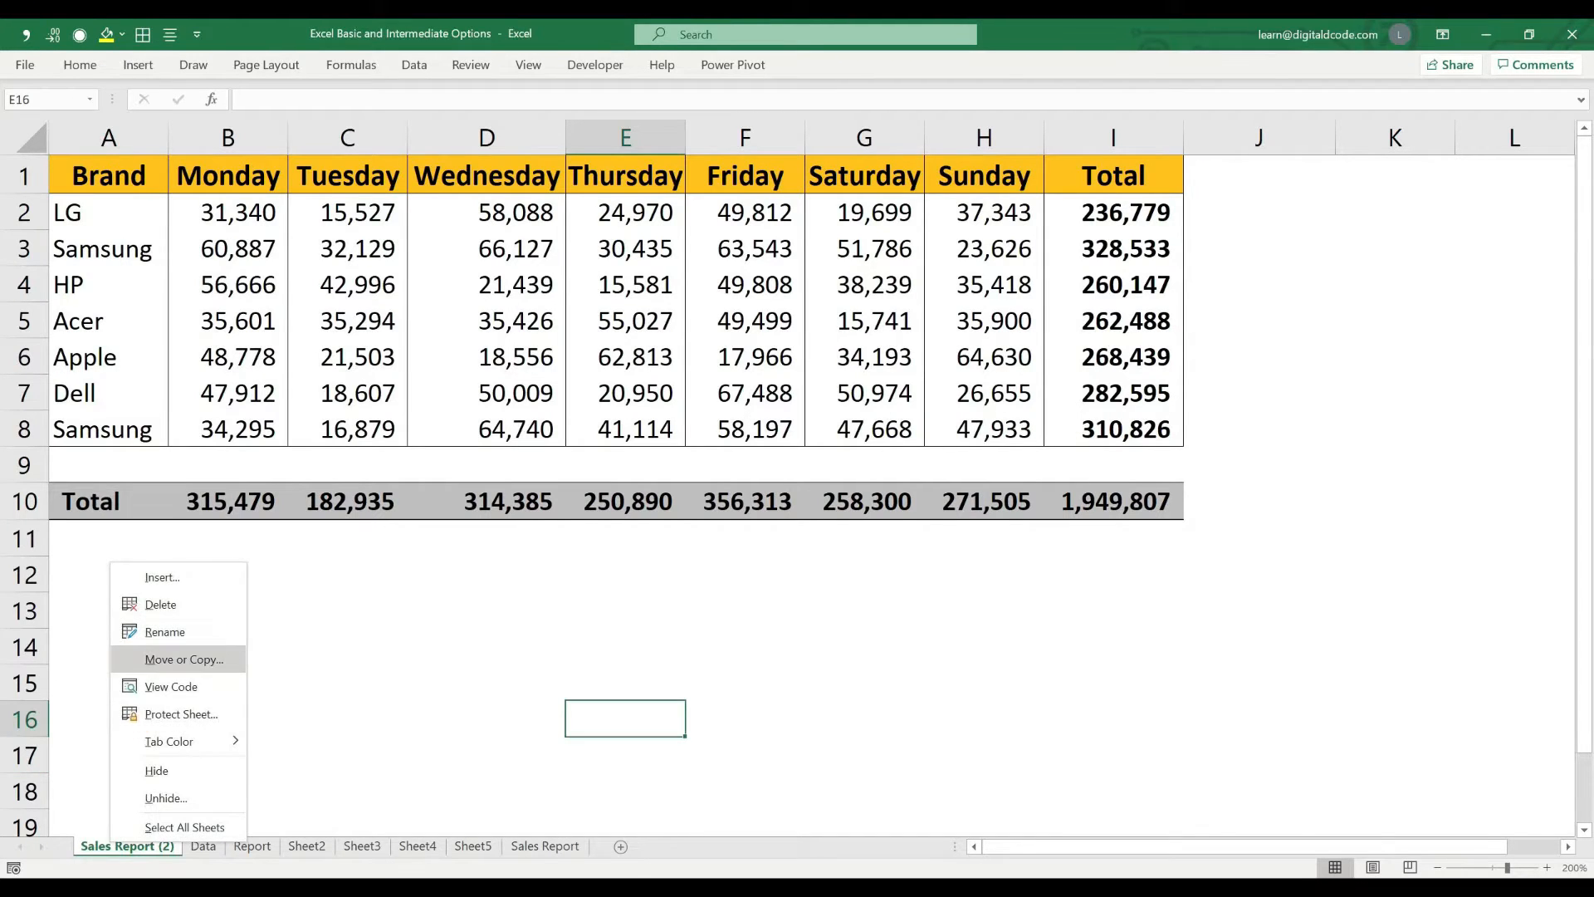
{"action": "left_click", "coordinate": [174, 655]}
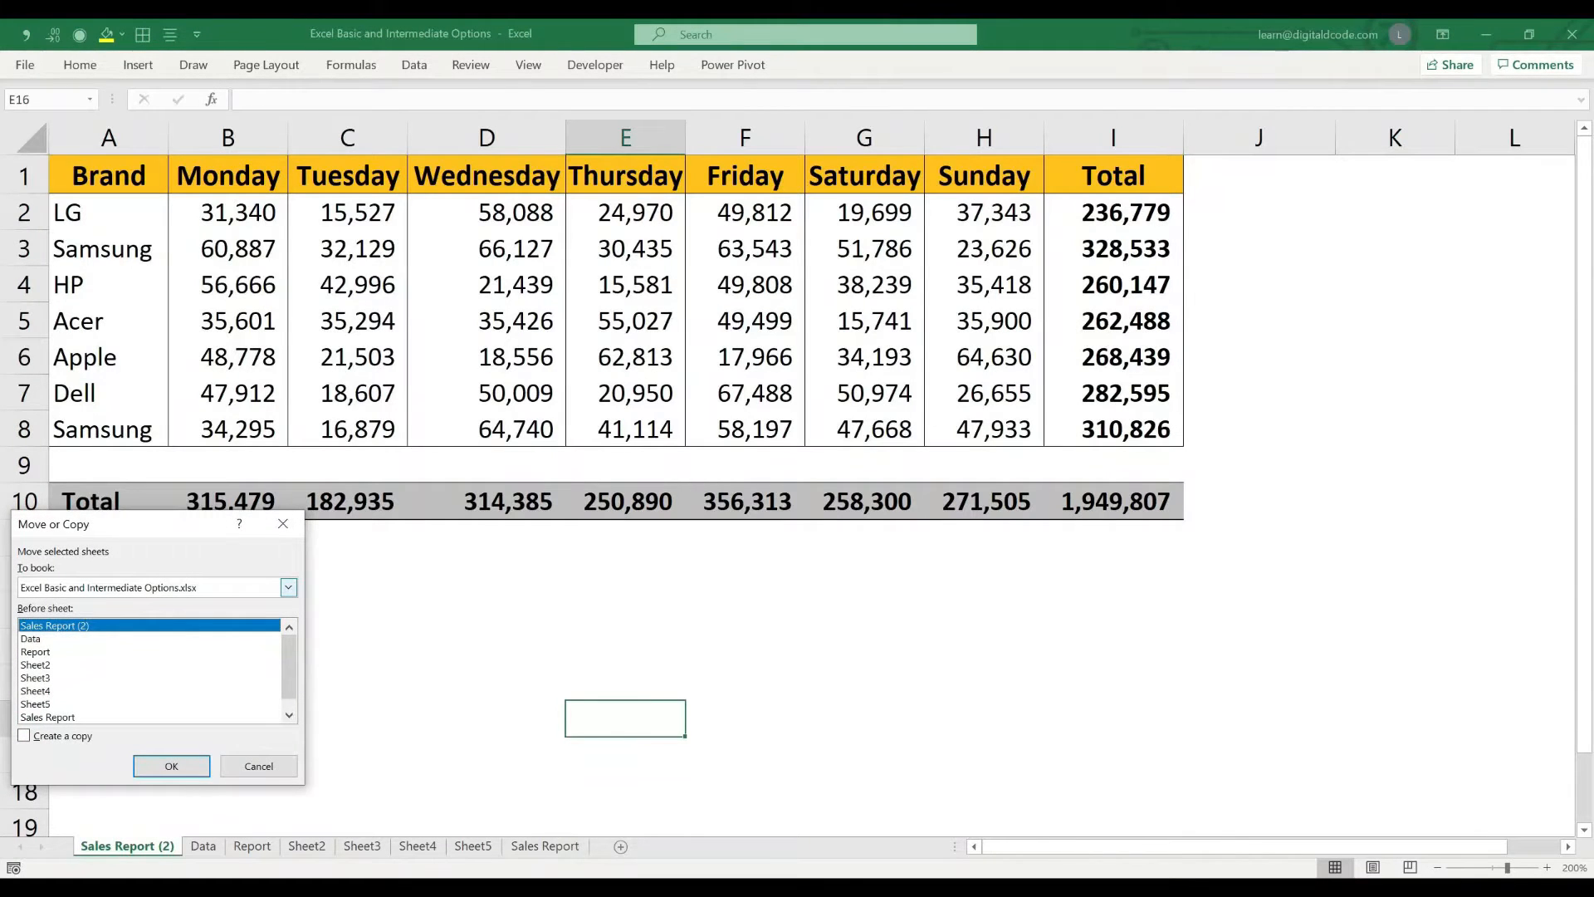
{"action": "left_click", "coordinate": [288, 587]}
{"action": "key", "text": "Down"}
{"action": "key", "text": "Down"}
{"action": "key", "text": "Down"}
{"action": "key", "text": "Down"}
{"action": "key", "text": "Return"}
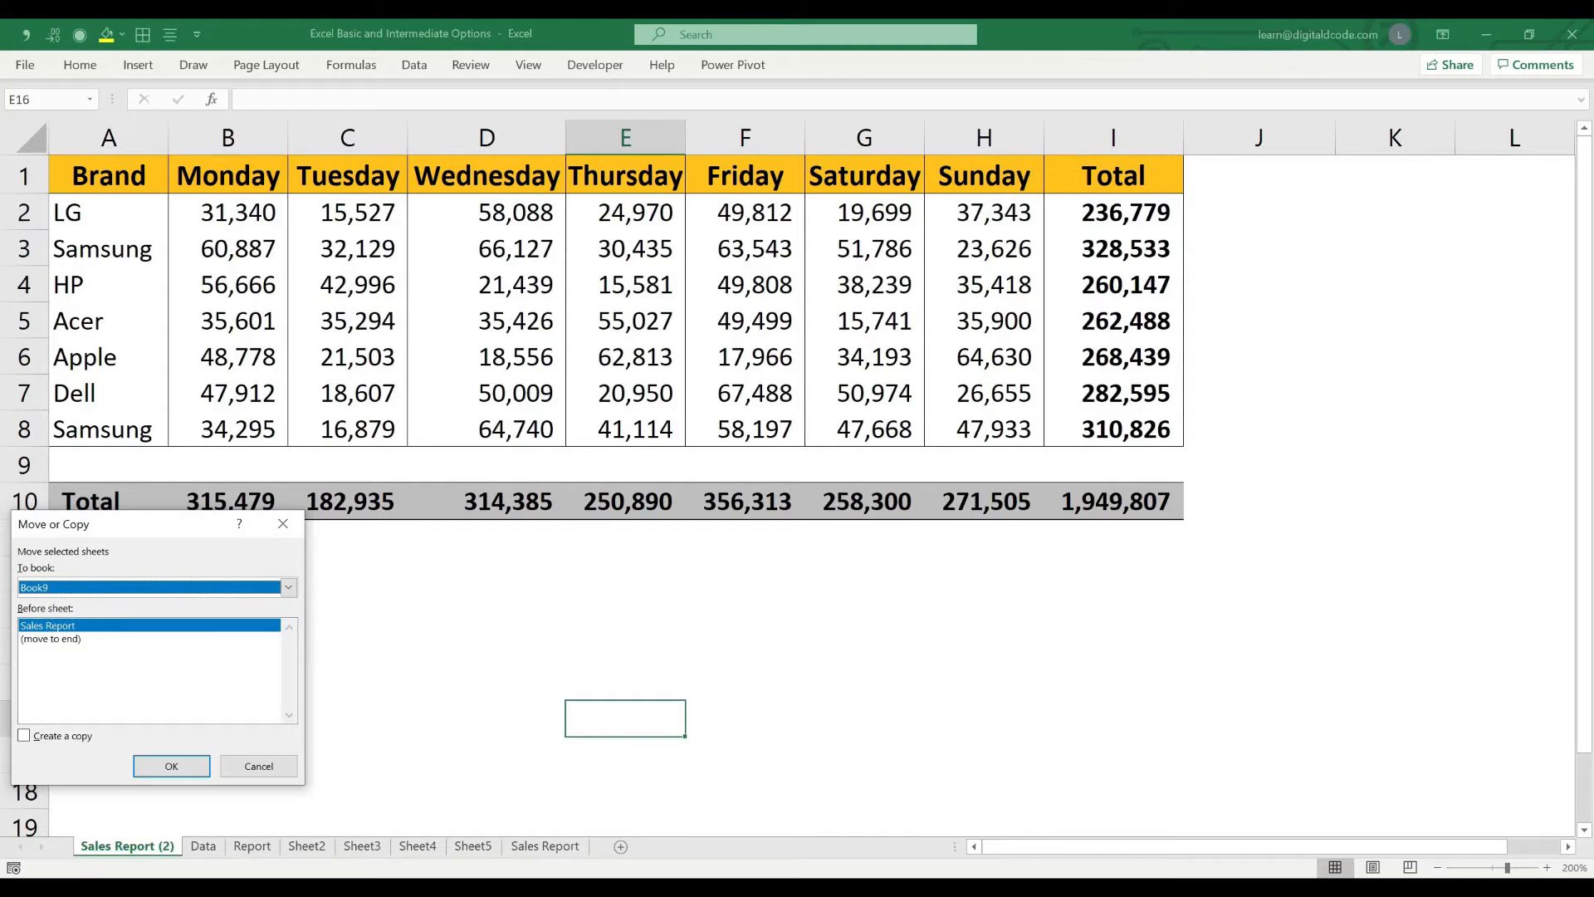
{"action": "left_click", "coordinate": [171, 765]}
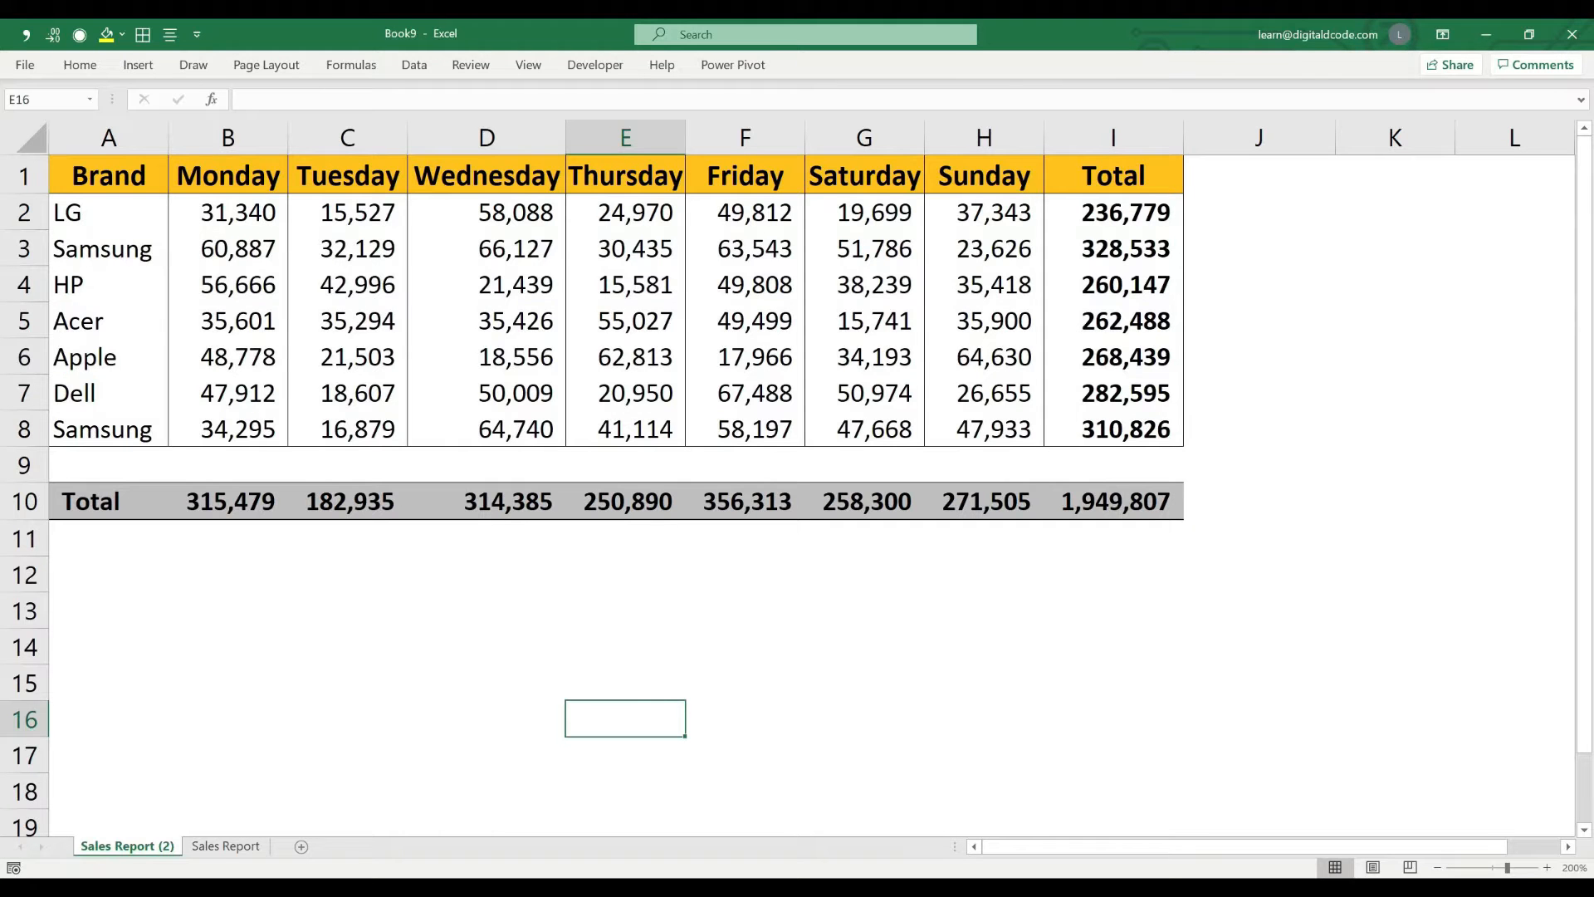
Switch from Book9 to the Excel Basic and Intermediate Options workbook window.
{"action": "key", "text": "alt"}
{"action": "key", "text": "w"}
{"action": "key", "text": "w"}
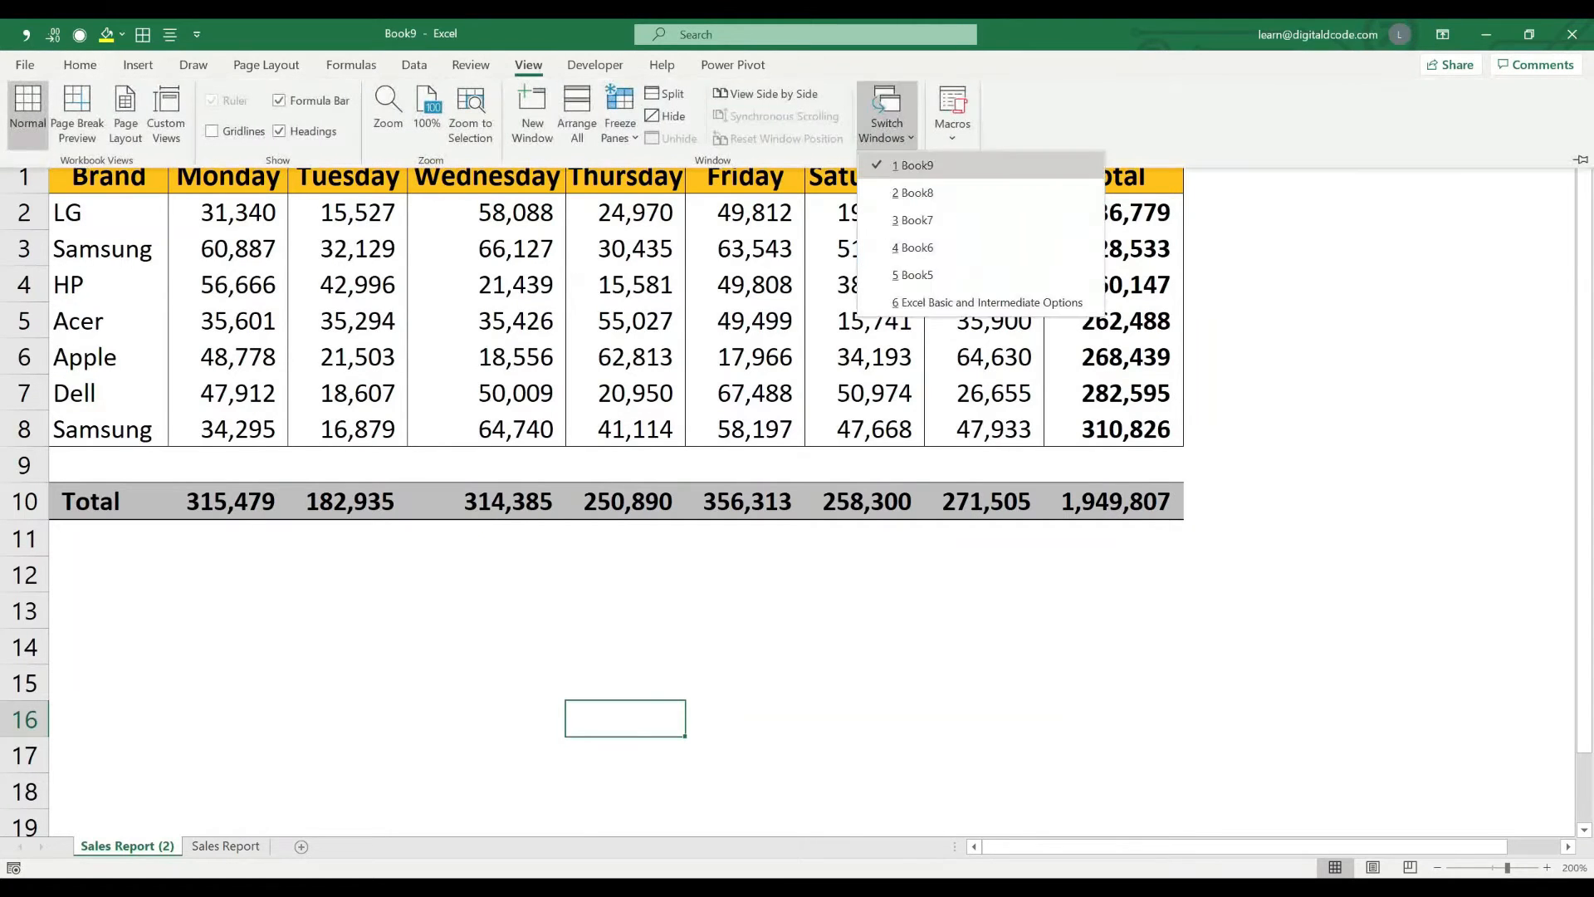
{"action": "key", "text": "6"}
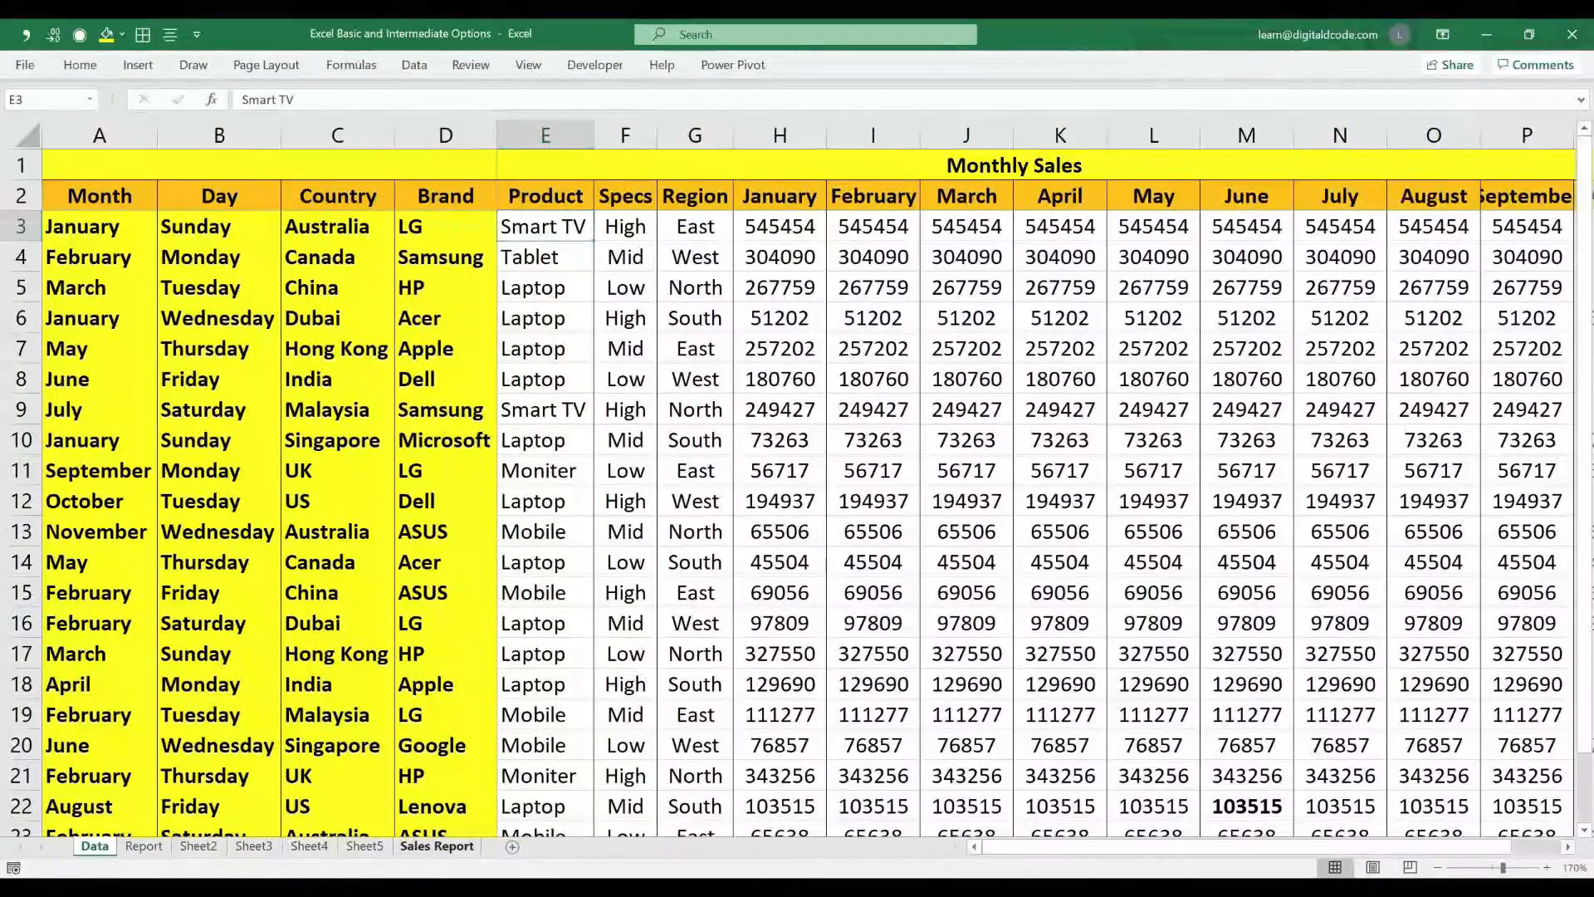
Set the Sales Report sheet's tab color to standard red and check it from the neighbouring sheet.
{"action": "left_click", "coordinate": [436, 846]}
{"action": "right_click", "coordinate": [437, 845]}
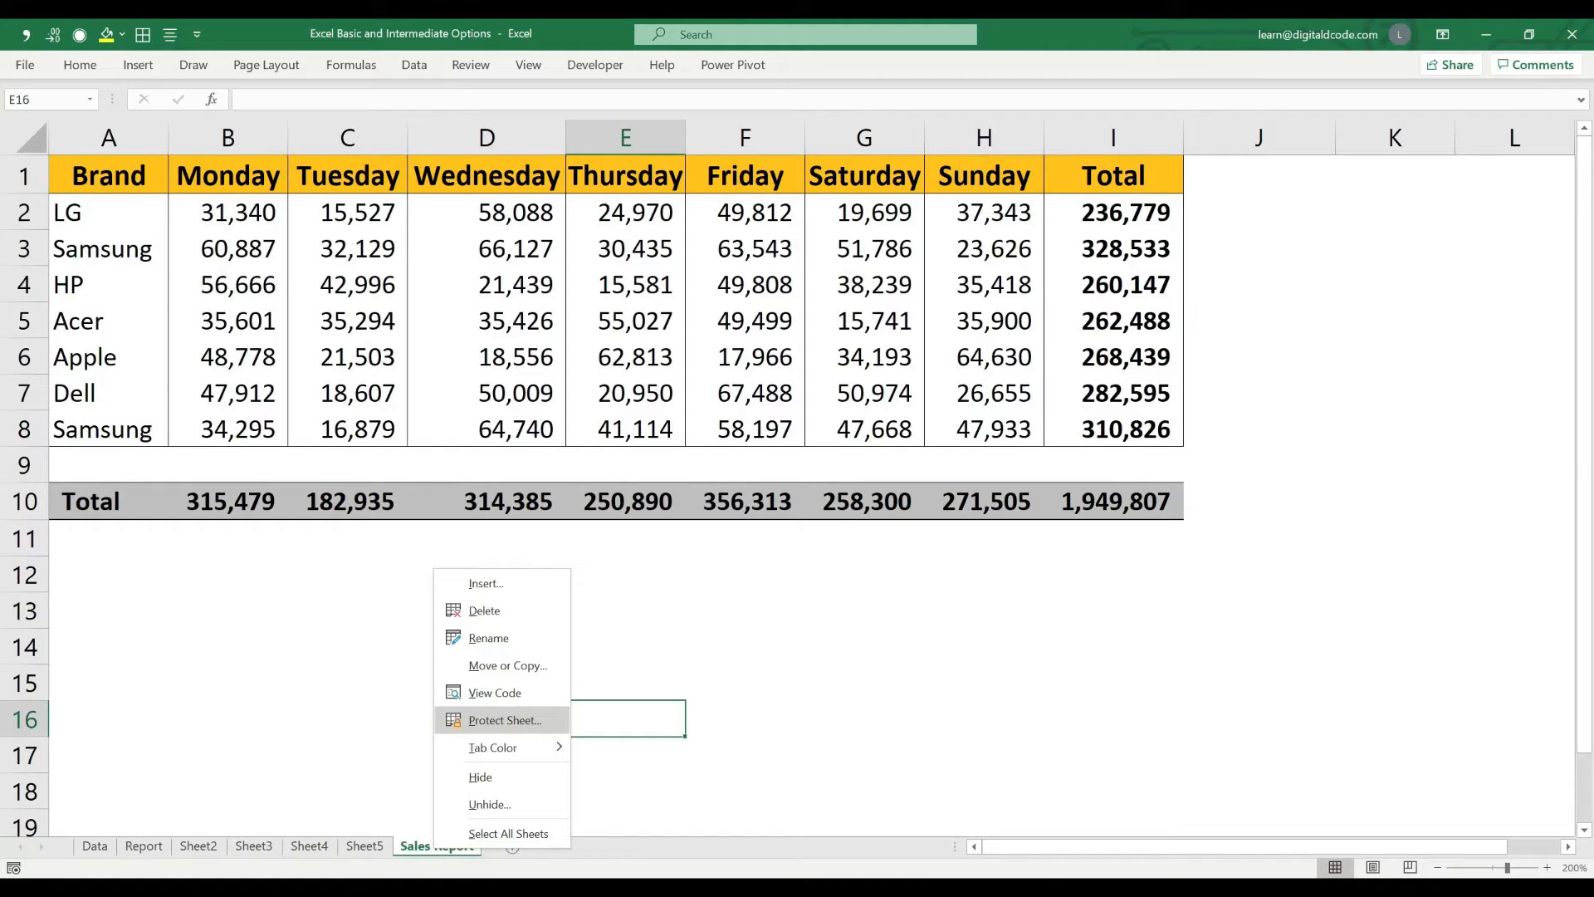
{"action": "mouse_move", "coordinate": [498, 748]}
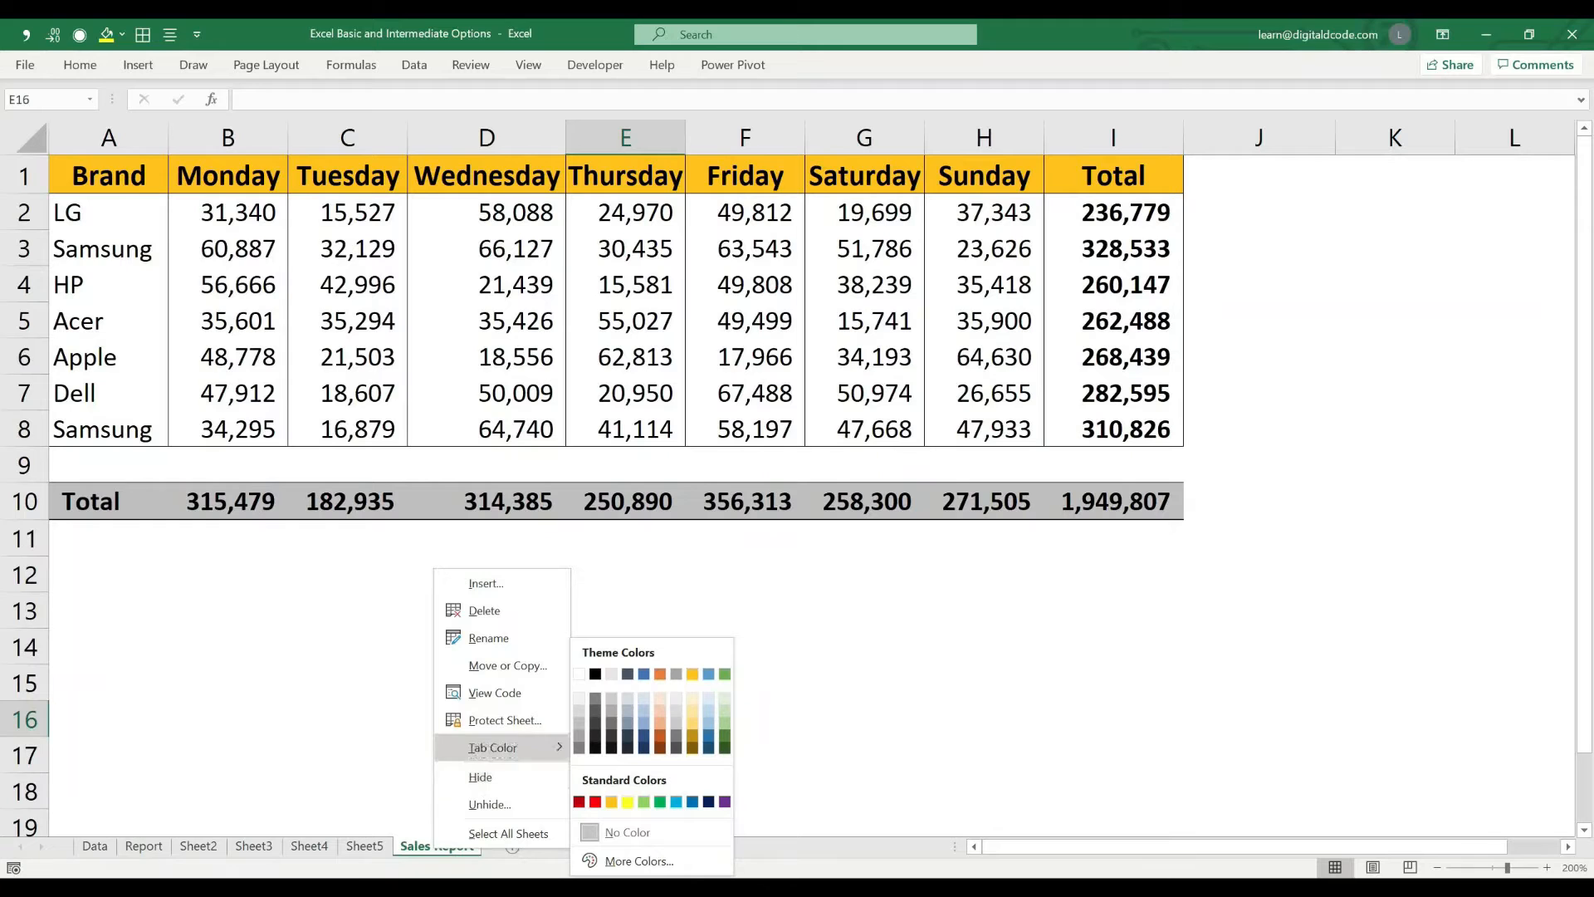
{"action": "left_click", "coordinate": [596, 801]}
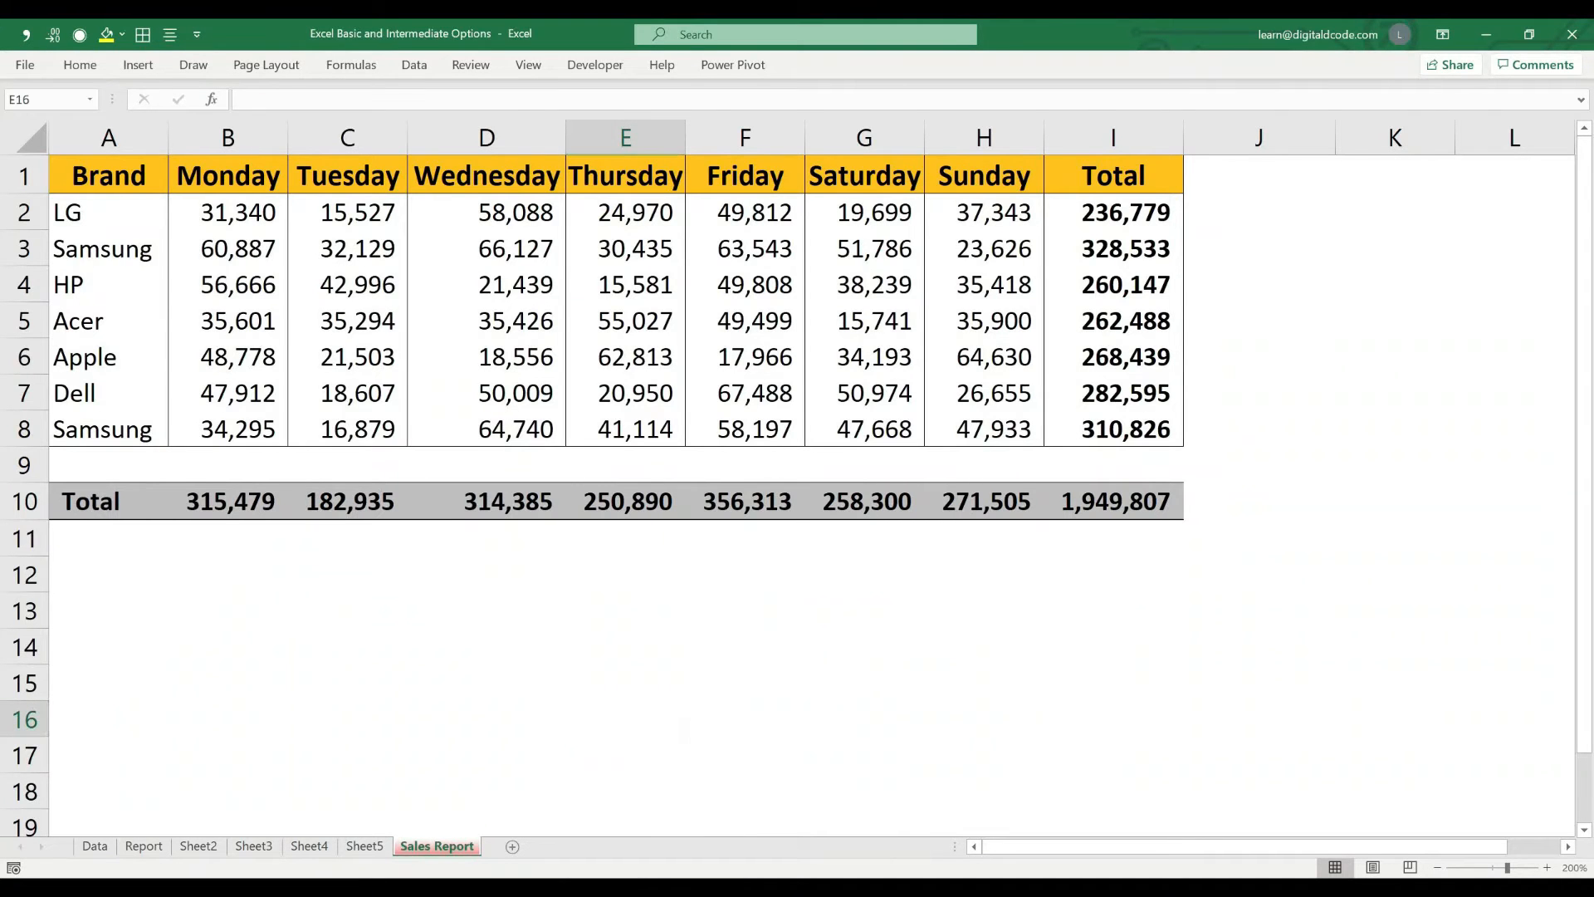
{"action": "key", "text": "ctrl+Page_Up"}
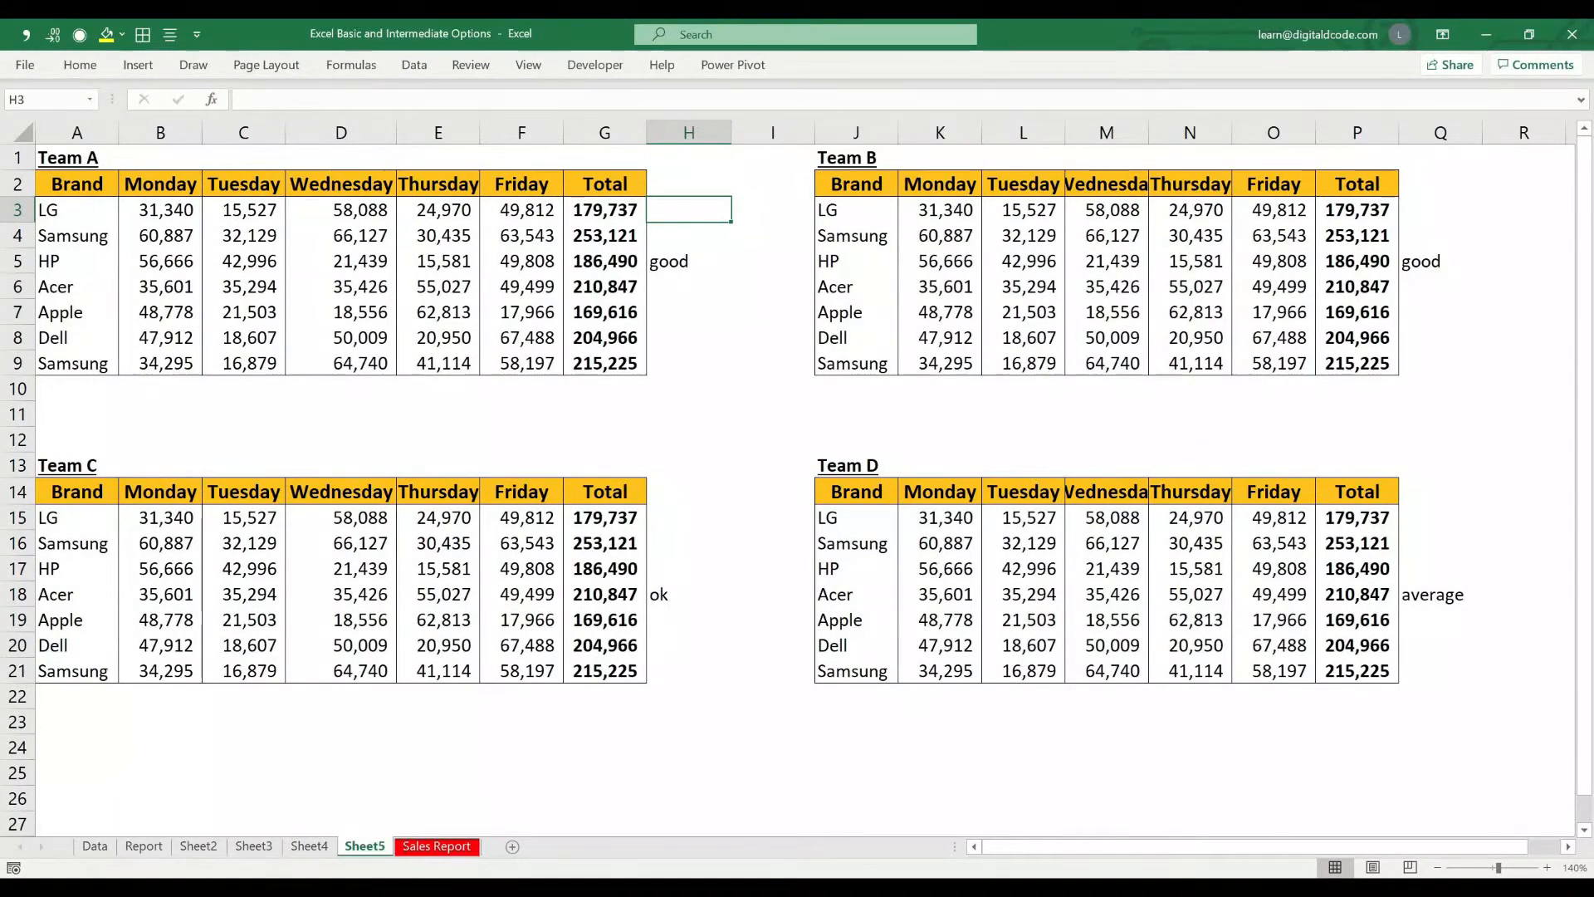
Set the Data sheet's tab color to green and view the colored tabs from the other sheets.
{"action": "left_click", "coordinate": [95, 846]}
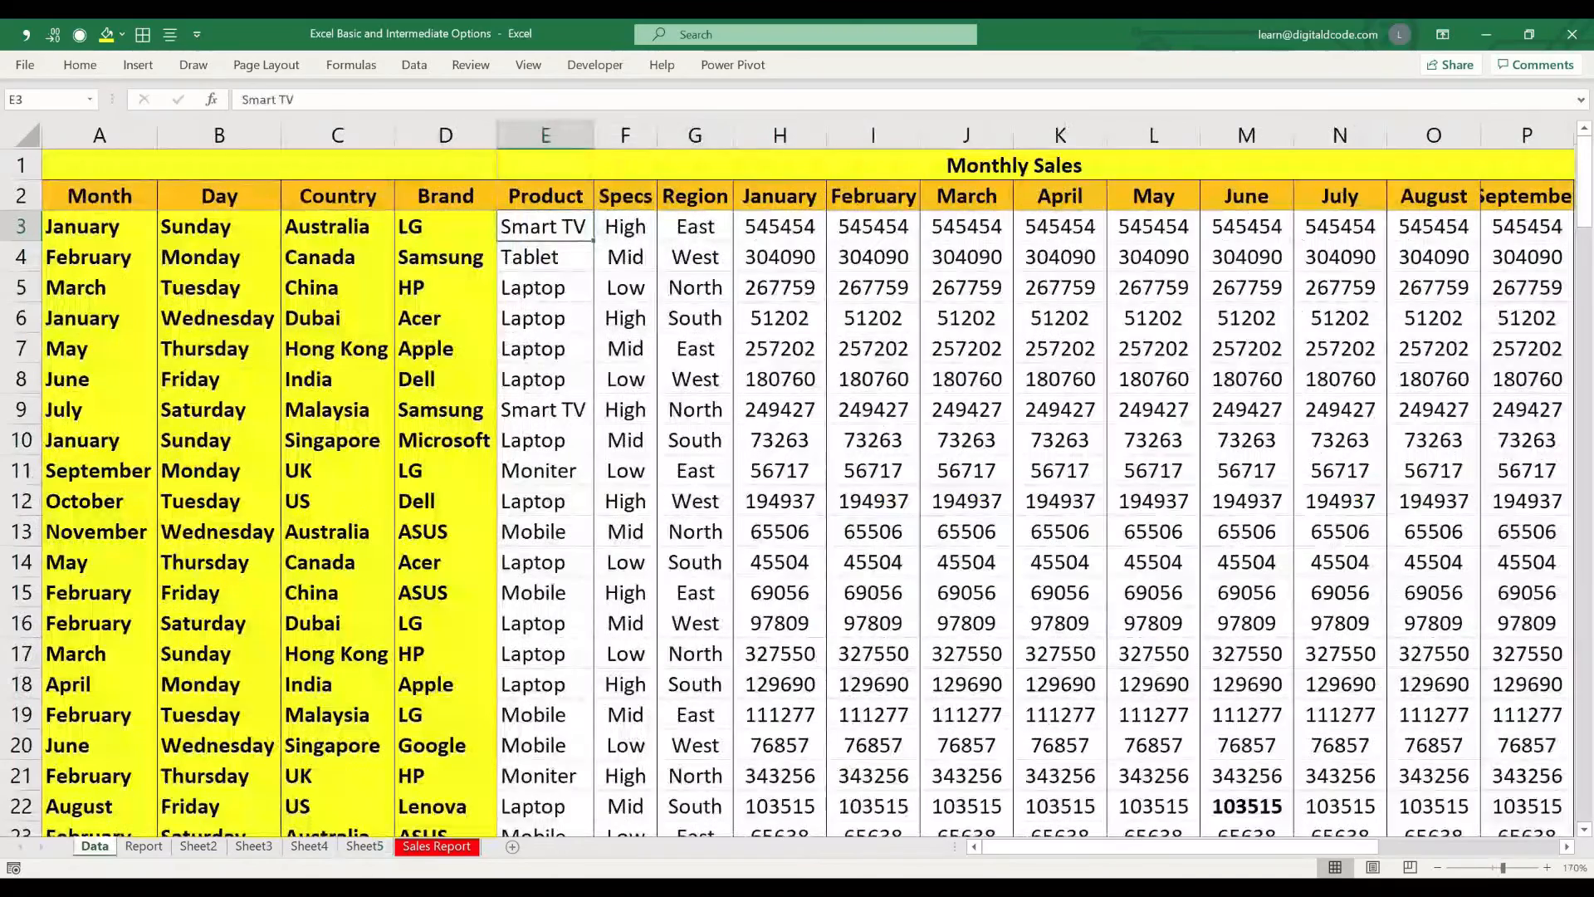
{"action": "right_click", "coordinate": [104, 846]}
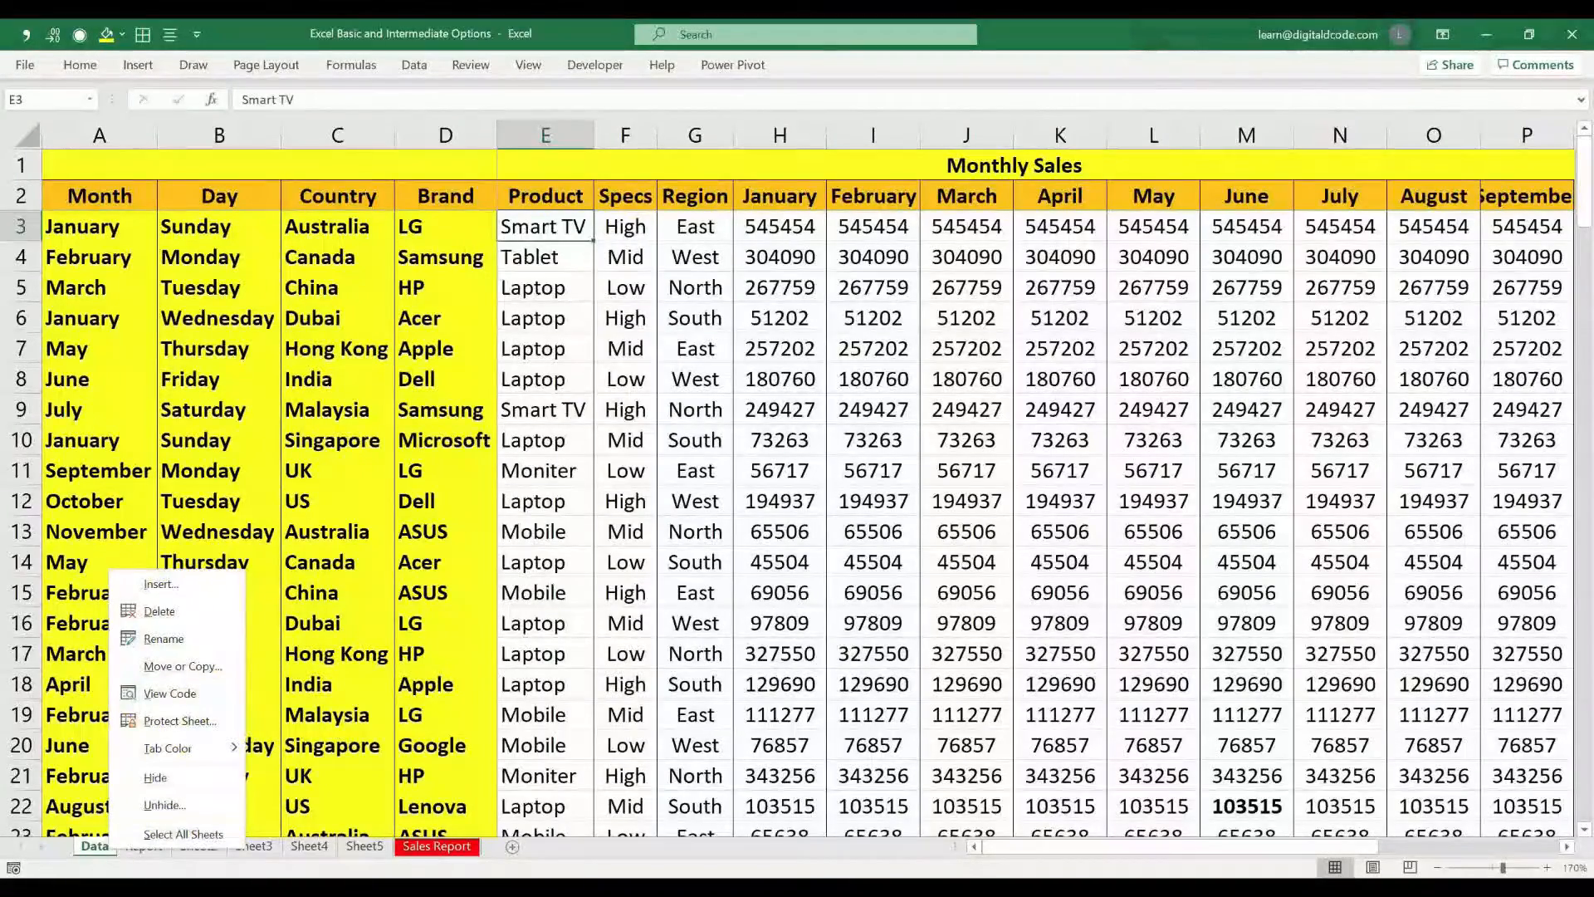
{"action": "mouse_move", "coordinate": [168, 747]}
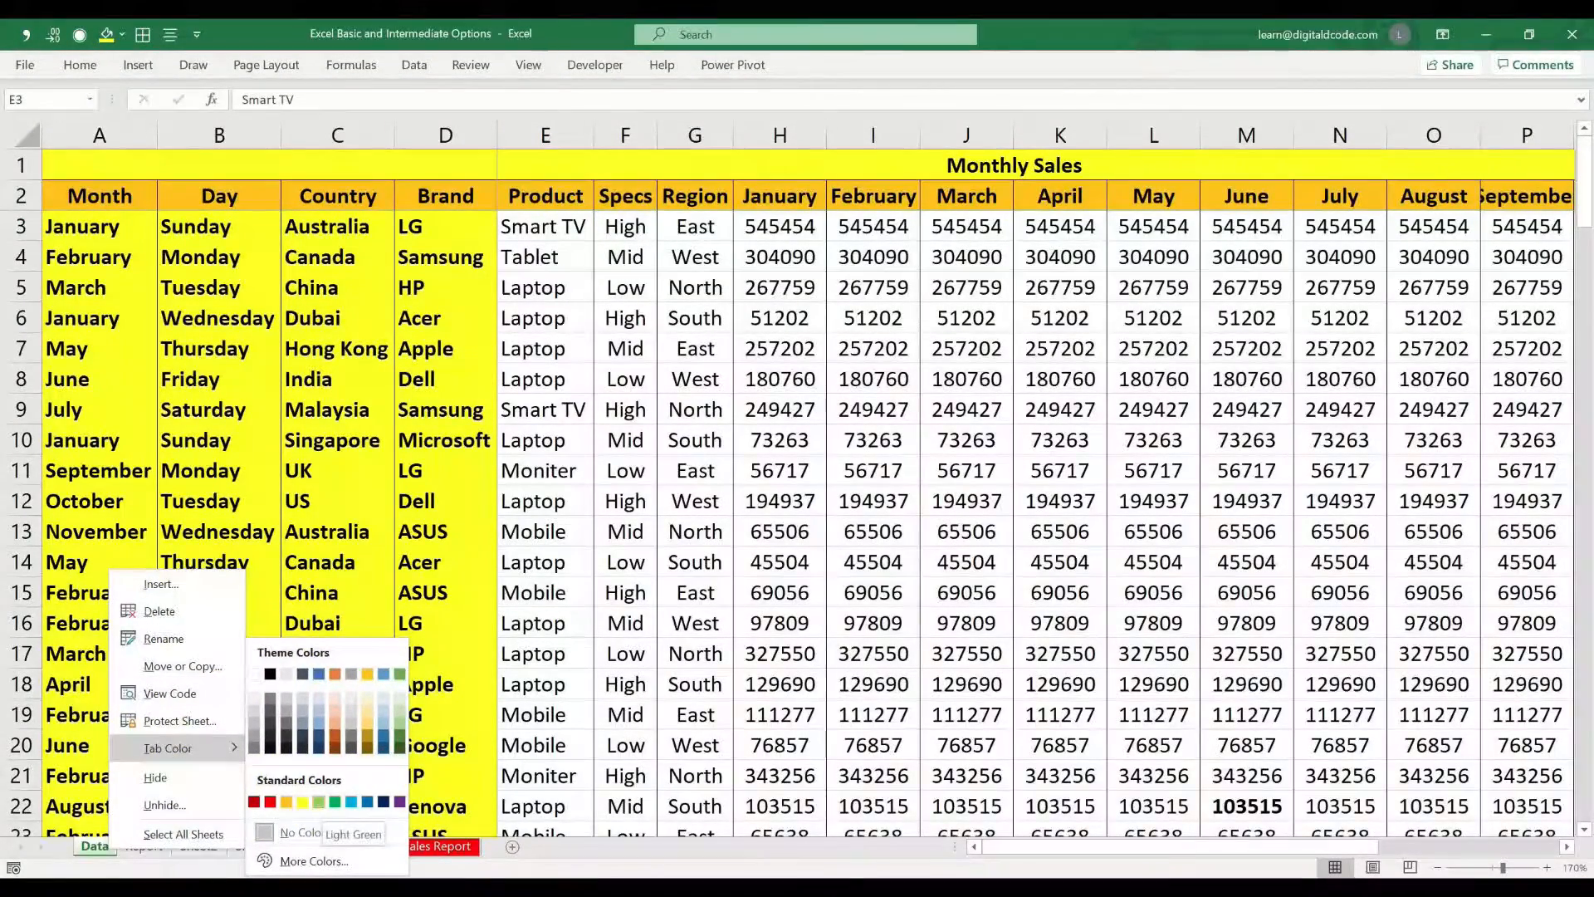
{"action": "left_click", "coordinate": [318, 801]}
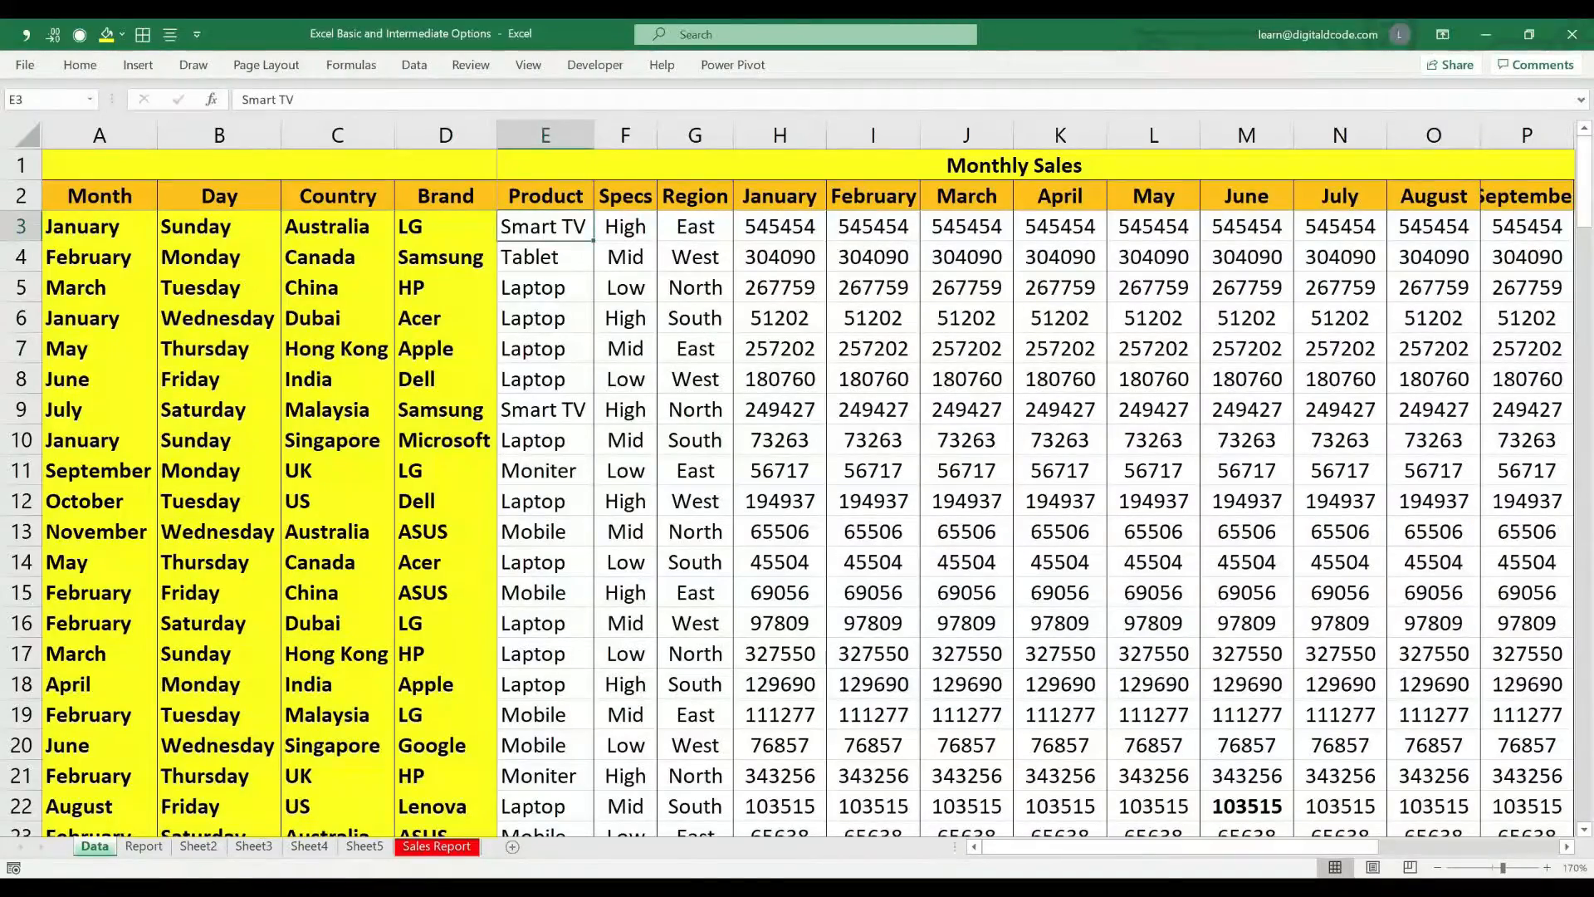
{"action": "key", "text": "ctrl+Page_Down"}
{"action": "key", "text": "ctrl+Page_Down"}
{"action": "key", "text": "ctrl+Page_Down"}
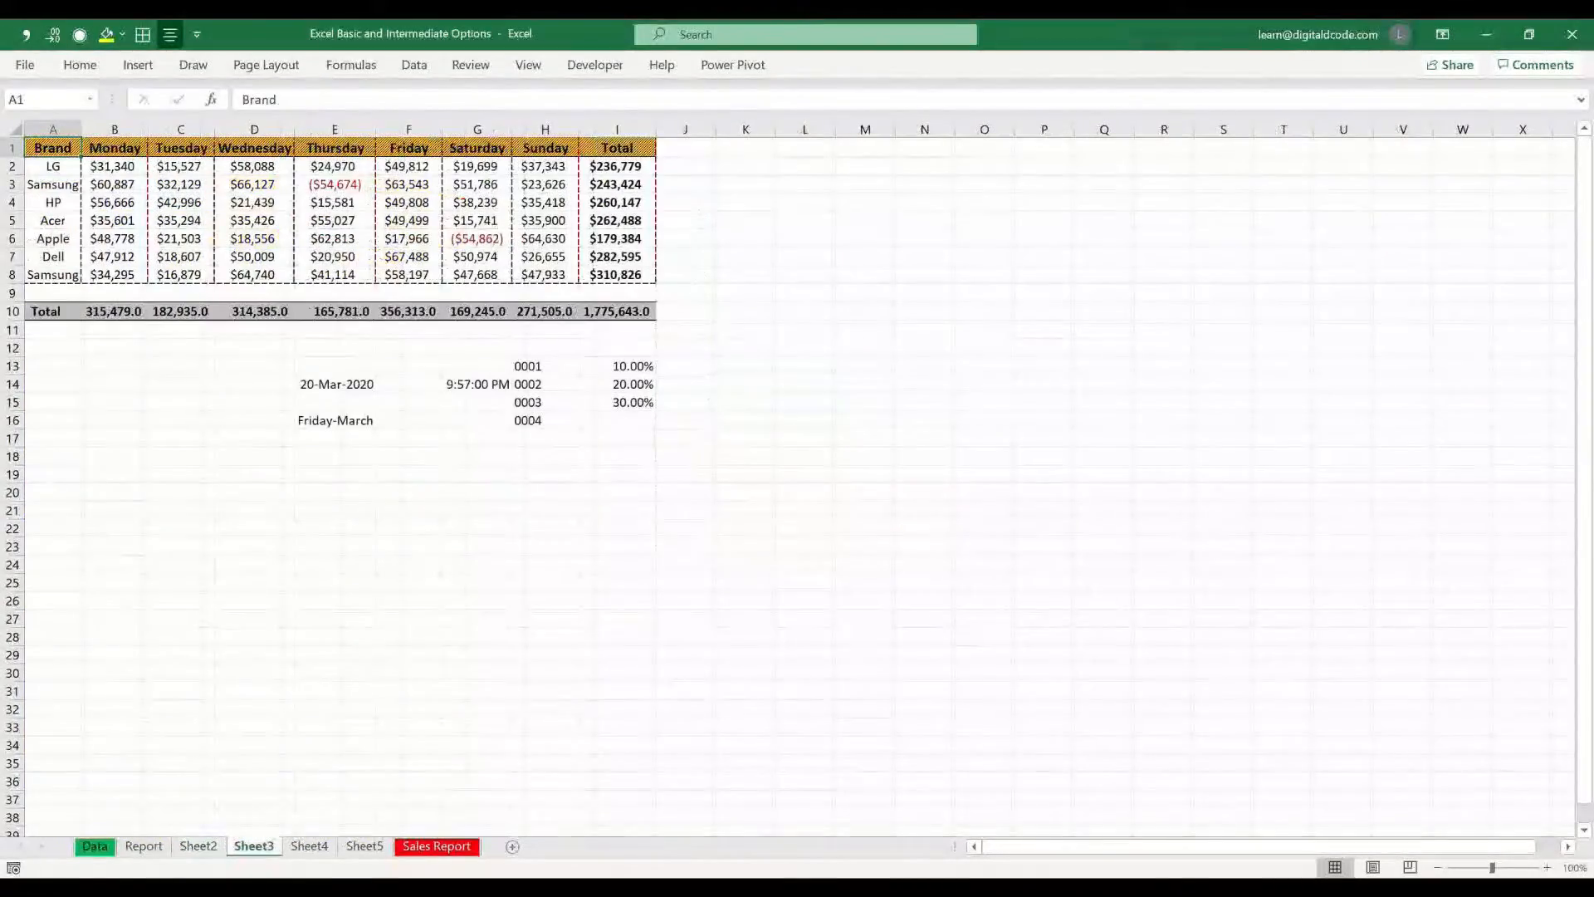
{"action": "key", "text": "ctrl+Page_Down"}
{"action": "key", "text": "ctrl+Page_Down"}
{"action": "key", "text": "ctrl+Page_Down"}
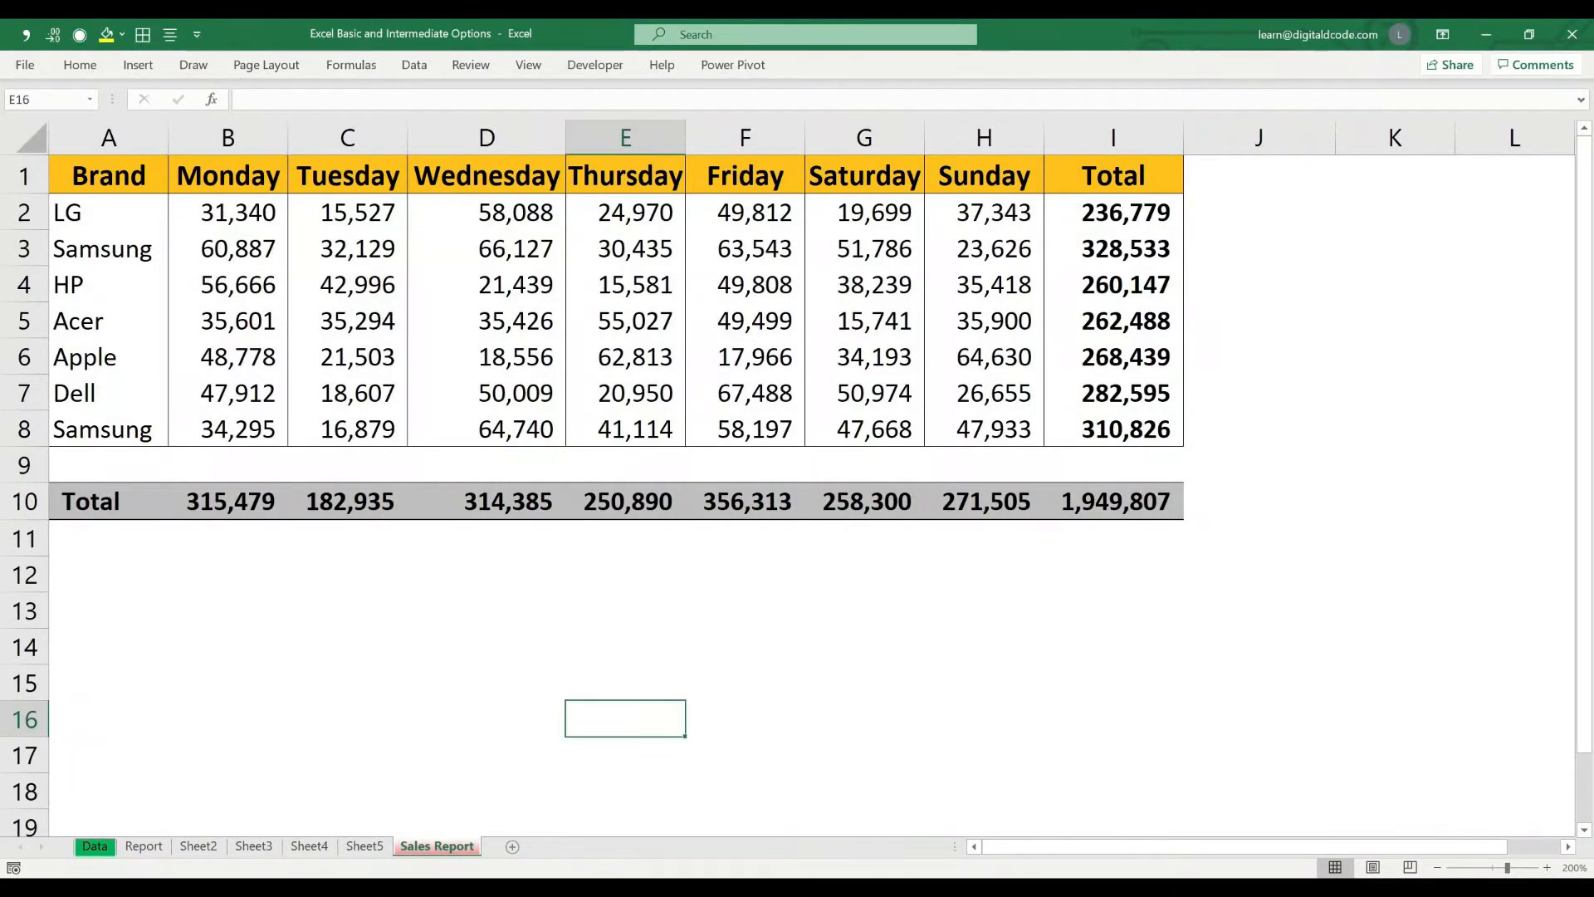
Select Sheet2 through Sheet5 as a group and hide all four sheets at once.
{"action": "right_click", "coordinate": [429, 841]}
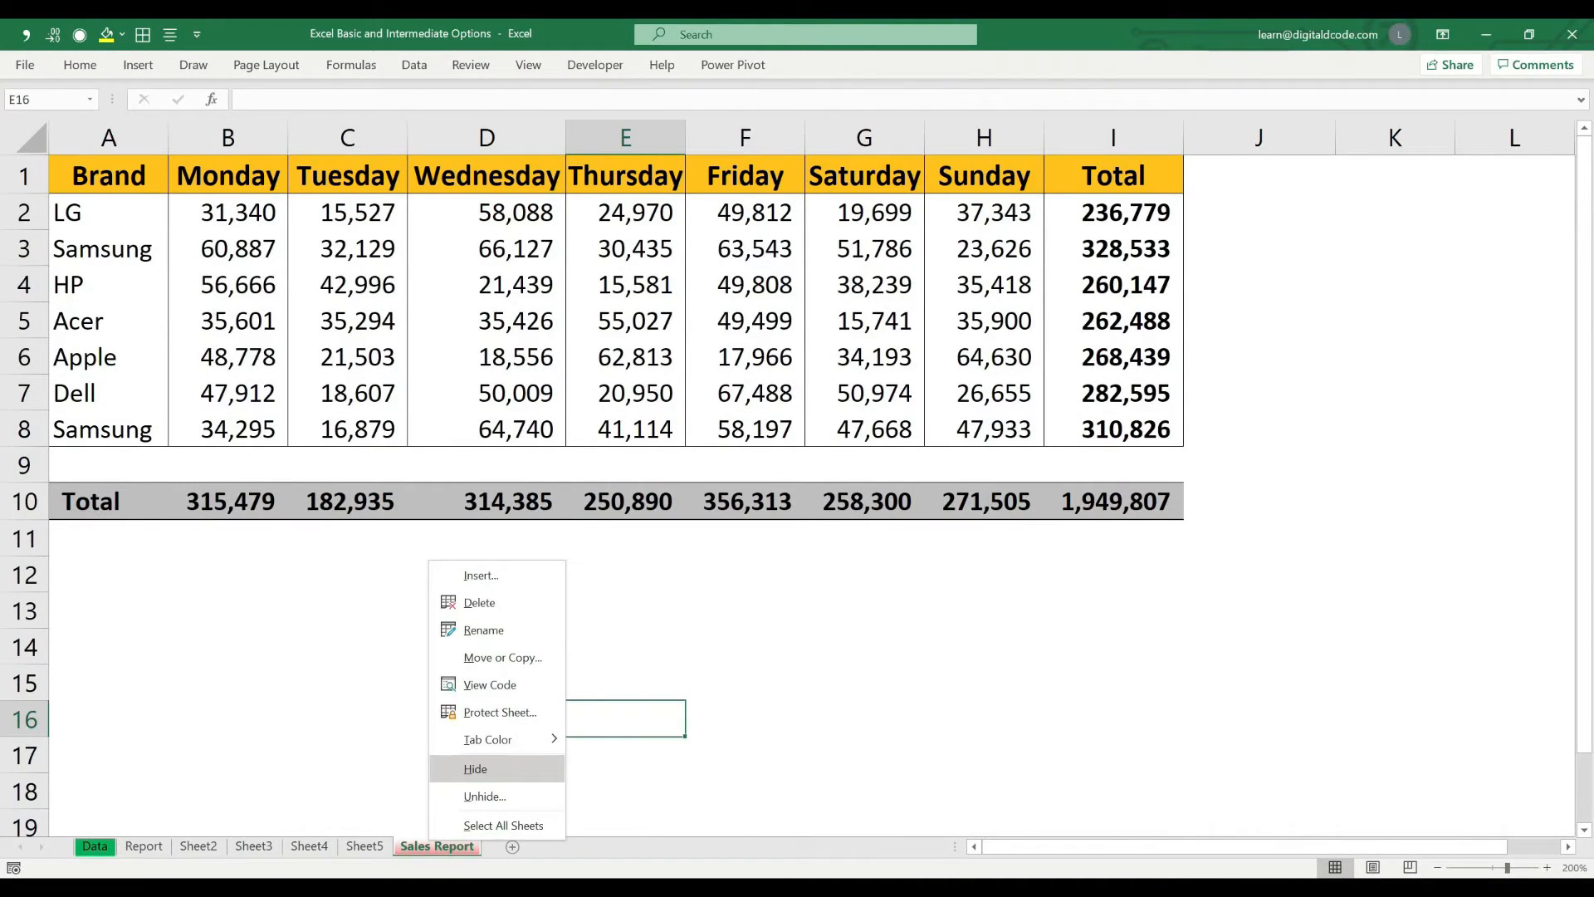
{"action": "left_click", "coordinate": [497, 769]}
{"action": "key", "text": "ctrl+Page_Up"}
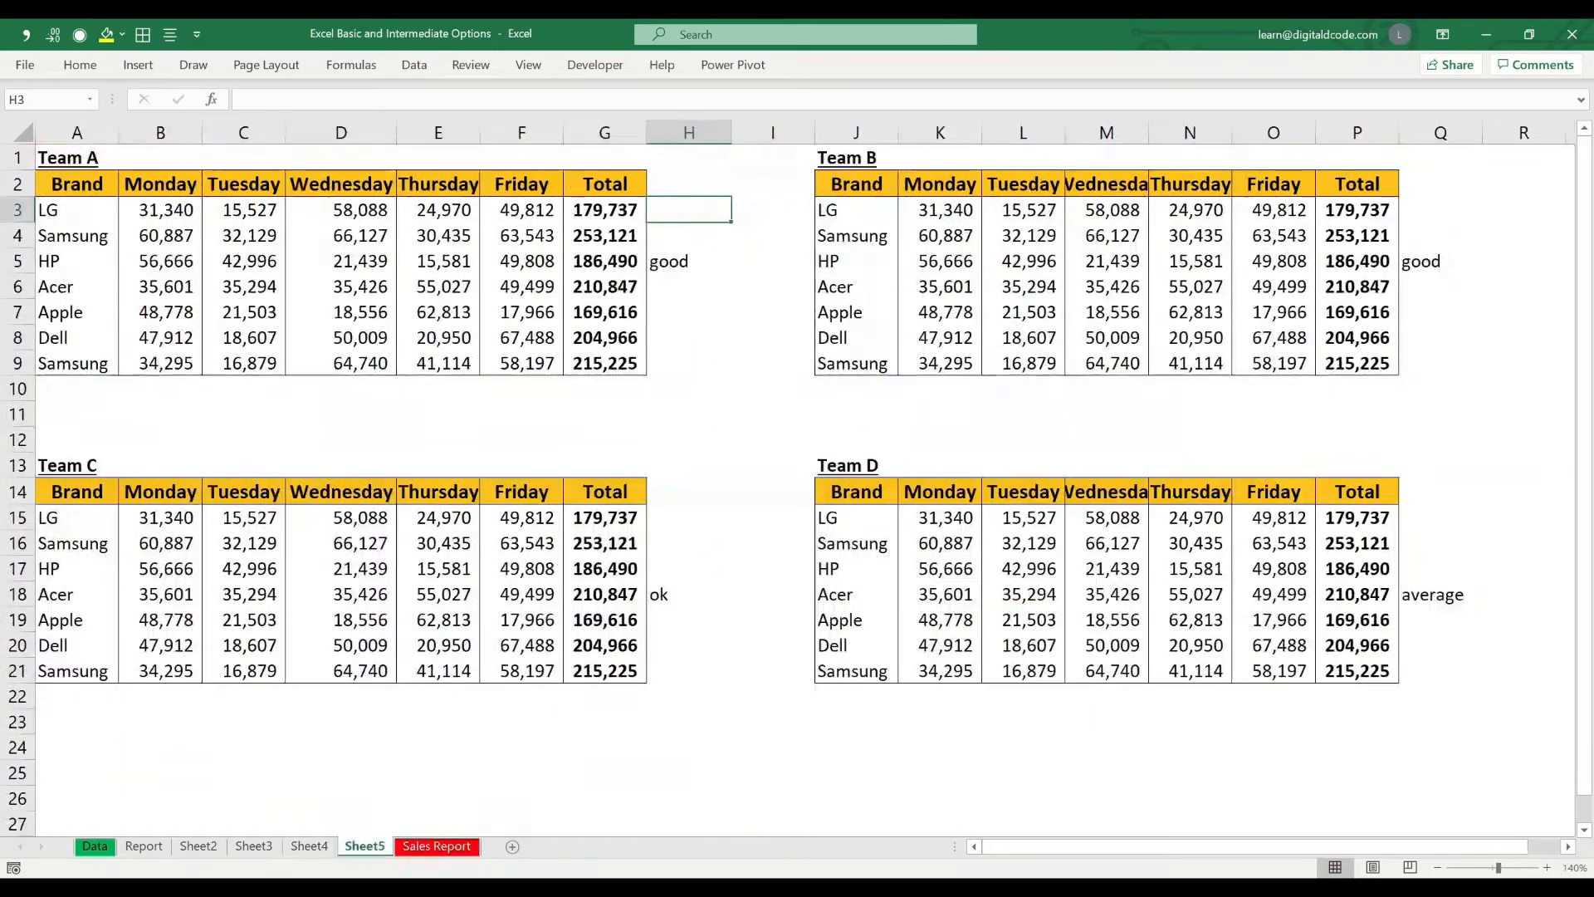
{"action": "key", "text": "ctrl+shift+Up"}
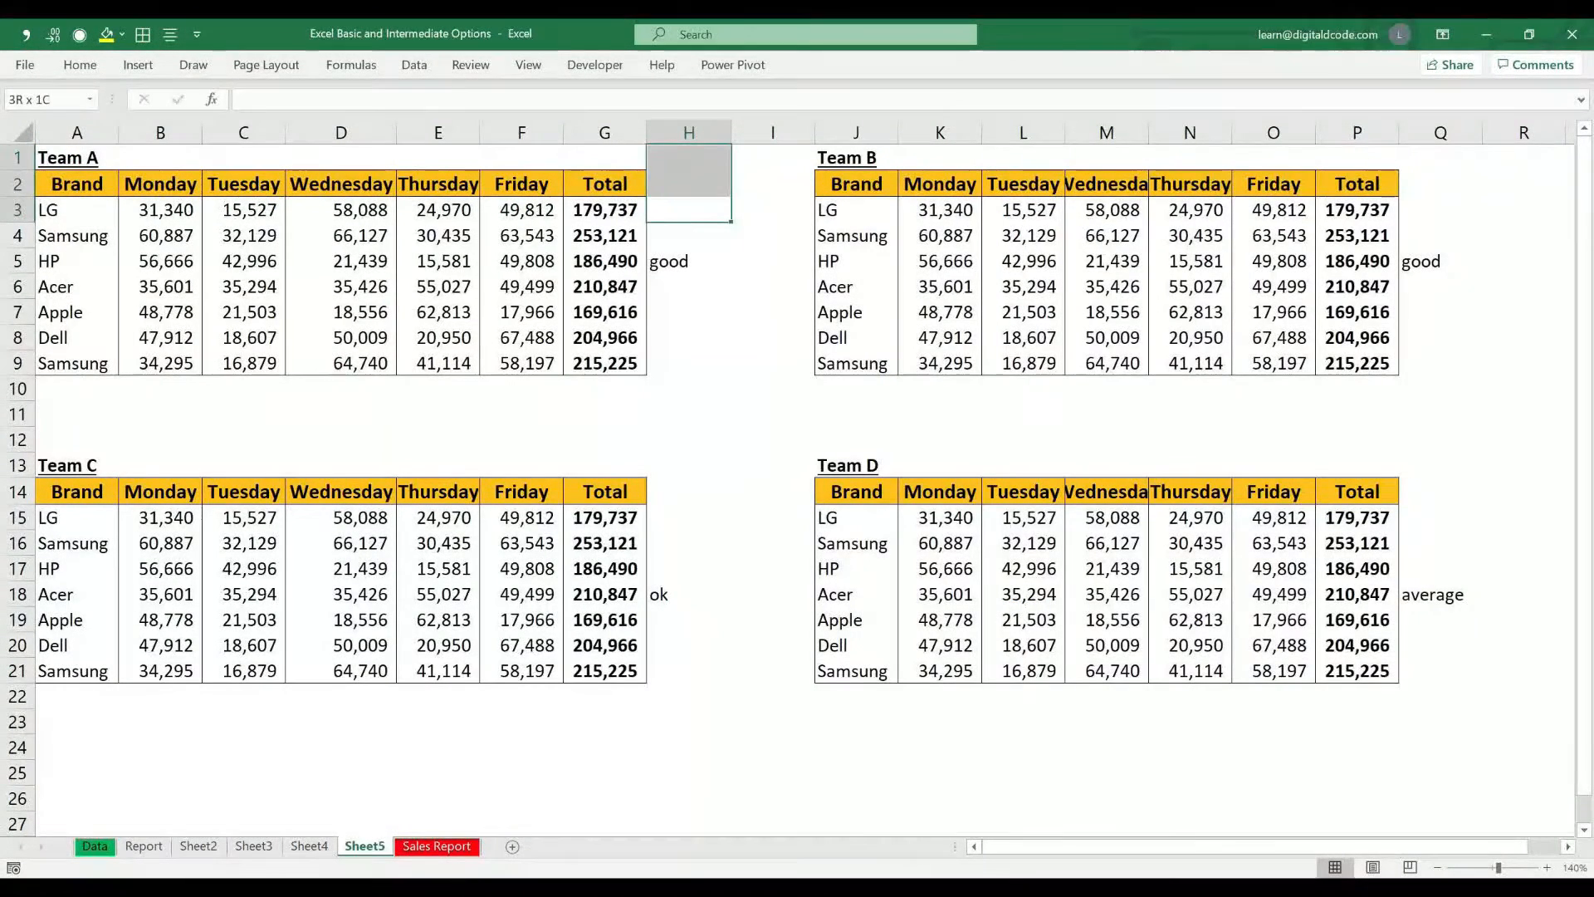
{"action": "key", "text": "ctrl+shift+Page_Up"}
{"action": "key", "text": "ctrl+shift+Page_Up"}
{"action": "key", "text": "ctrl+shift+Page_Up"}
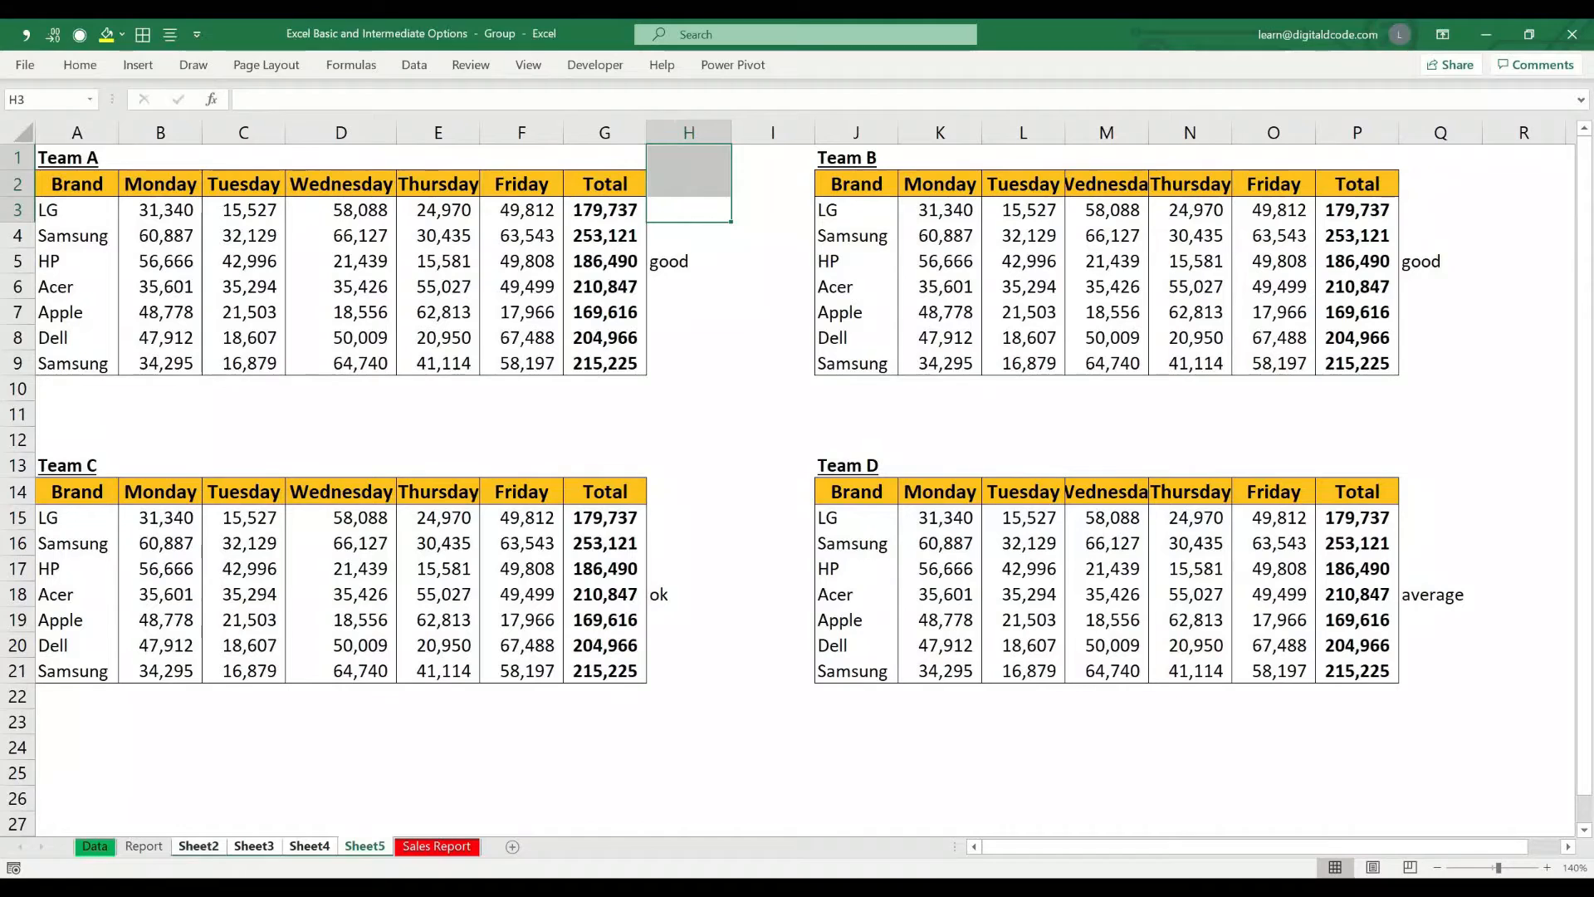
{"action": "right_click", "coordinate": [253, 845]}
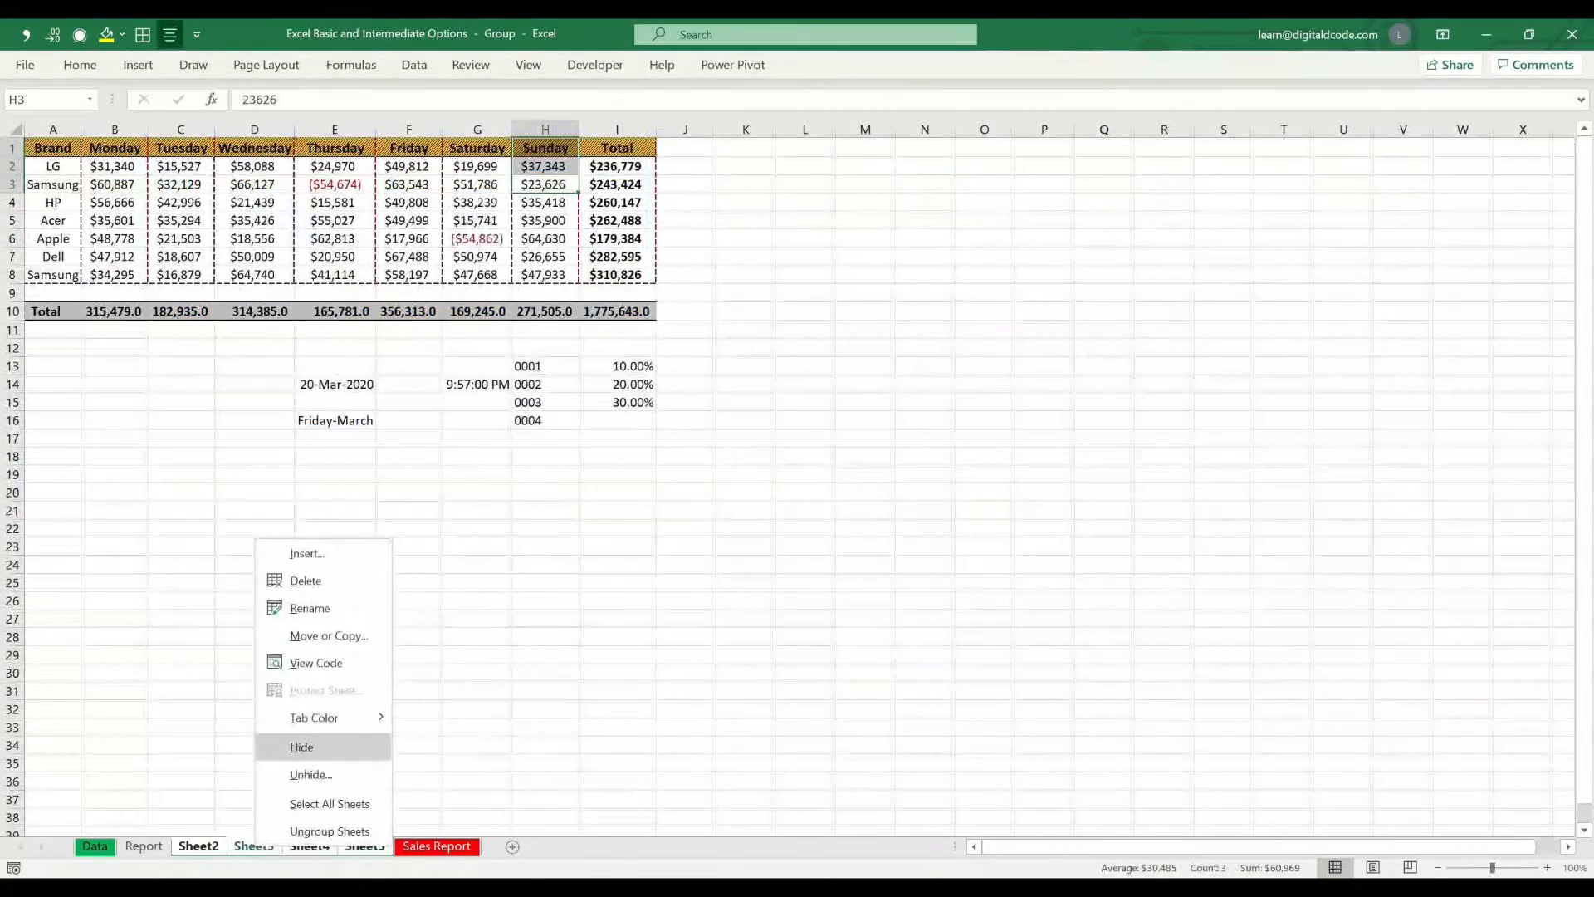
{"action": "left_click", "coordinate": [301, 747]}
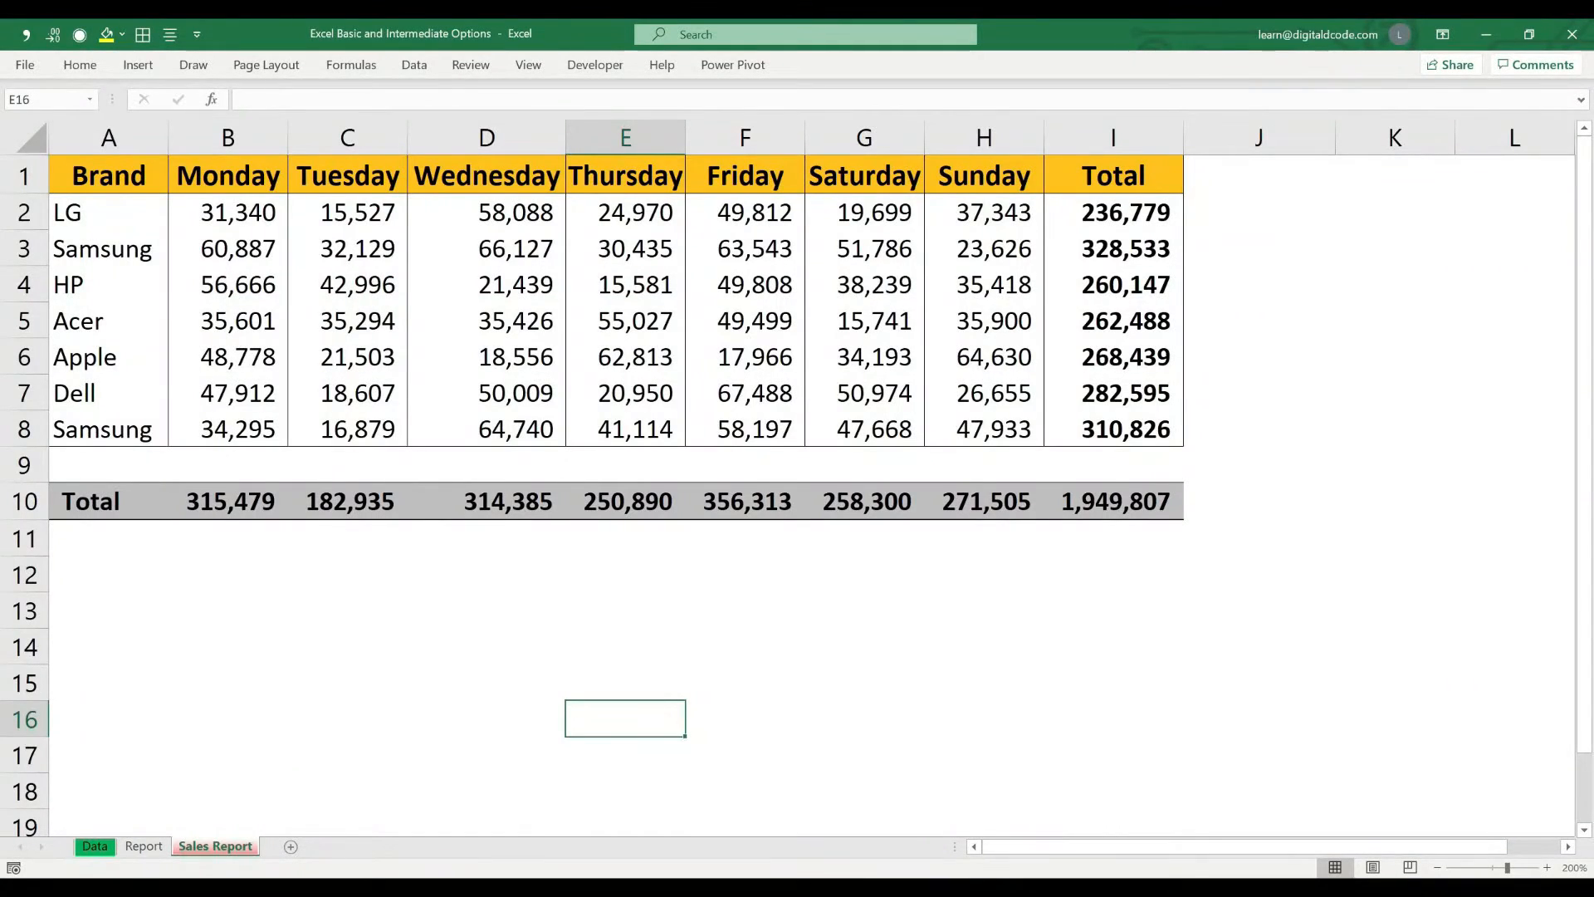
Unhide Sheet2 from the workbook's list of hidden sheets.
{"action": "left_click", "coordinate": [95, 847]}
{"action": "right_click", "coordinate": [238, 846]}
{"action": "left_click", "coordinate": [294, 801]}
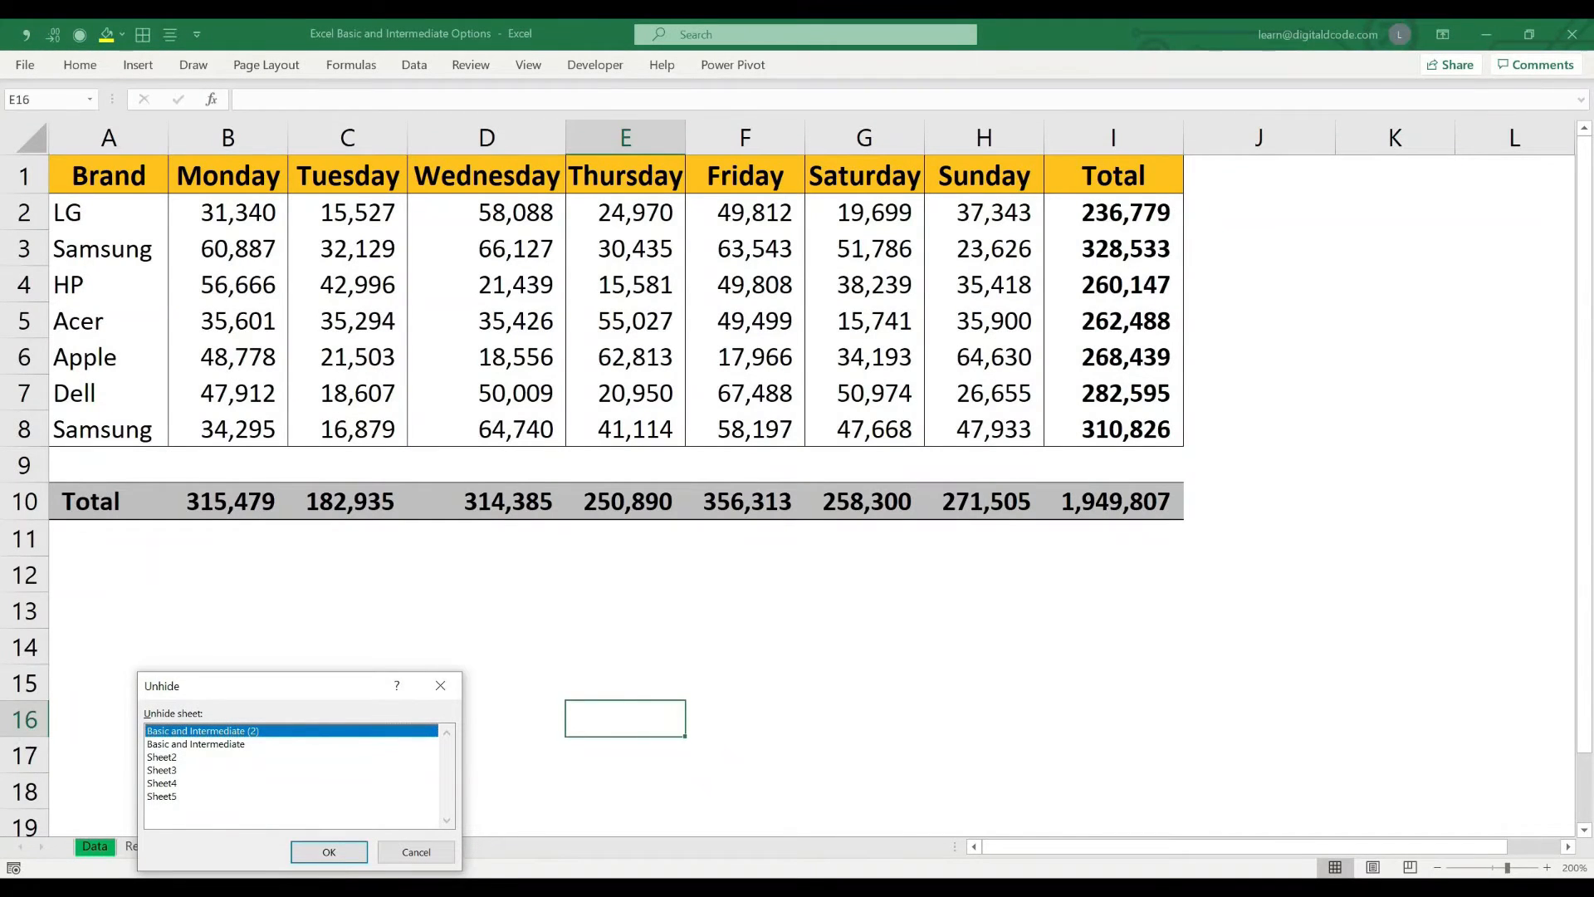
{"action": "left_click", "coordinate": [174, 757]}
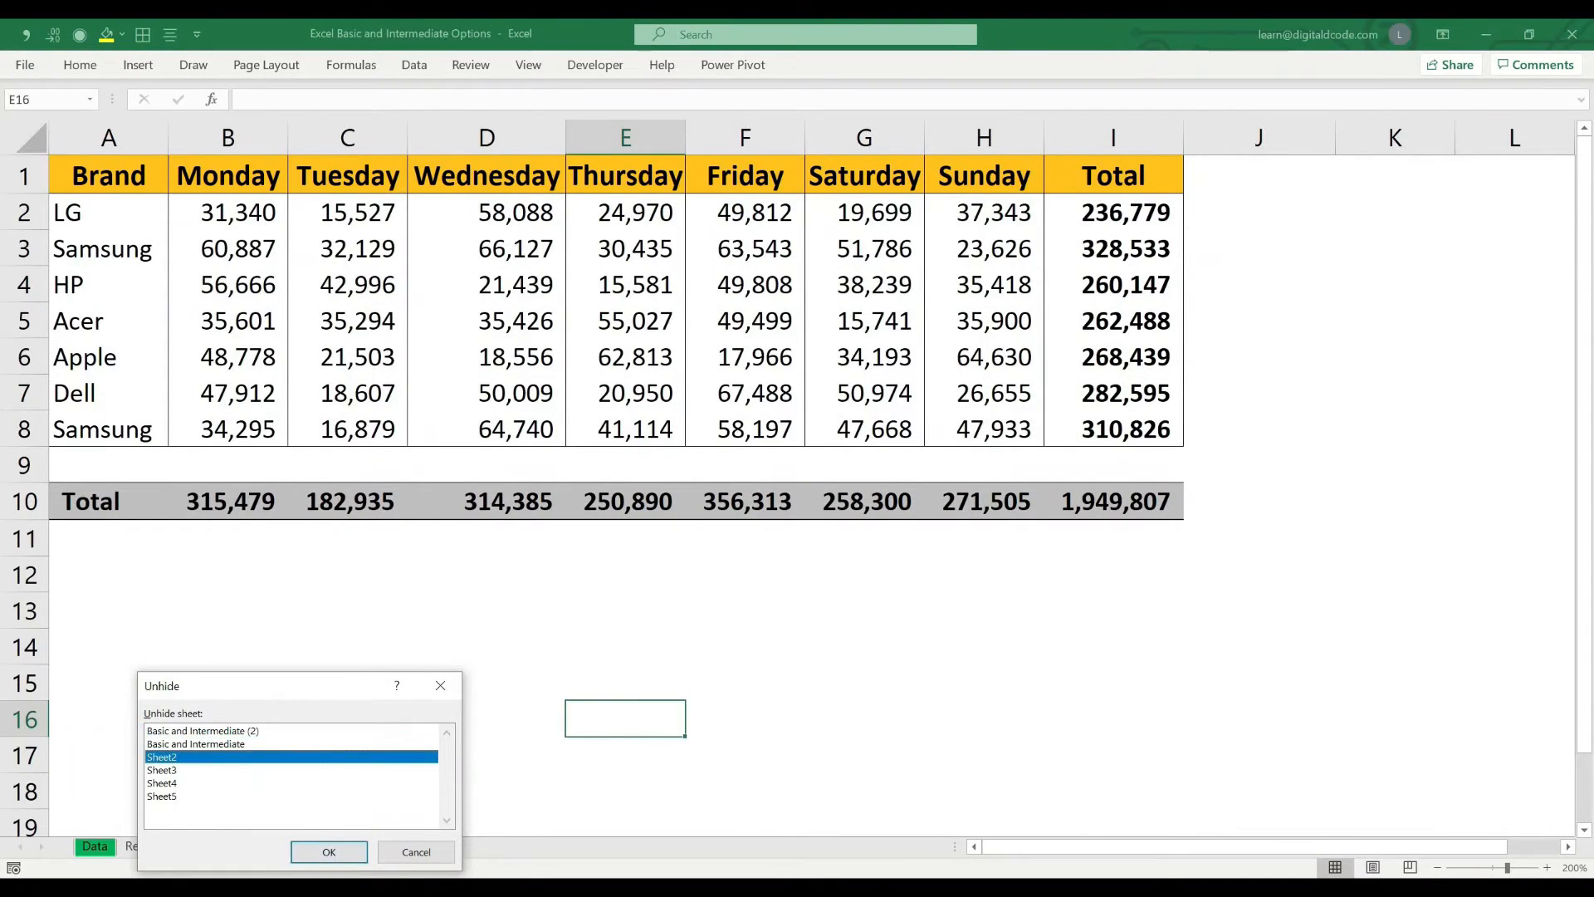
{"action": "key", "text": "Return"}
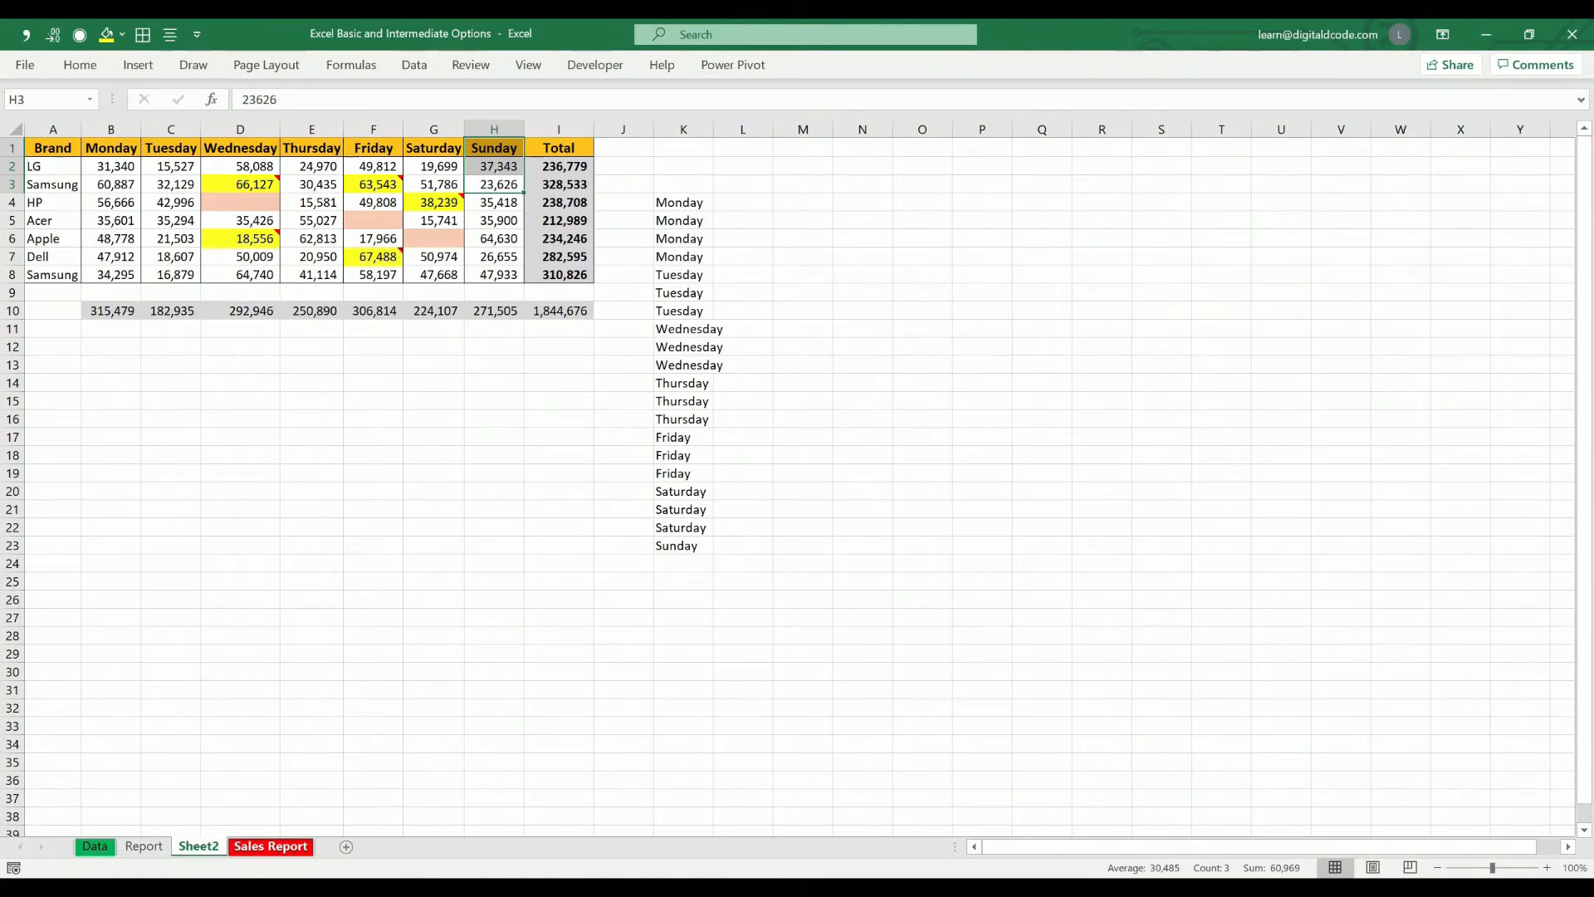
Unhide Sheet3 from the workbook's list of hidden sheets.
{"action": "right_click", "coordinate": [212, 846]}
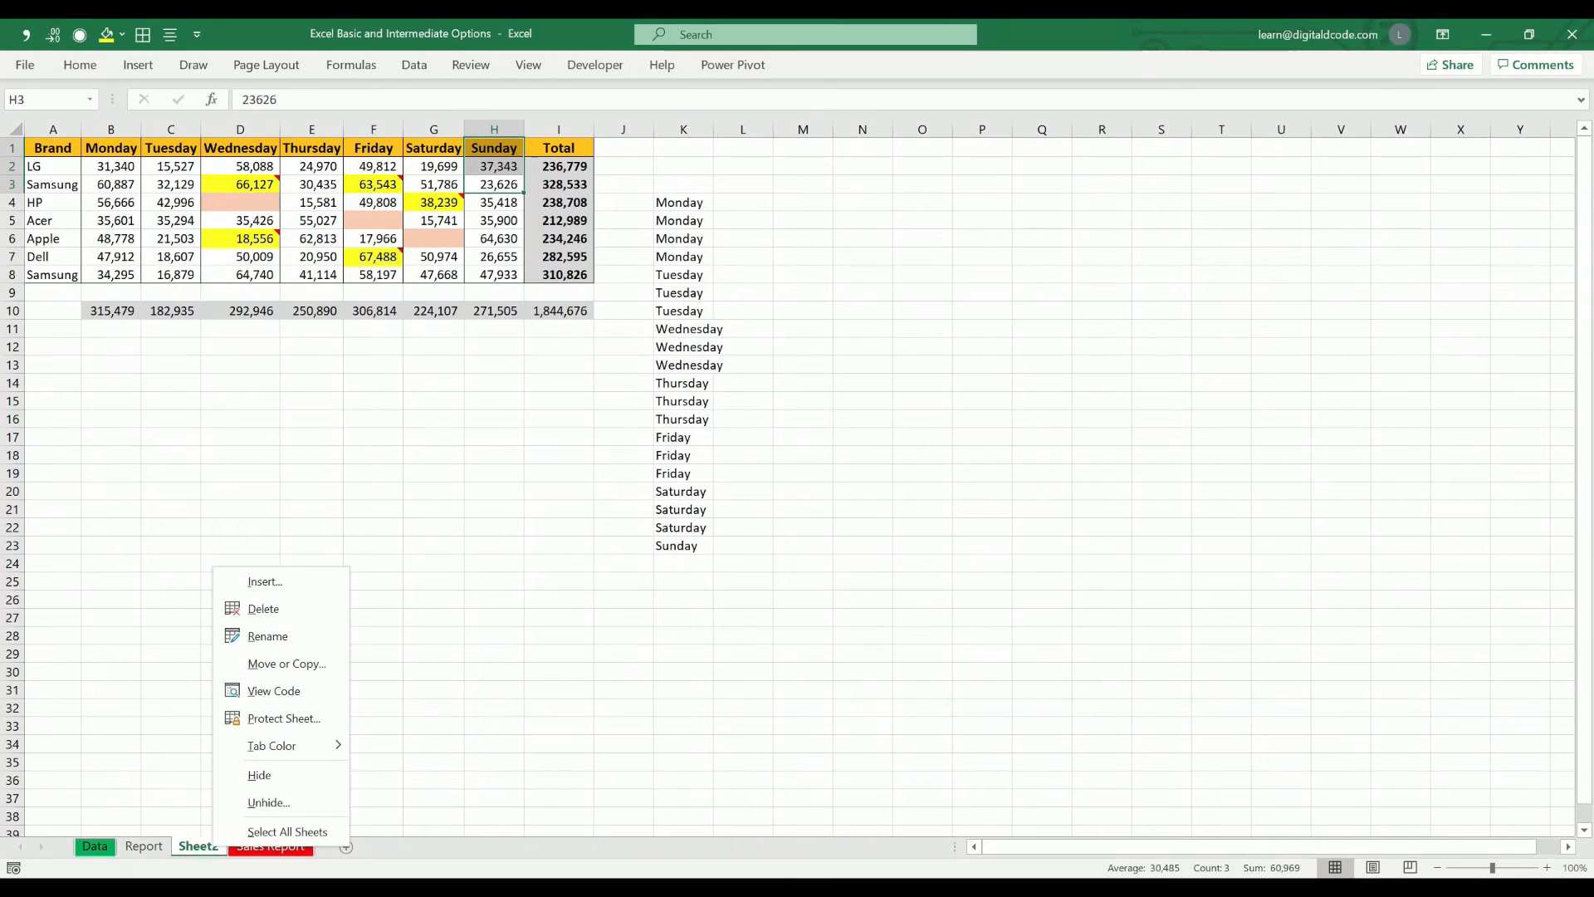
{"action": "left_click", "coordinate": [241, 801]}
{"action": "left_click", "coordinate": [118, 758]}
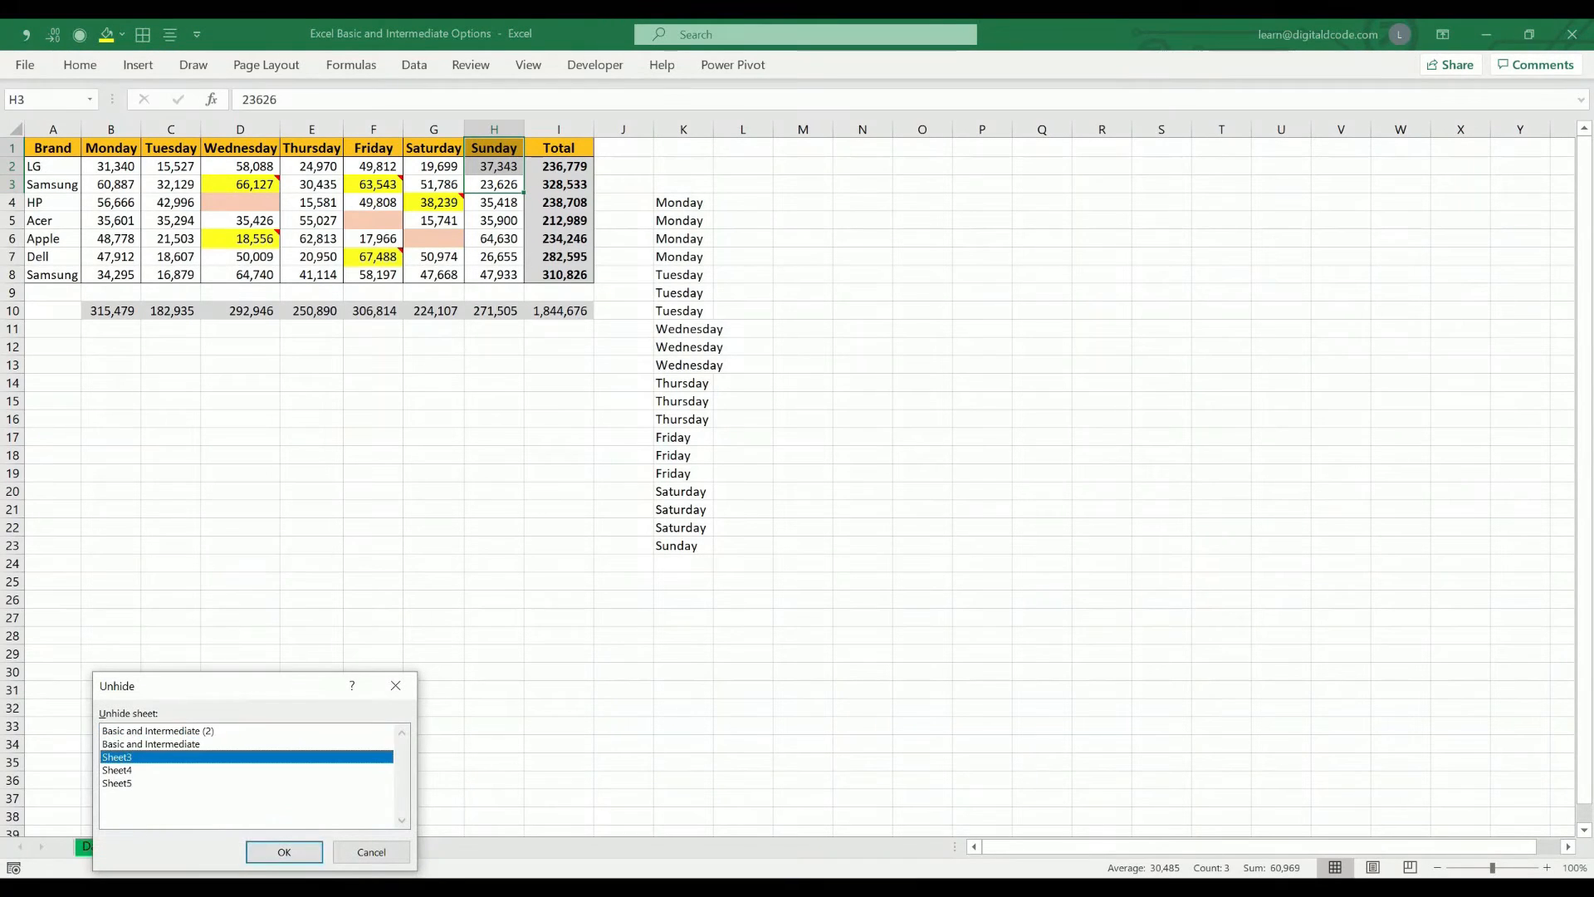
{"action": "left_click", "coordinate": [284, 852]}
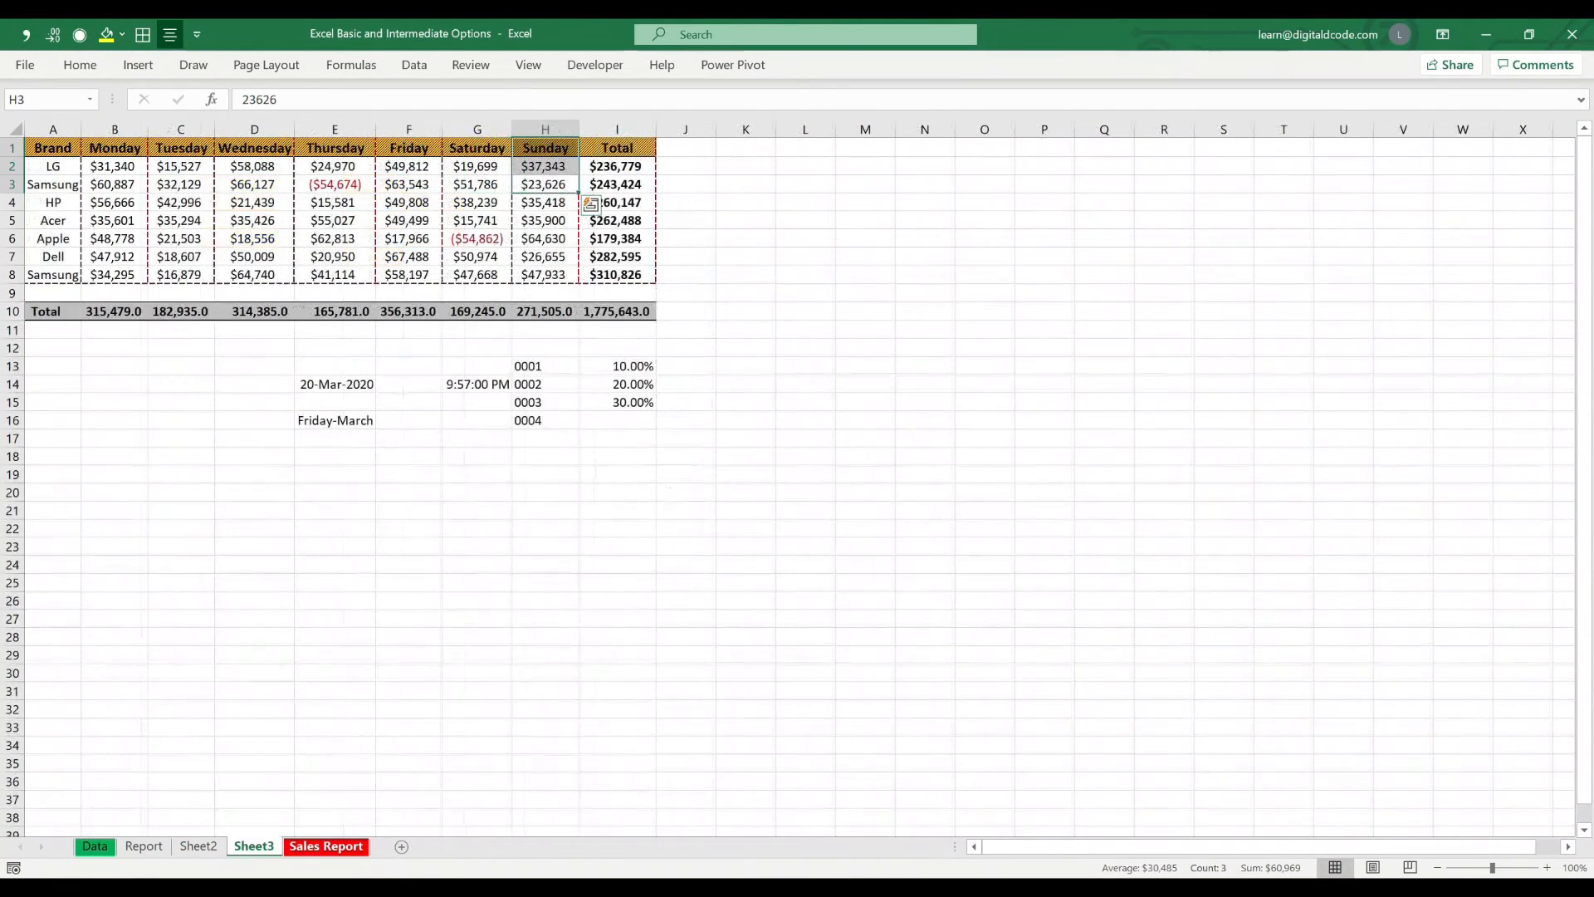
Select all visible sheets as a group from the Sales Report sheet and keep them grouped.
{"action": "left_click", "coordinate": [324, 846]}
{"action": "right_click", "coordinate": [342, 846]}
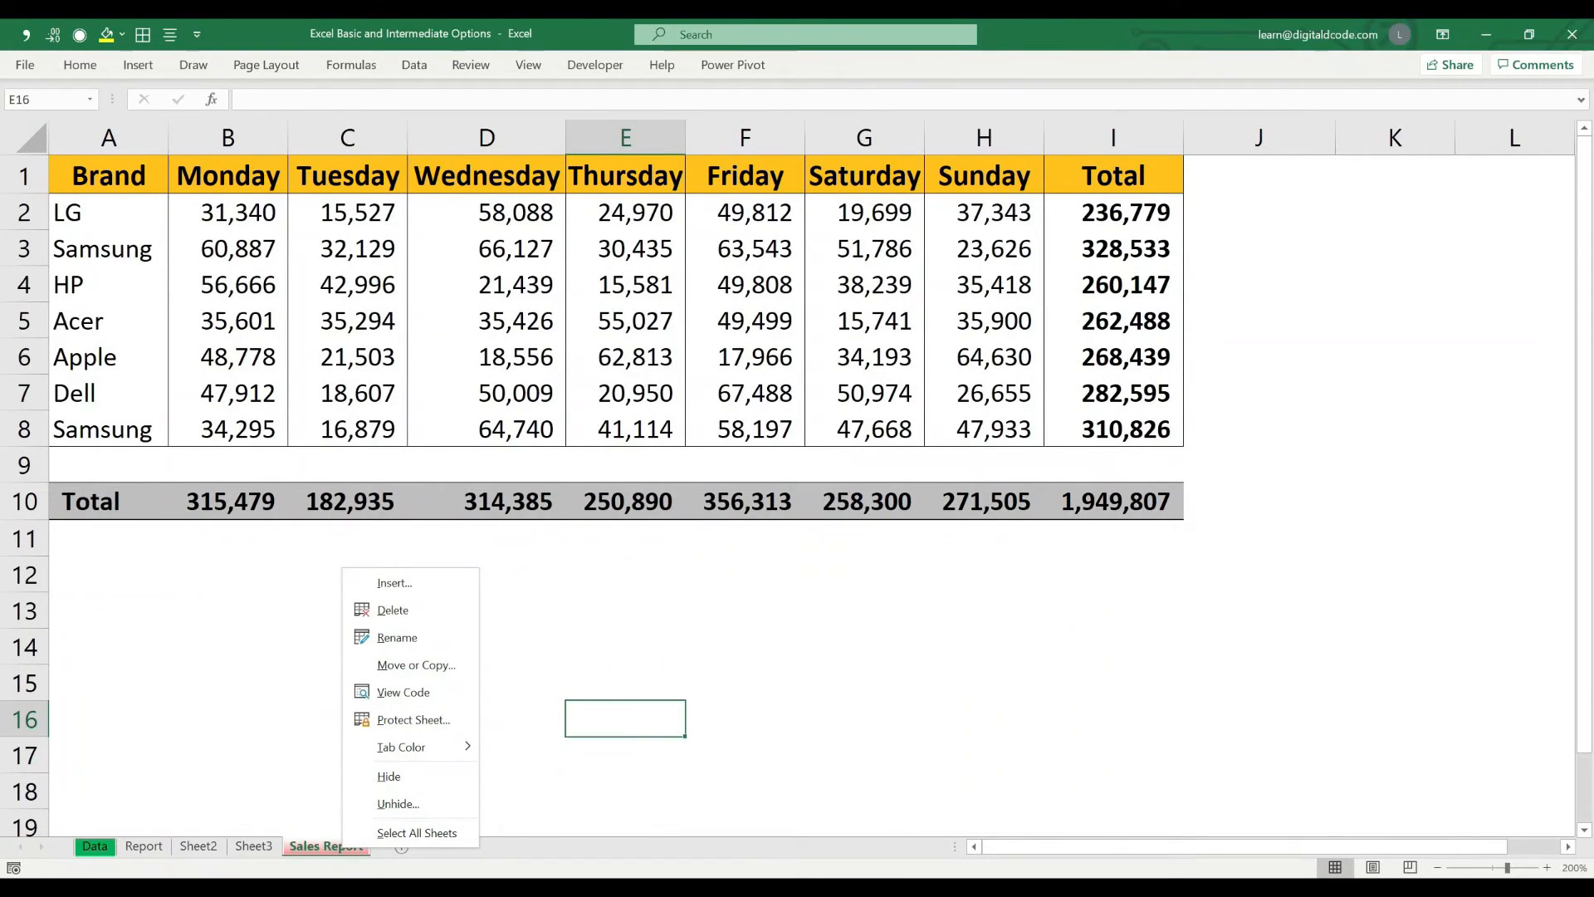
{"action": "left_click", "coordinate": [417, 833]}
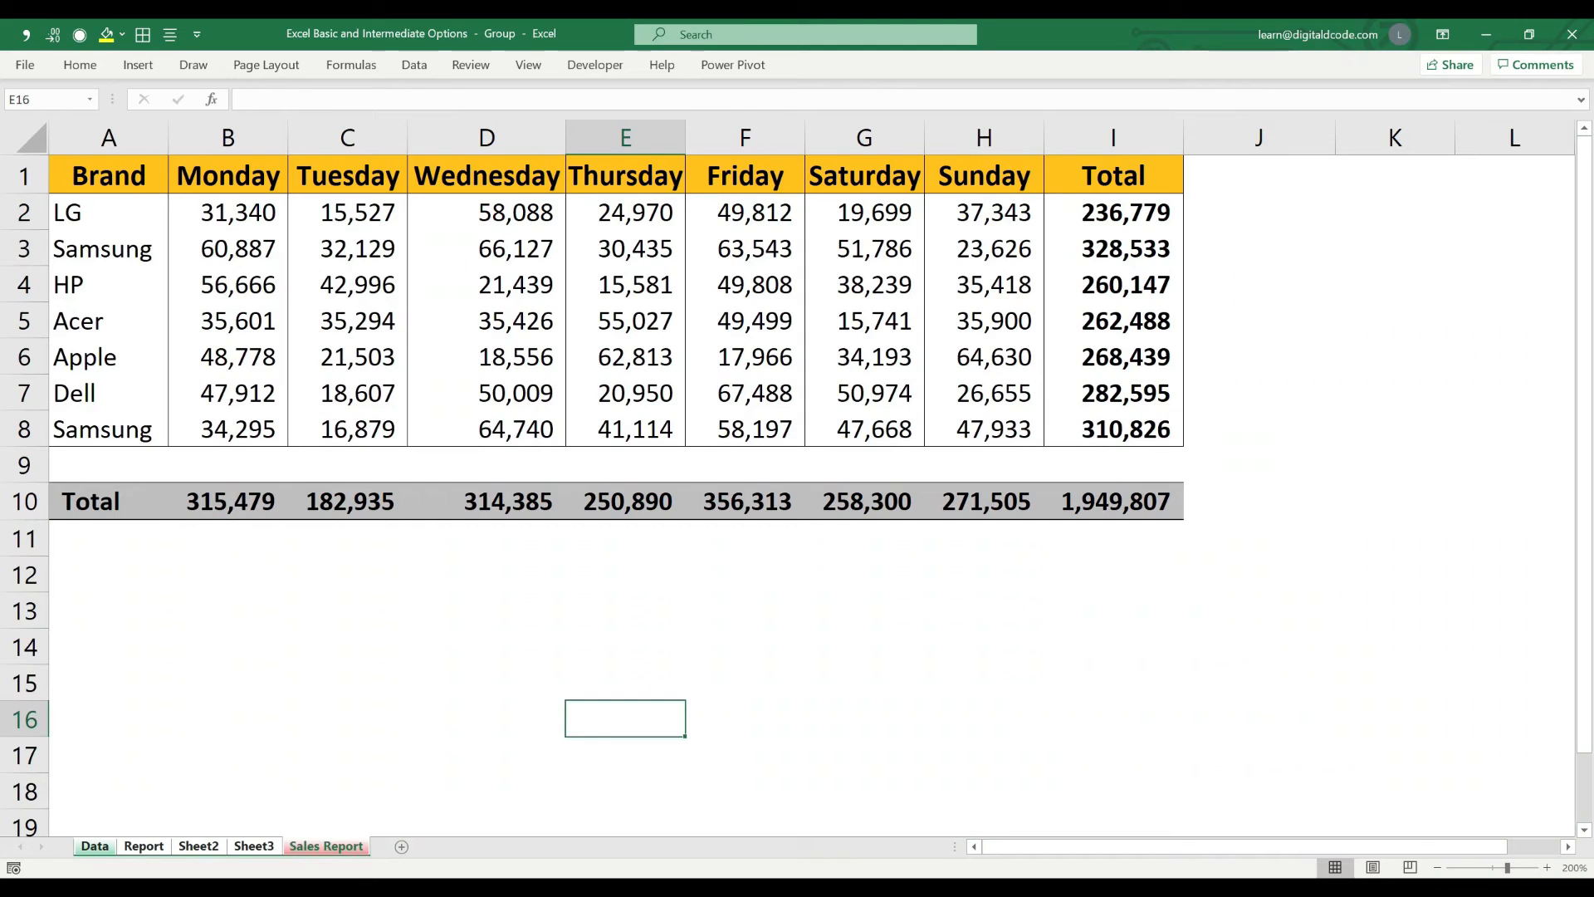
{"action": "right_click", "coordinate": [308, 845]}
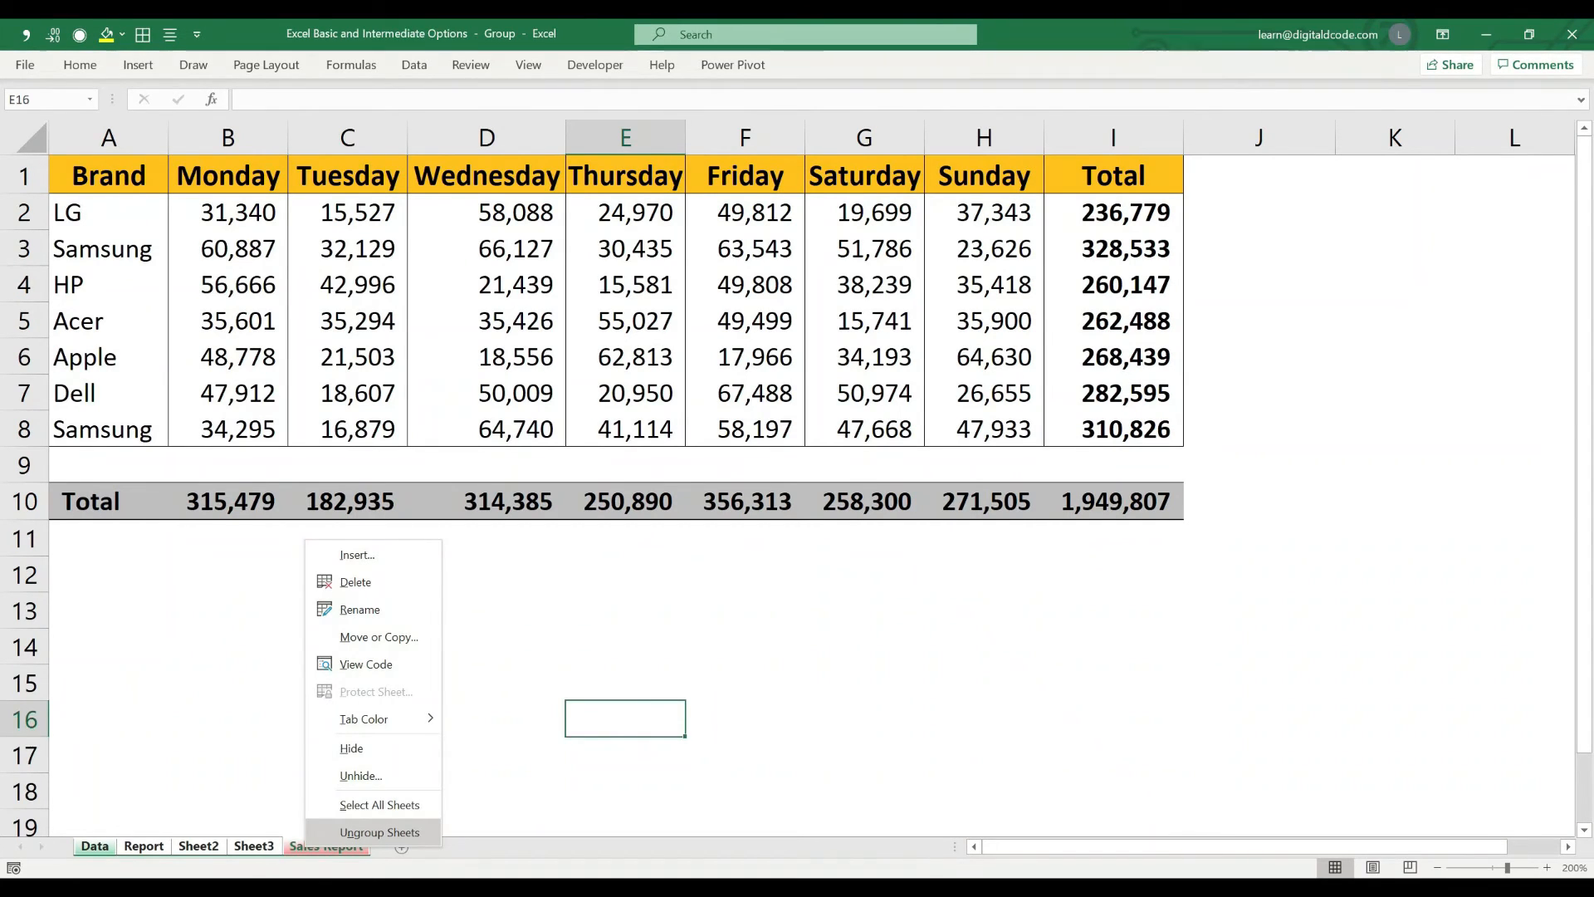
{"action": "key", "text": "Escape"}
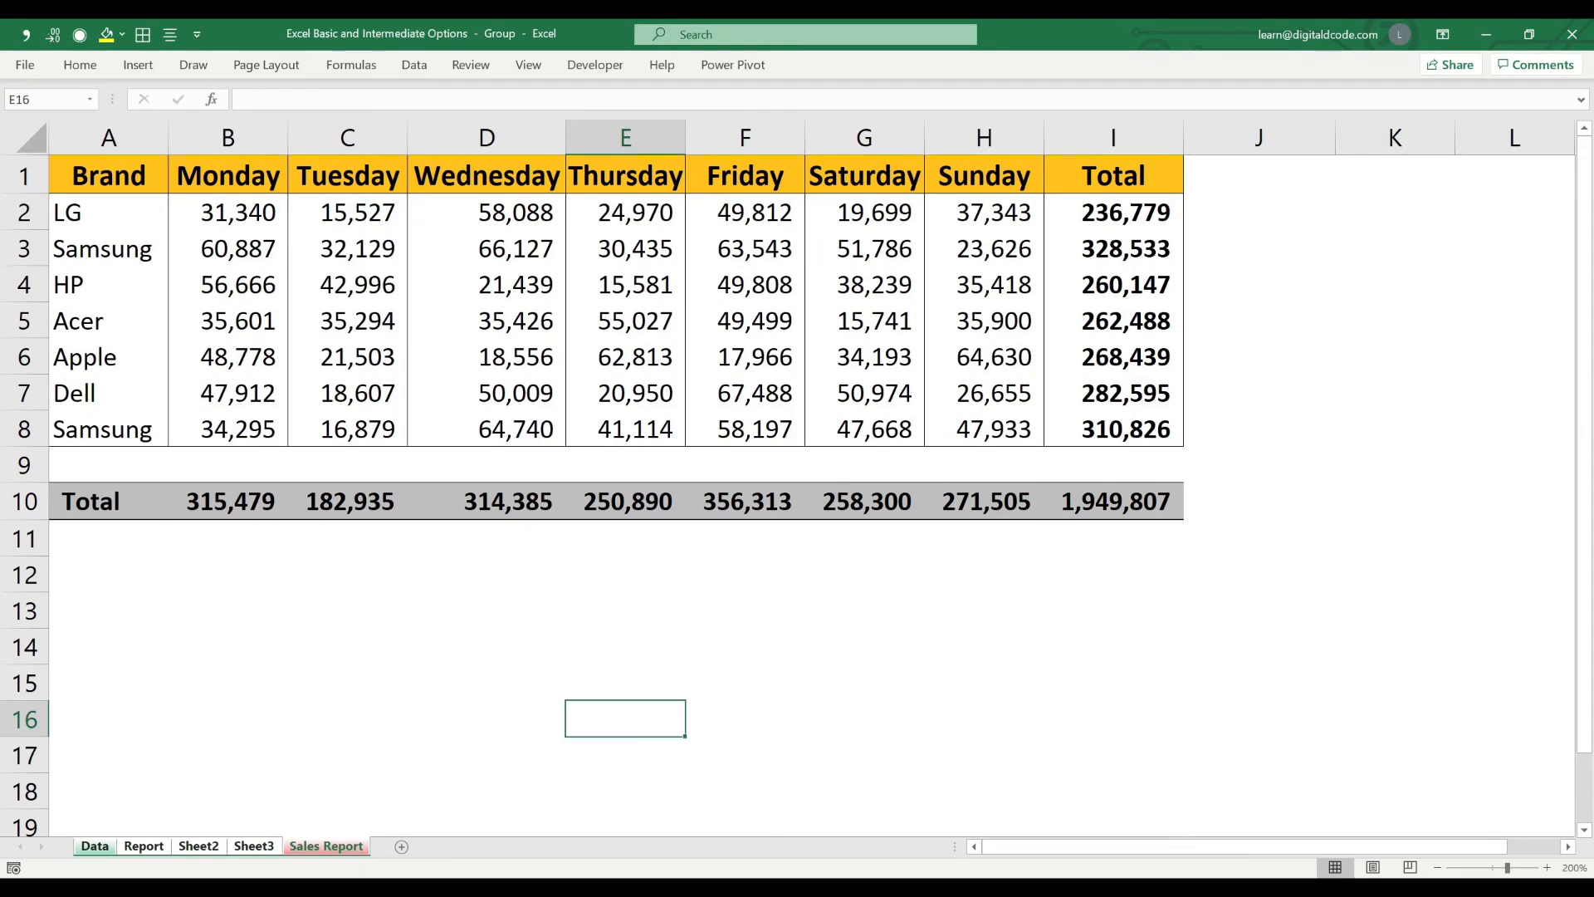
Zoom the grouped sheets out to 150%.
{"action": "left_click", "coordinate": [1437, 868]}
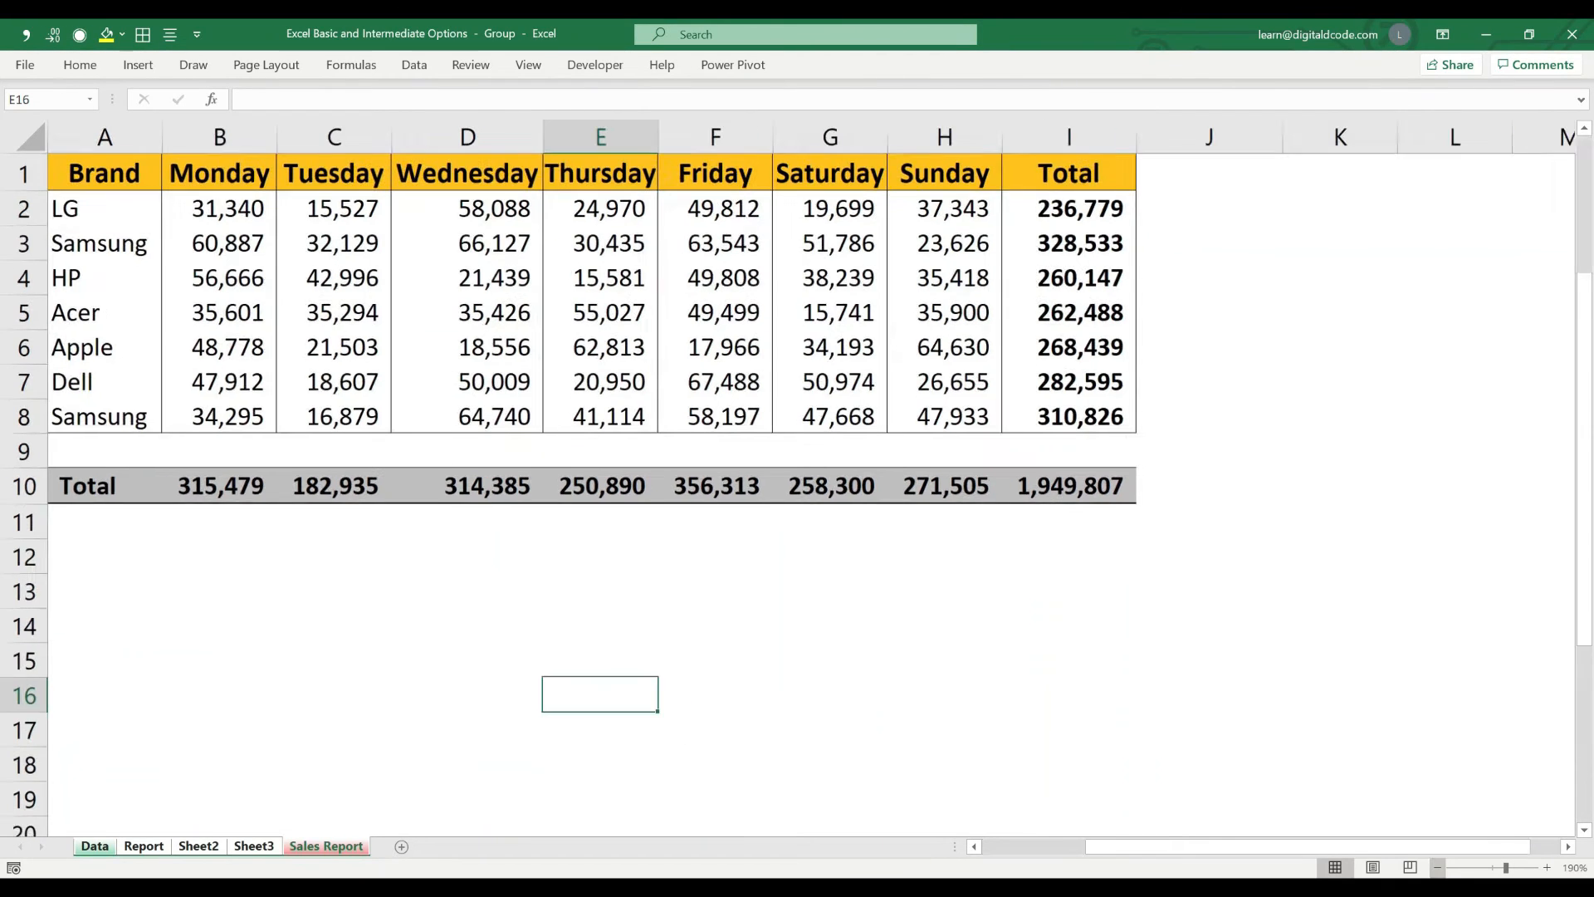
{"action": "left_click", "coordinate": [1437, 867]}
{"action": "left_click", "coordinate": [1437, 868]}
{"action": "left_click", "coordinate": [1437, 868]}
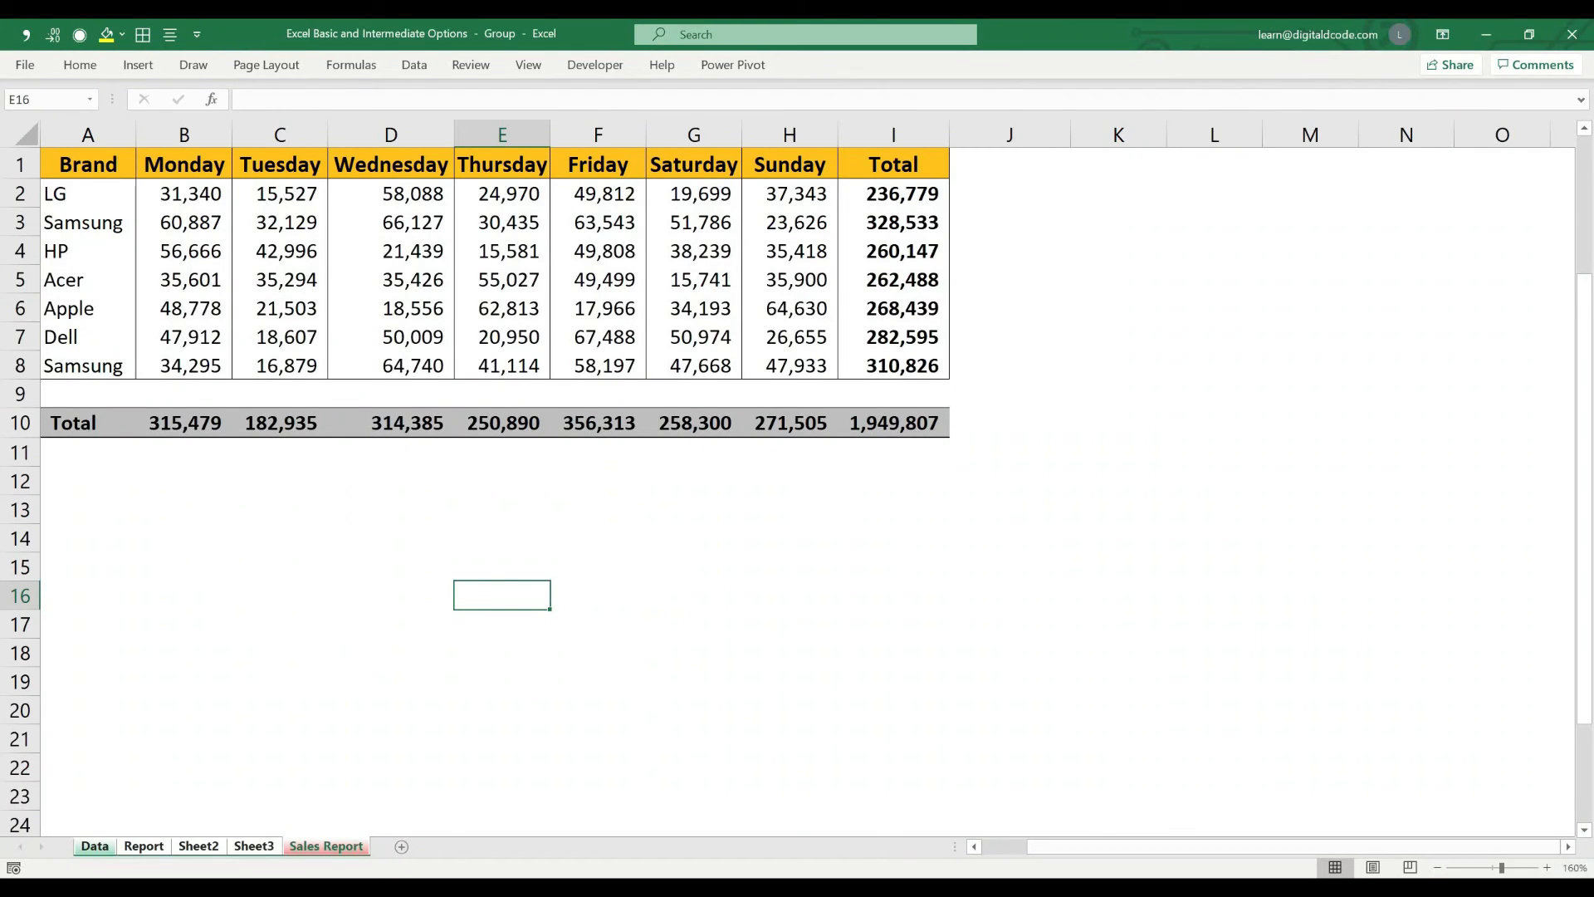
{"action": "left_click", "coordinate": [1437, 868]}
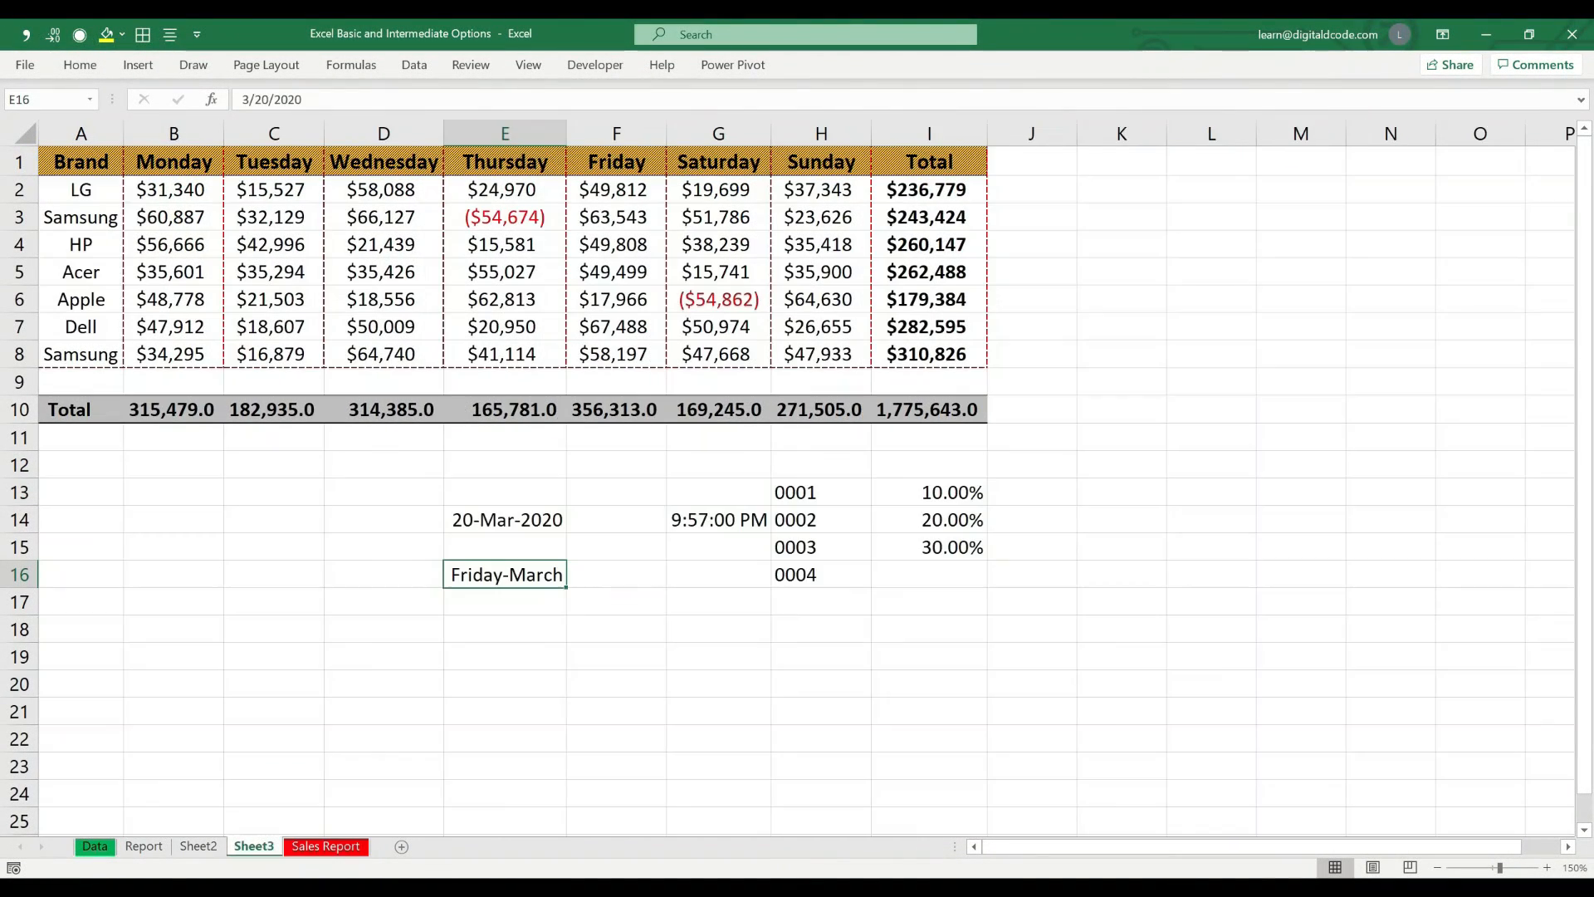
Page back and forth through the workbook's sheets to compare their zoom levels.
{"action": "key", "text": "ctrl+Page_Up"}
{"action": "key", "text": "ctrl+Page_Up"}
{"action": "key", "text": "ctrl+Page_Up"}
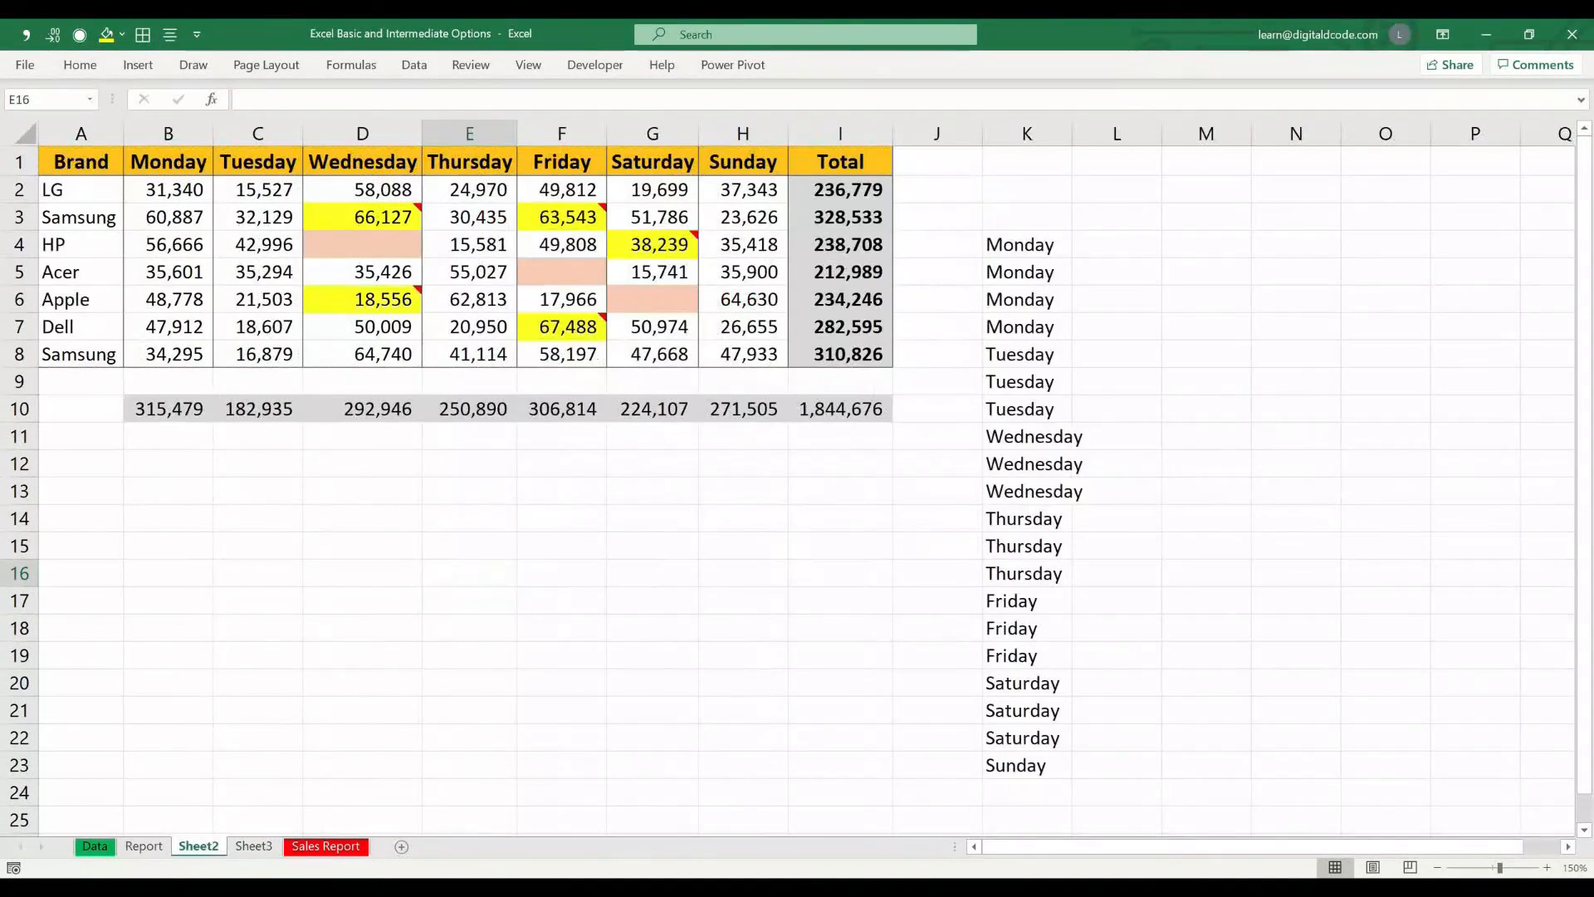
{"action": "key", "text": "ctrl+Page_Down"}
{"action": "key", "text": "ctrl+Page_Down"}
{"action": "key", "text": "ctrl+Page_Down"}
{"action": "key", "text": "ctrl+Page_Down"}
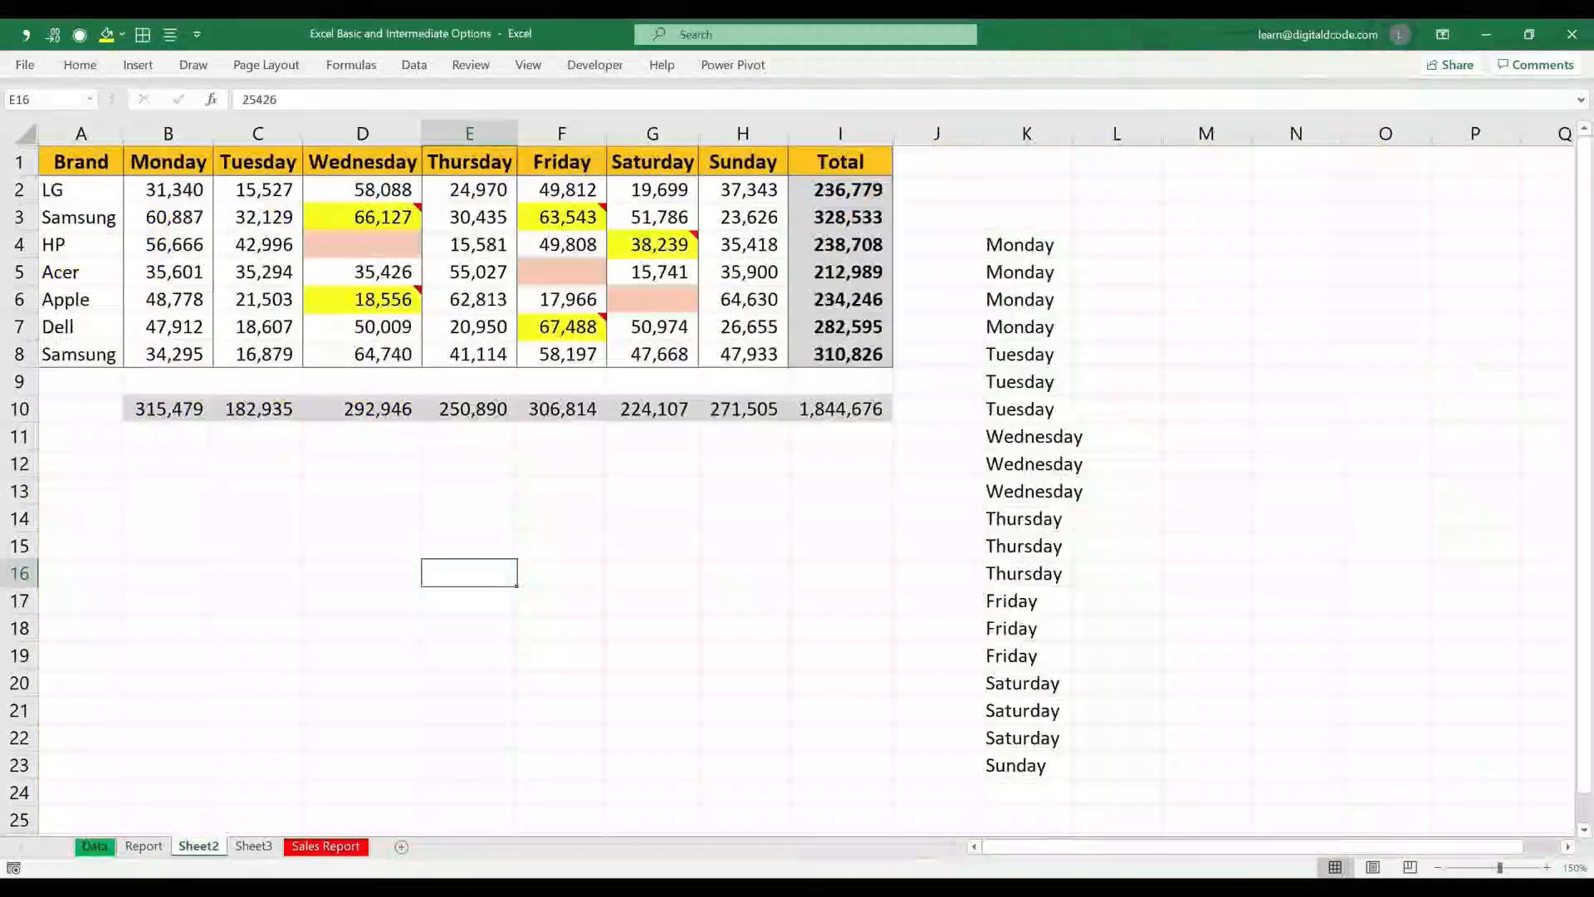